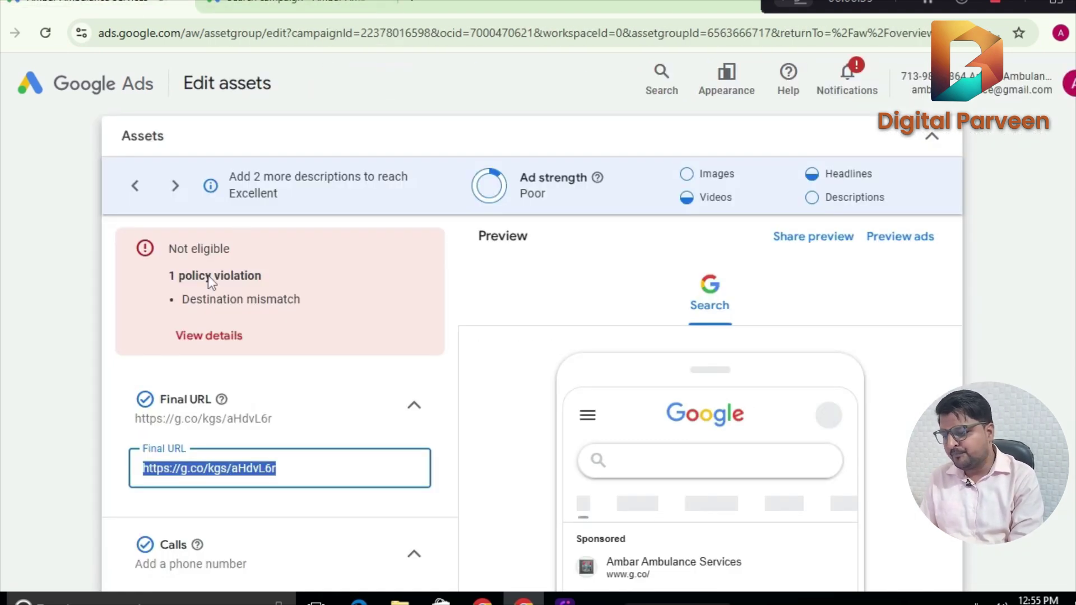
# Show the details of the destination mismatch policy violation for the asset group.
pyautogui.click(218, 336)
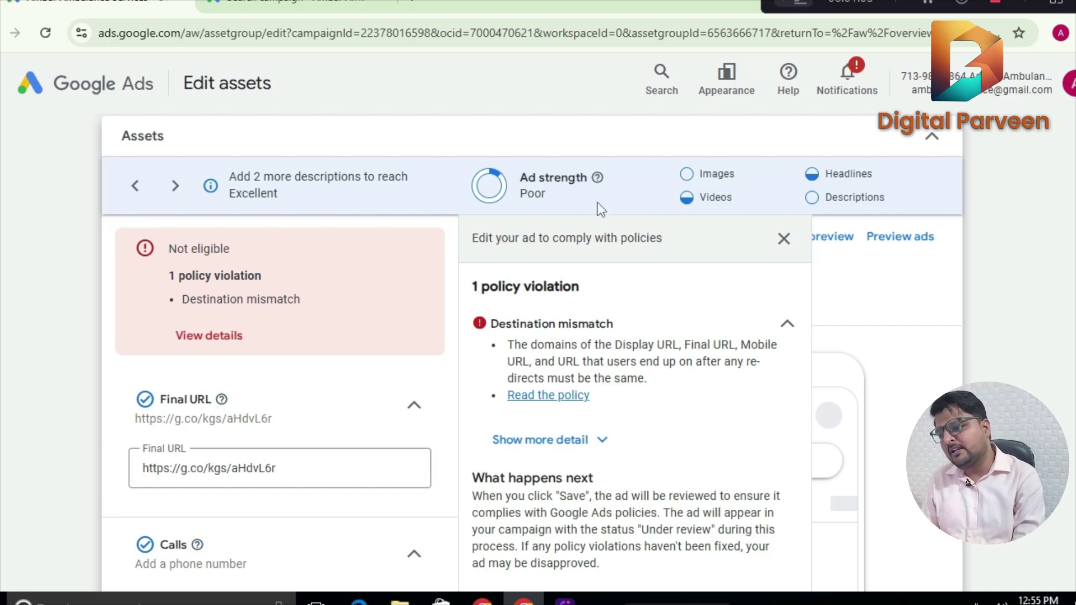
# In the search campaign draft, add the keyword "24*7 Ambulance Services in Lucknow" on a new line of the keyword list.
pyautogui.click(290, 12)
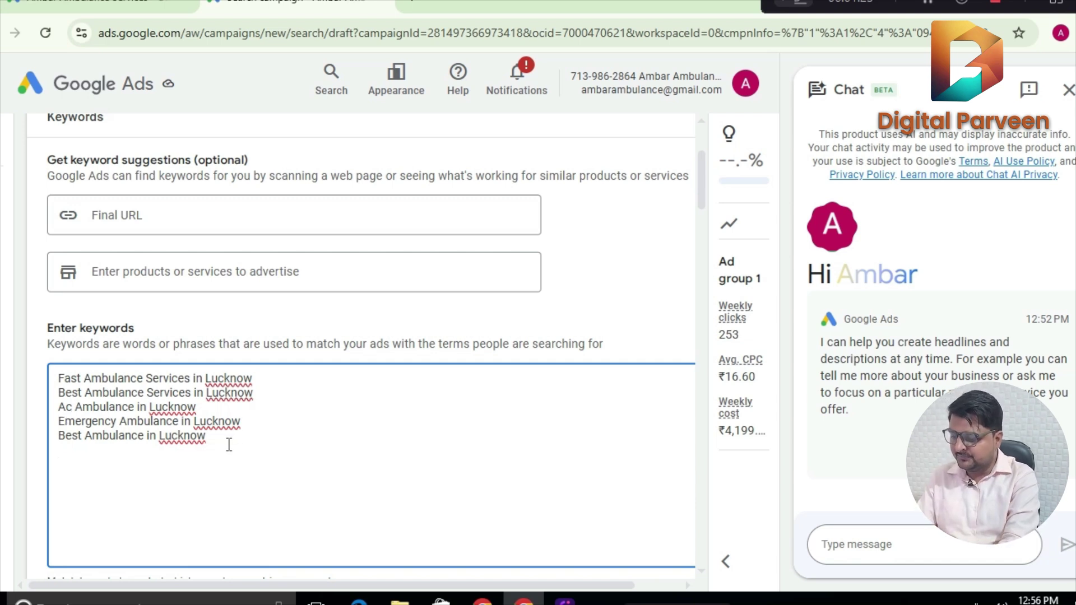
pyautogui.write('24')
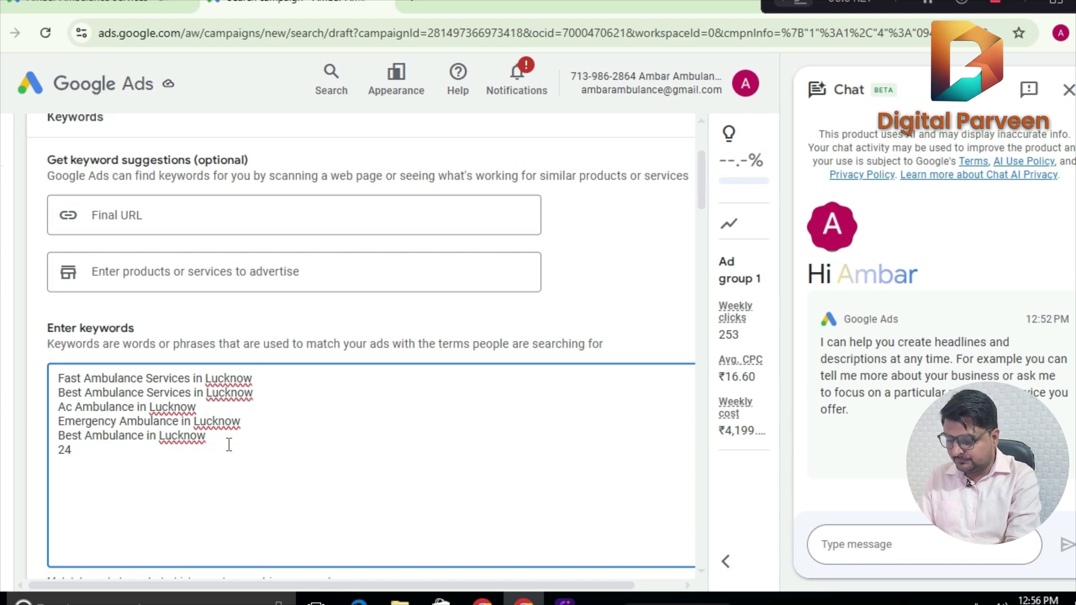
pyautogui.write('*7 ')
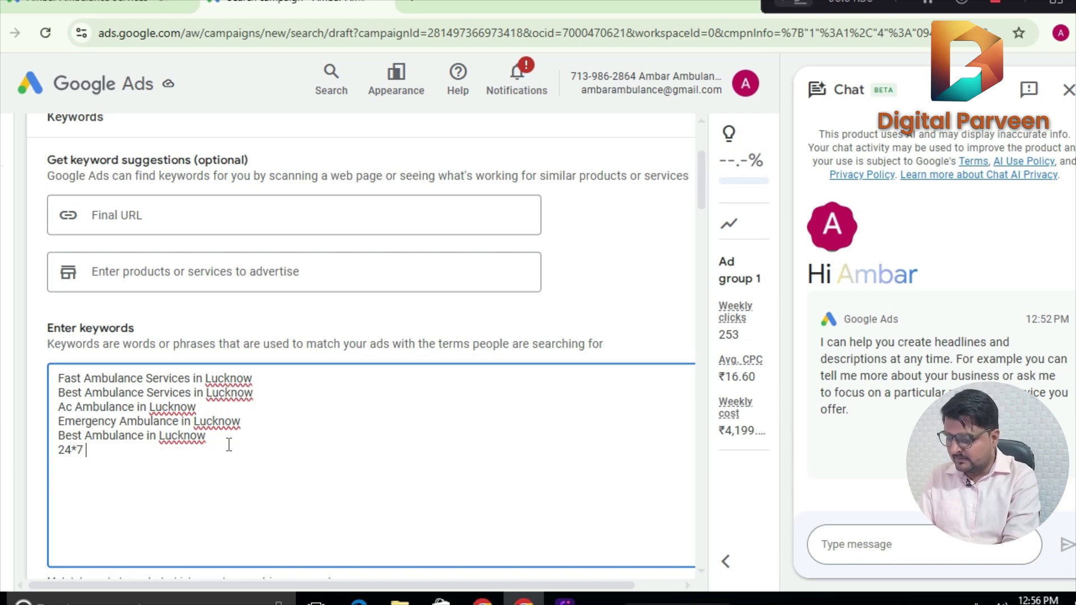
pyautogui.write('Ambulan')
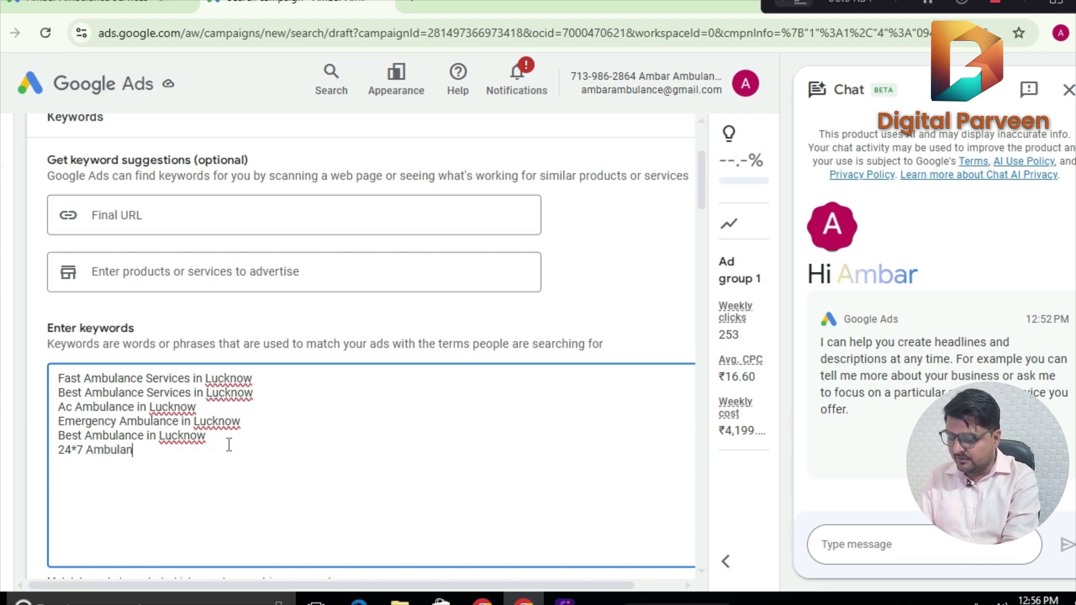
pyautogui.write('ce ')
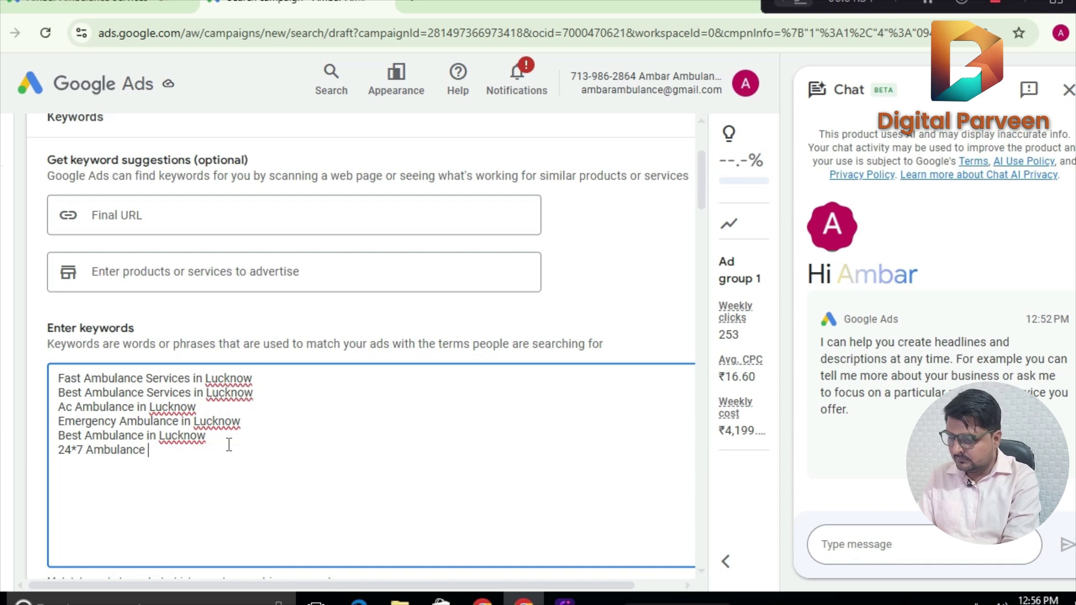
pyautogui.write('Serv')
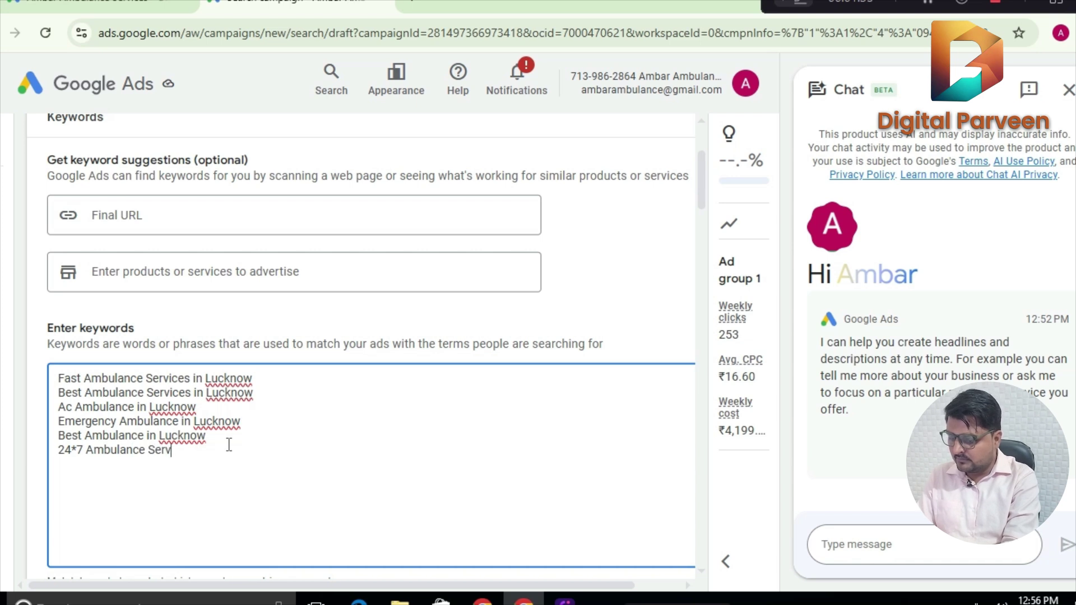
pyautogui.write('ices in Lucknow')
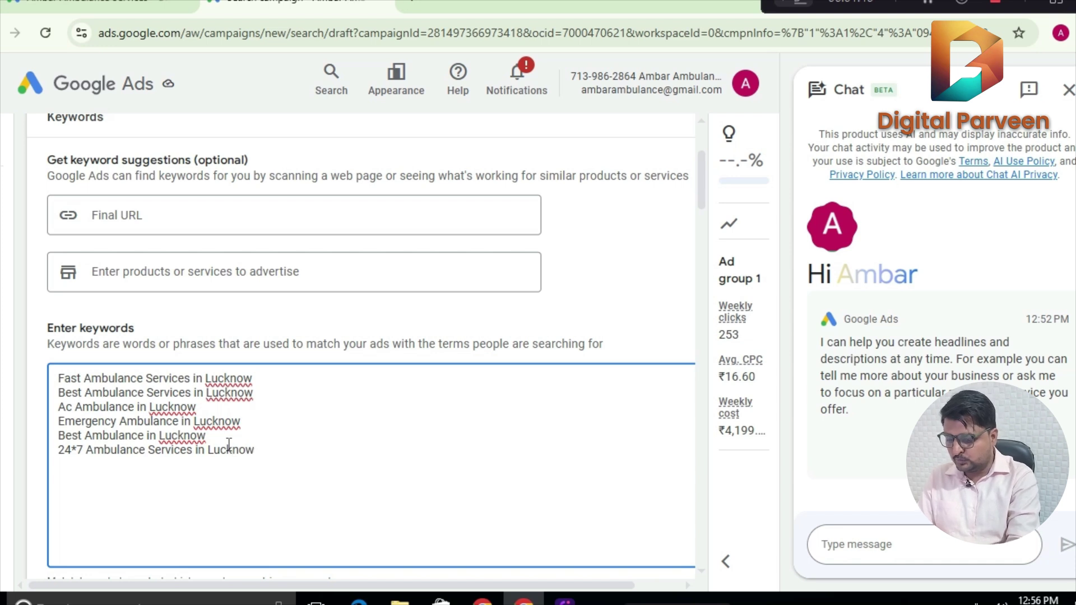
pyautogui.press('Return')
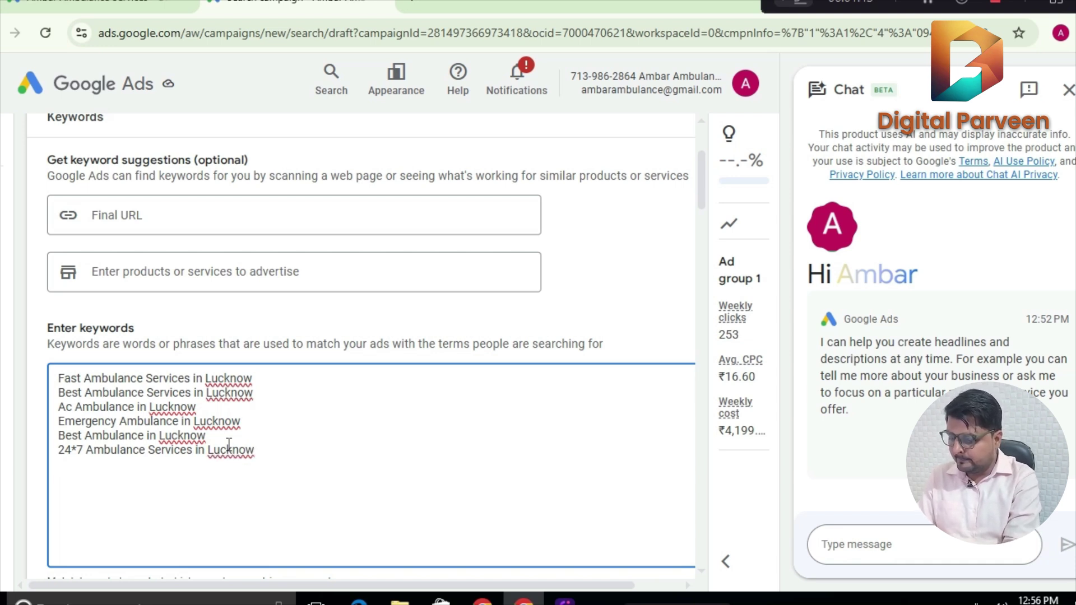
# Add the keyword "Life support Ambulance service in Gomti nagar" as the next line of the keyword list.
pyautogui.write('Lie')
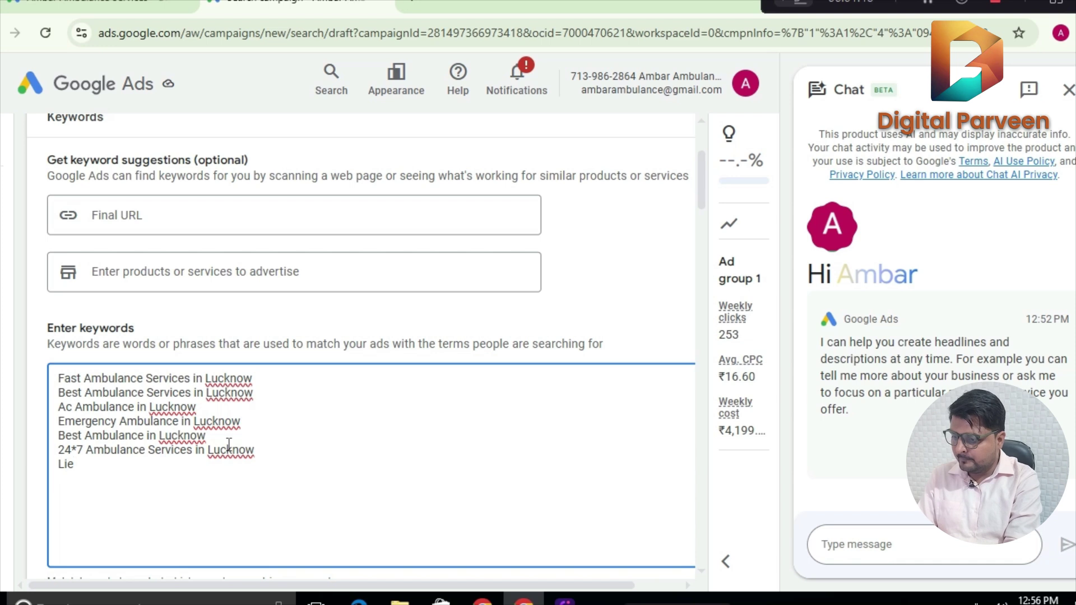
pyautogui.press('BackSpace')
pyautogui.write('fe support ')
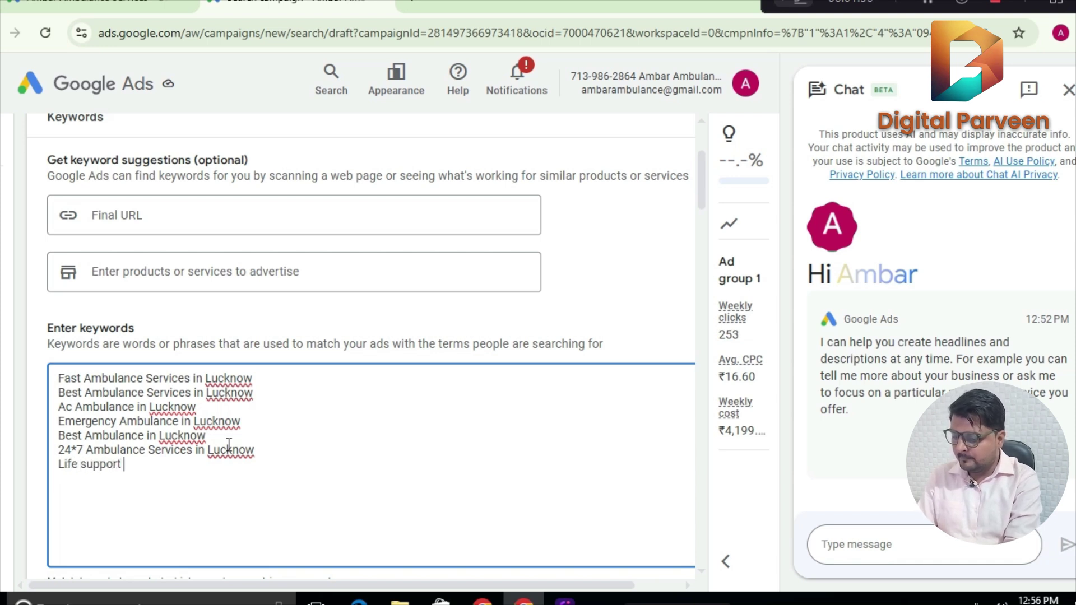
pyautogui.write('AMbulanc')
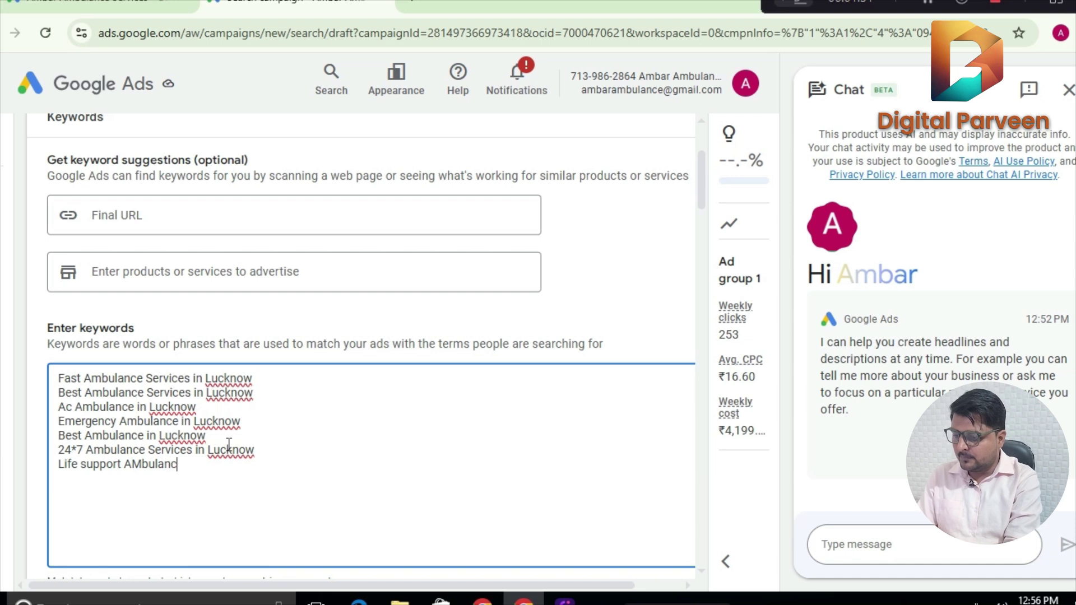
pyautogui.write('e')
pyautogui.press('BackSpace')
pyautogui.press('BackSpace')
pyautogui.press('BackSpace')
pyautogui.press('BackSpace')
pyautogui.press('BackSpace')
pyautogui.press('BackSpace')
pyautogui.press('BackSpace')
pyautogui.press('BackSpace')
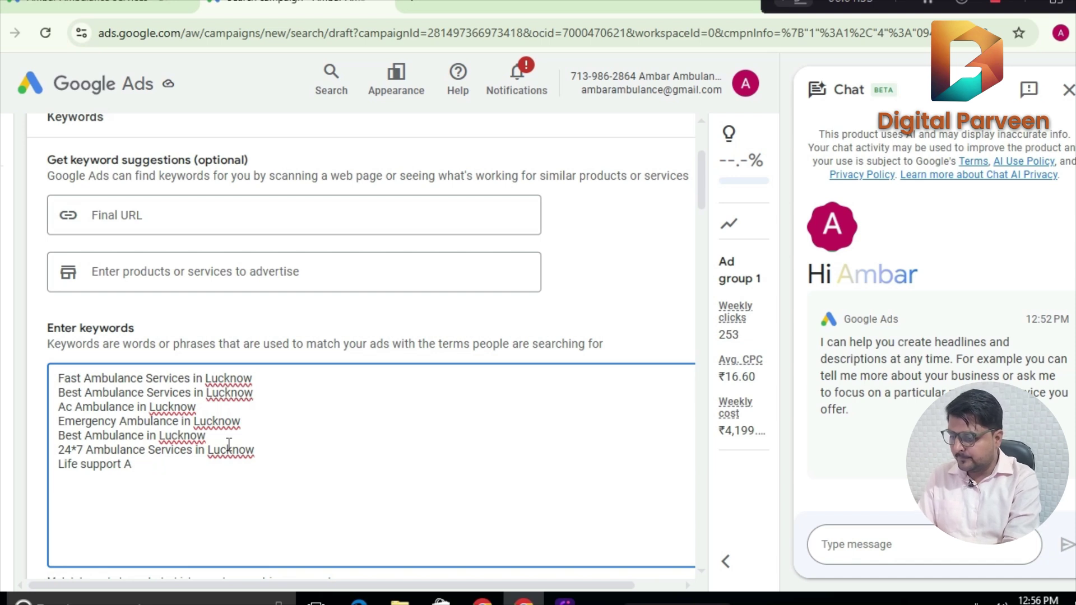
pyautogui.write('mbulan')
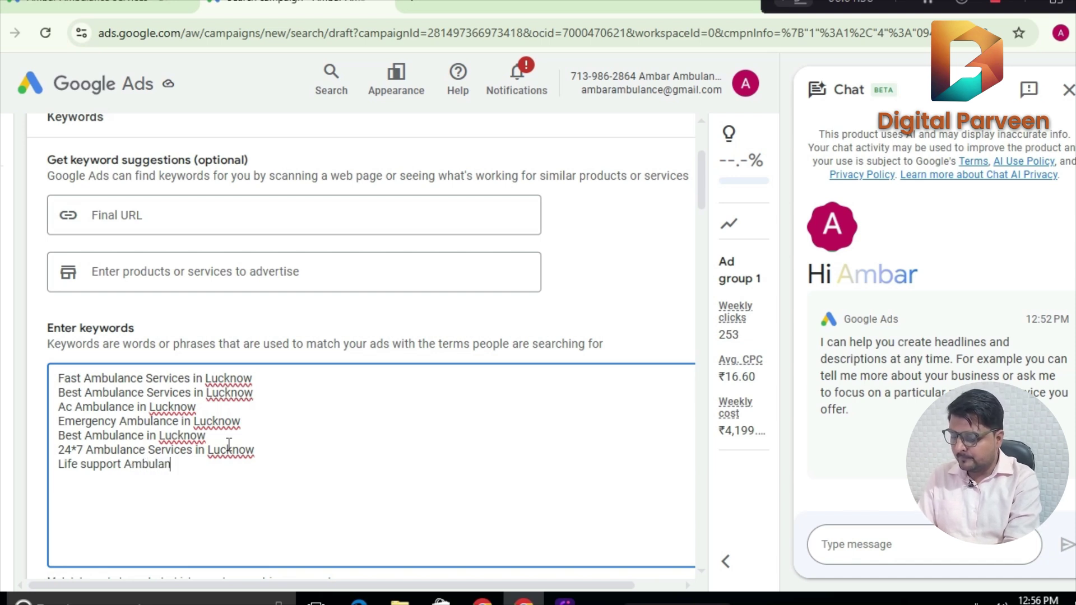
pyautogui.write('ce servi')
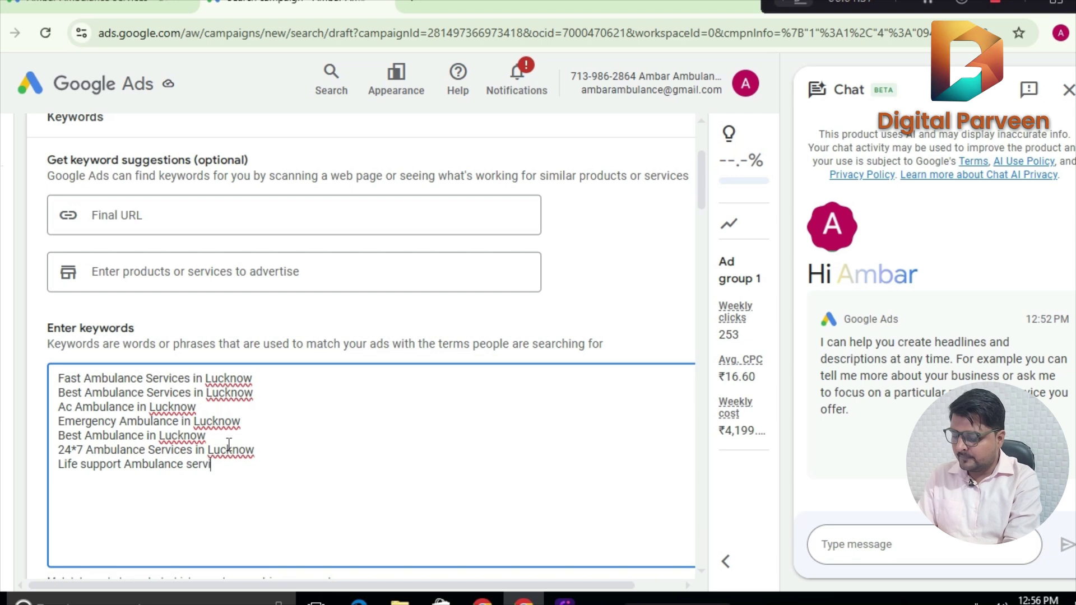
pyautogui.write('ce in ')
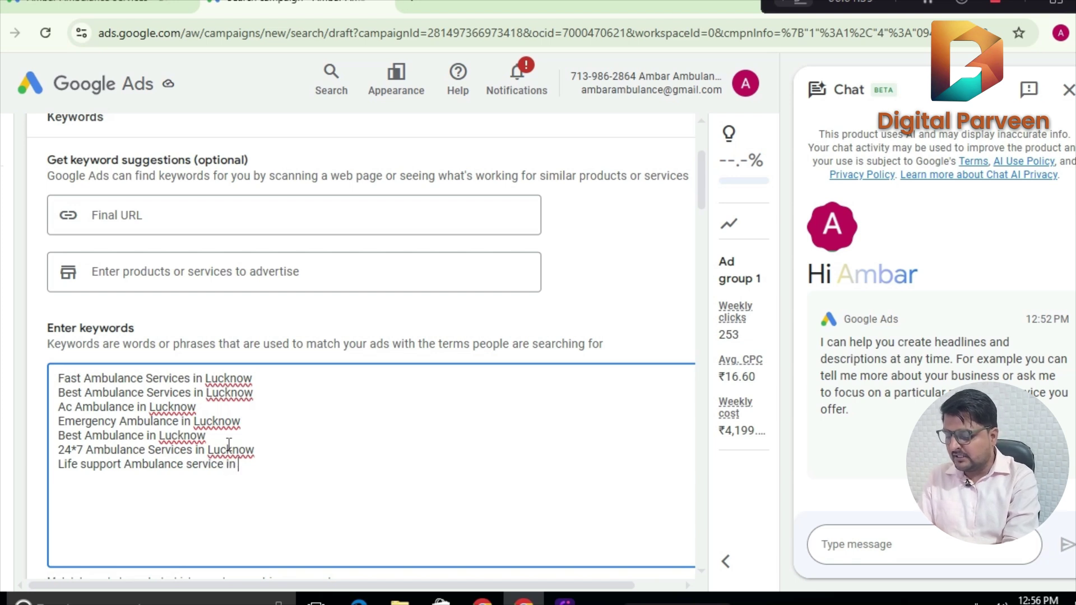
pyautogui.write('Gomti n')
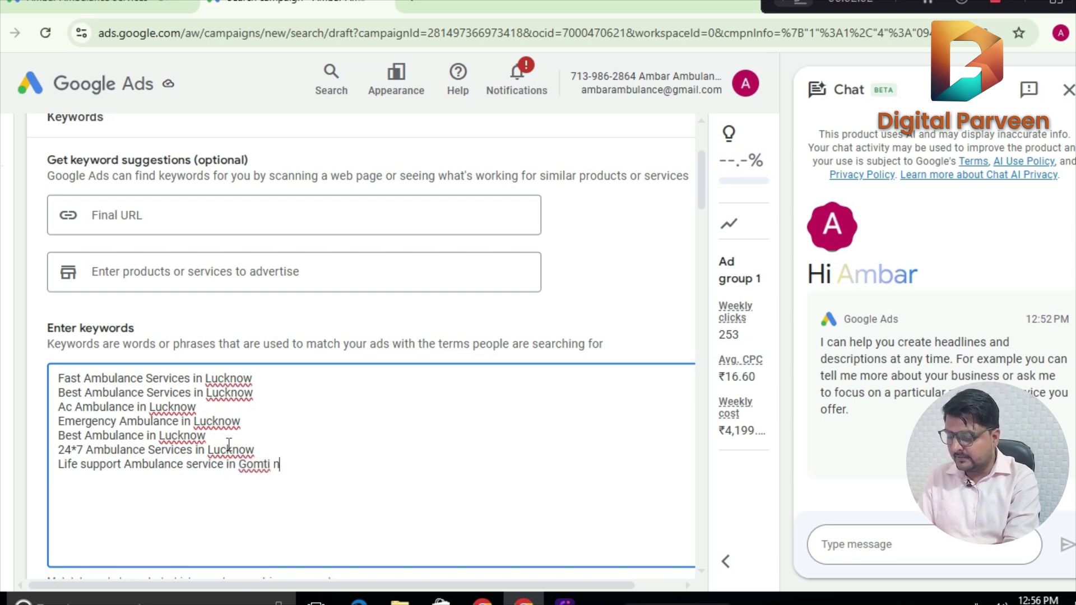
pyautogui.write('agar ')
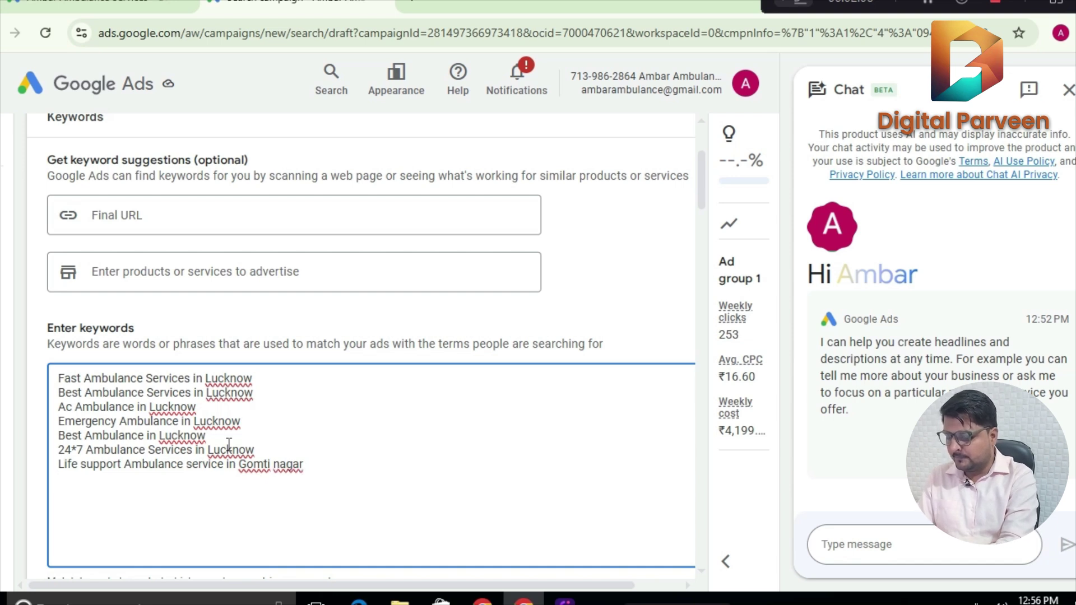
pyautogui.write('a')
pyautogui.press('BackSpace')
# Add the keyword "Fast ambulance services in Hazratganj" on its own line below the Gomti nagar keyword.
pyautogui.write('F')
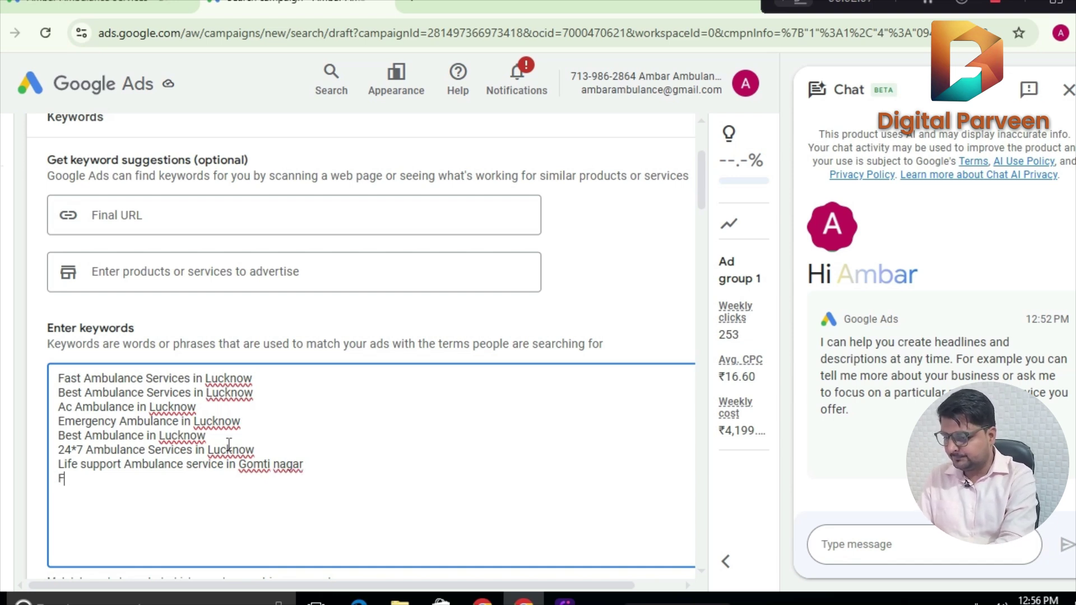
pyautogui.write('ast amb')
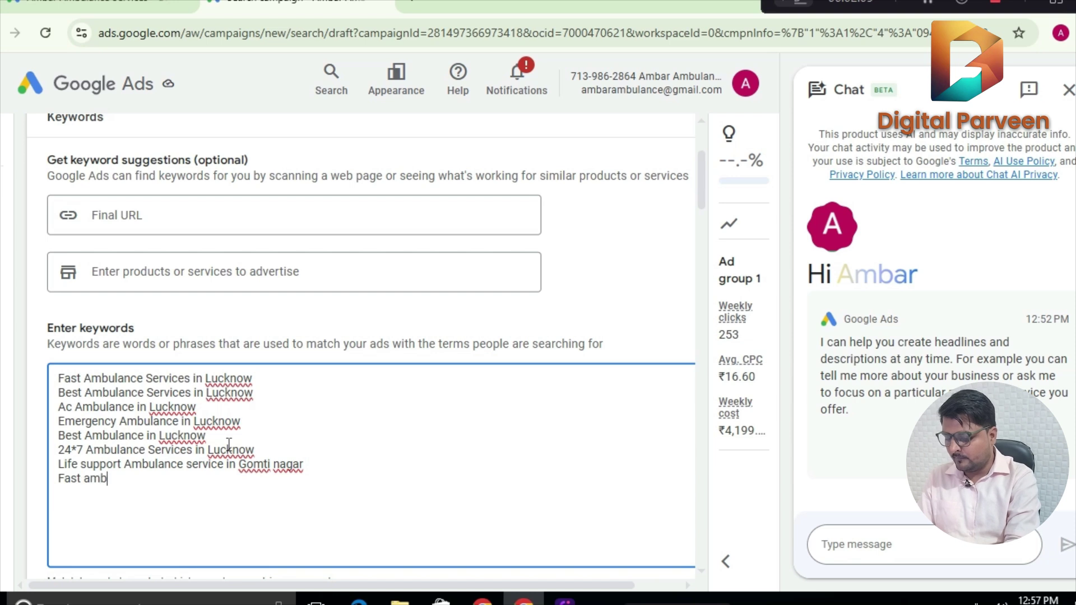
pyautogui.write('ulance ')
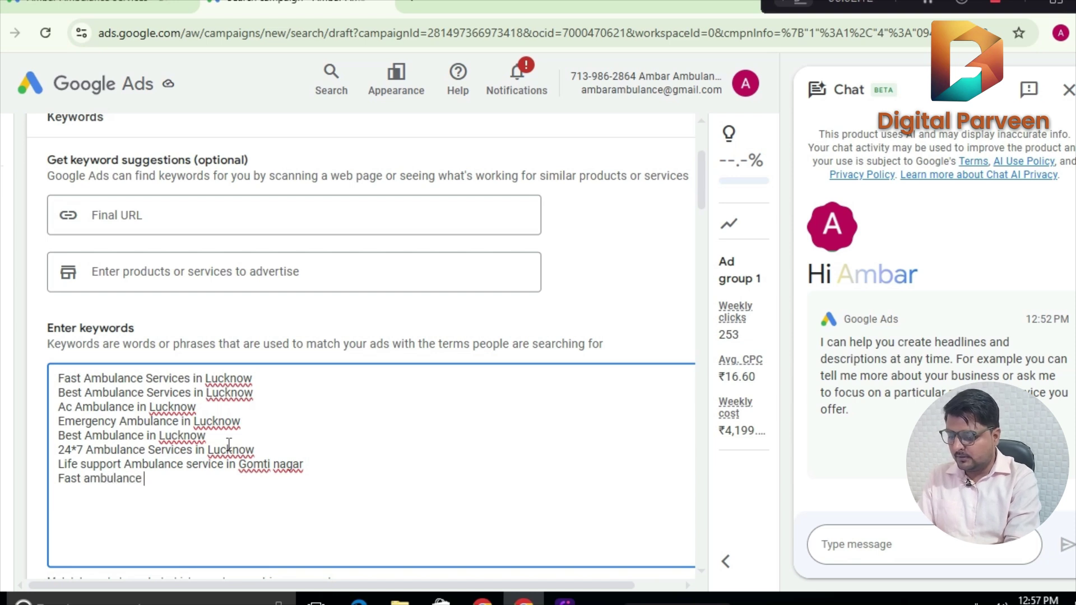
pyautogui.write('service')
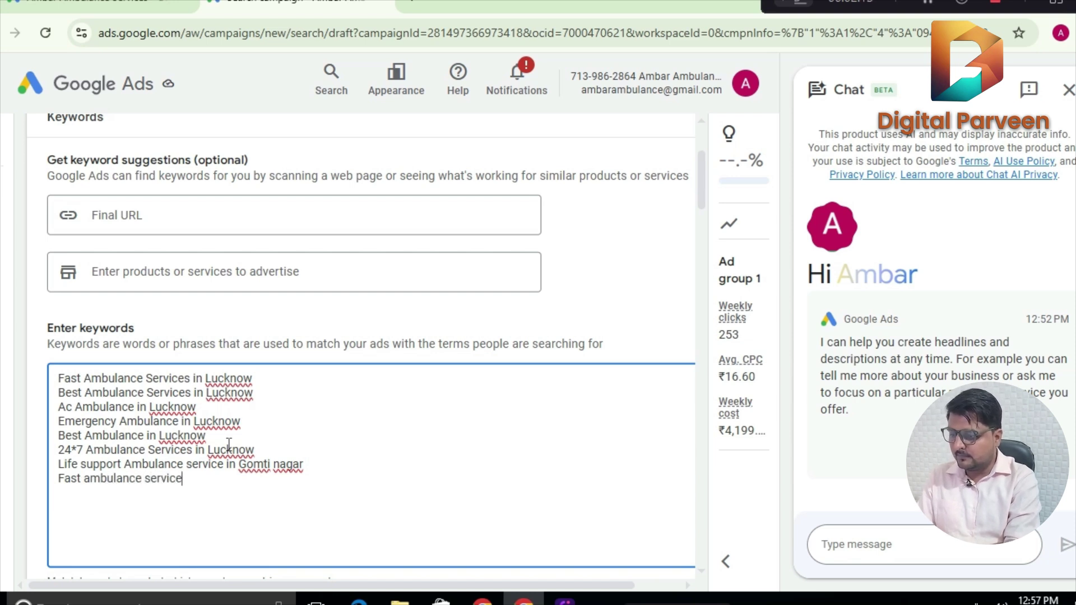
pyautogui.write('s in H')
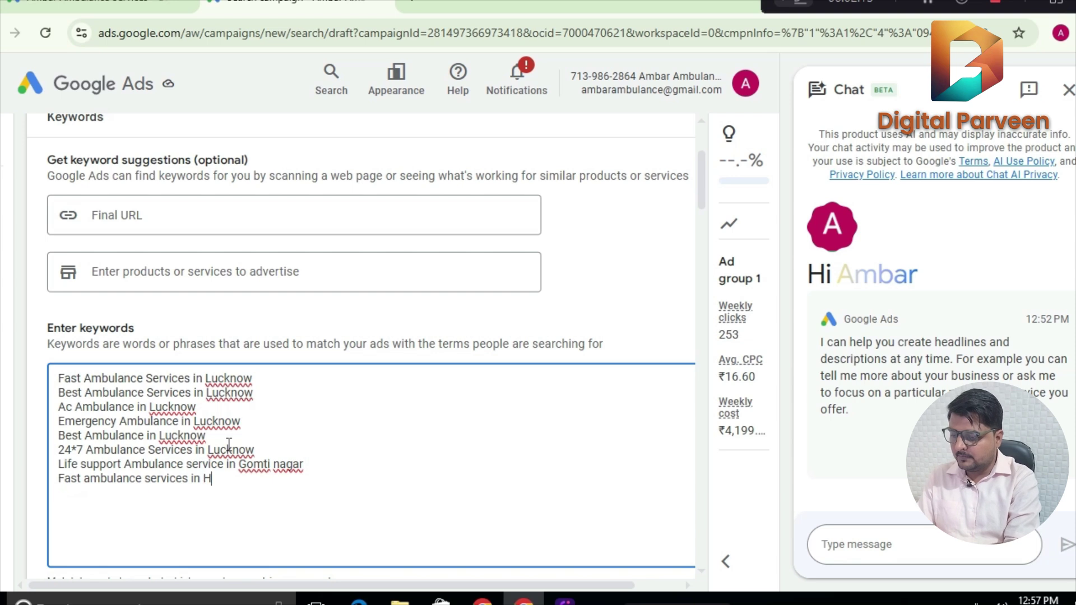
pyautogui.write('azratgn')
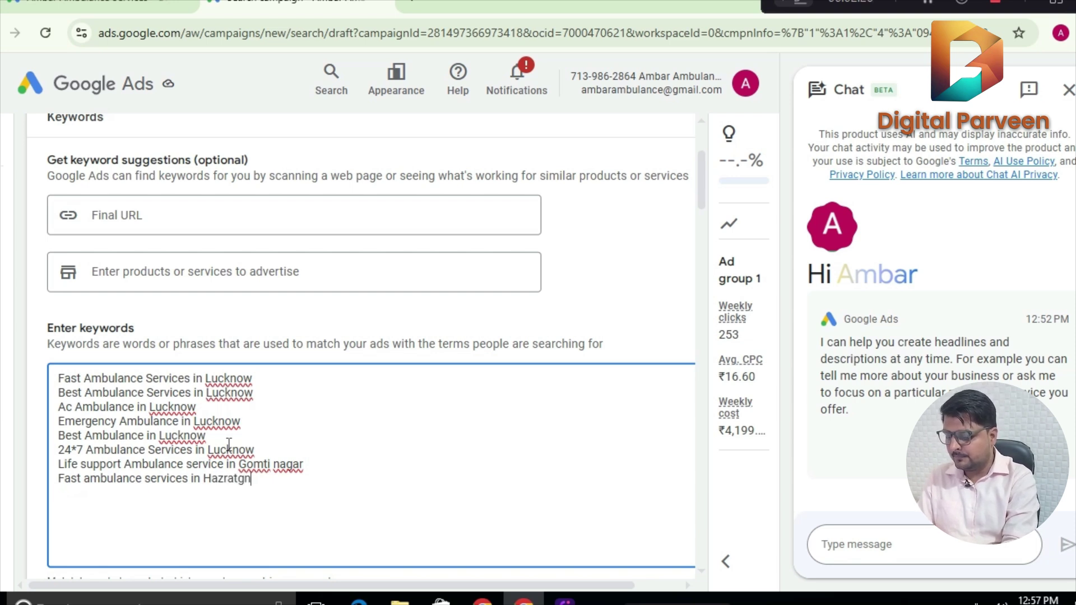
pyautogui.press('BackSpace')
pyautogui.write('anj')
pyautogui.press('Return')
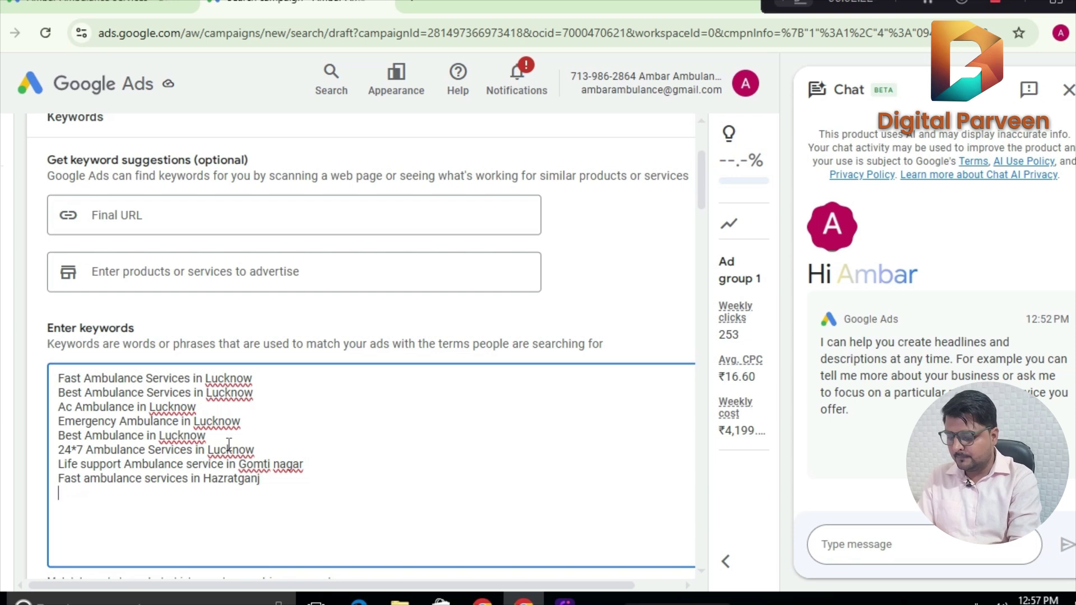
# Add the keyword "Best Ambulance services in Chinhat" on the line below the Hazratganj keyword.
pyautogui.write('Best ')
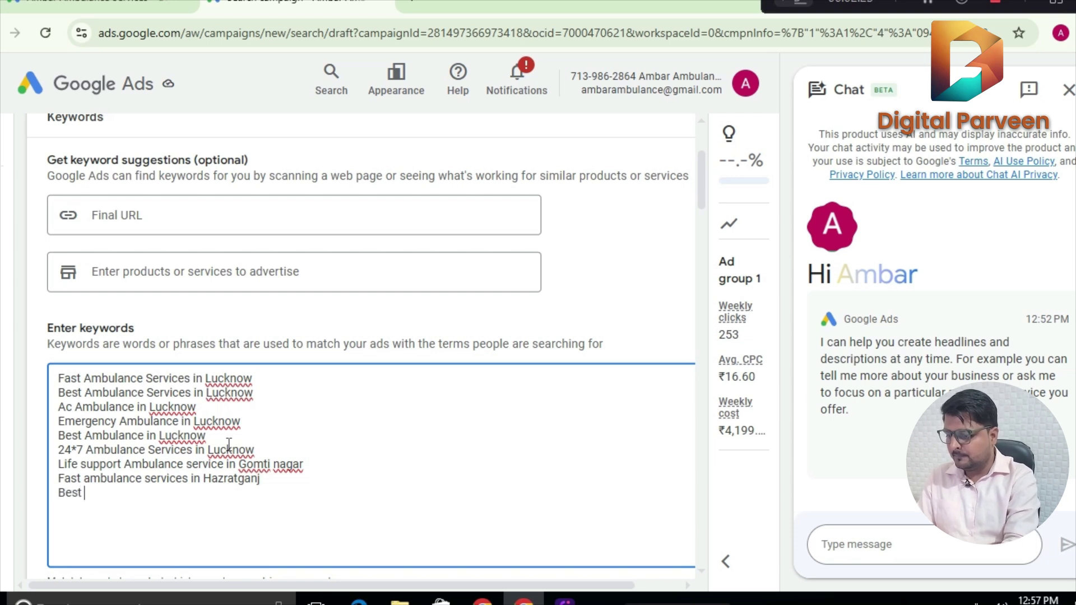
pyautogui.write('AMbulanc')
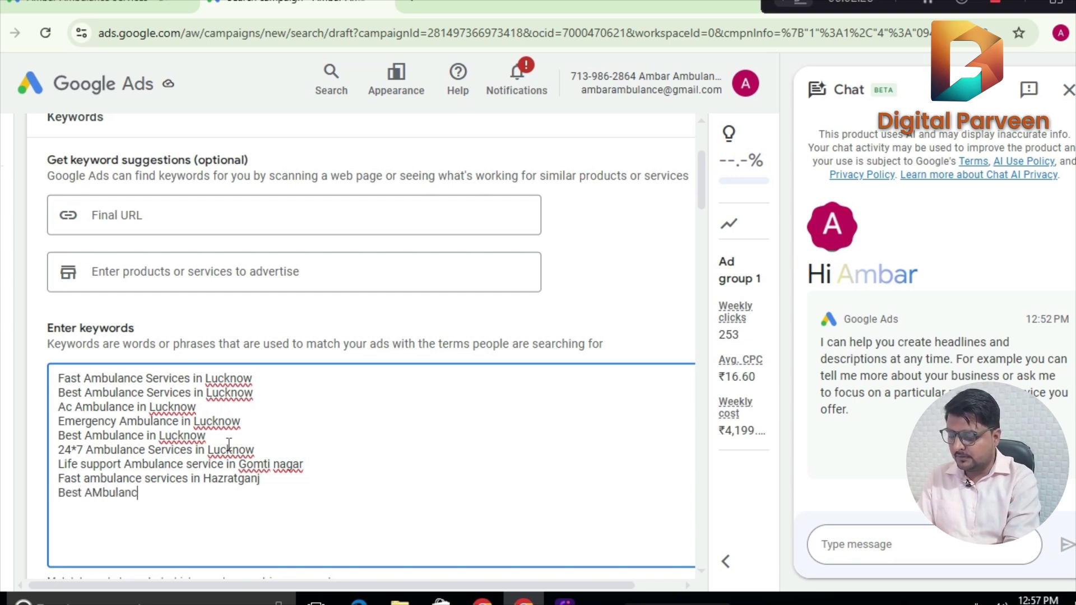
pyautogui.write('e service')
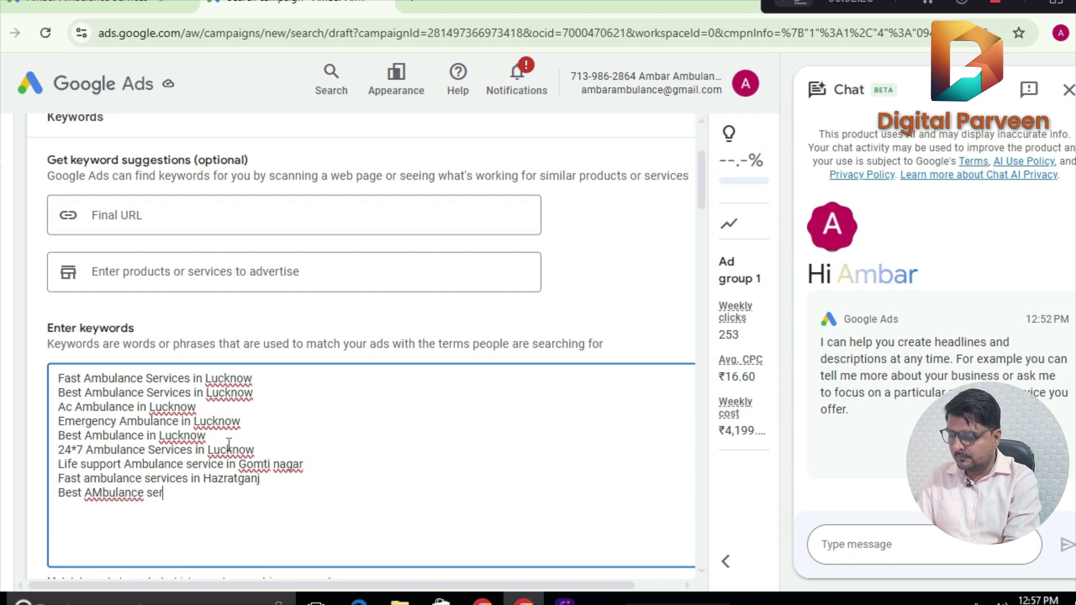
pyautogui.press('BackSpace')
pyautogui.press('BackSpace')
pyautogui.press('BackSpace')
pyautogui.press('BackSpace')
pyautogui.press('BackSpace')
pyautogui.press('BackSpace')
pyautogui.press('BackSpace')
pyautogui.press('BackSpace')
pyautogui.press('BackSpace')
pyautogui.press('BackSpace')
pyautogui.press('BackSpace')
pyautogui.press('BackSpace')
pyautogui.press('BackSpace')
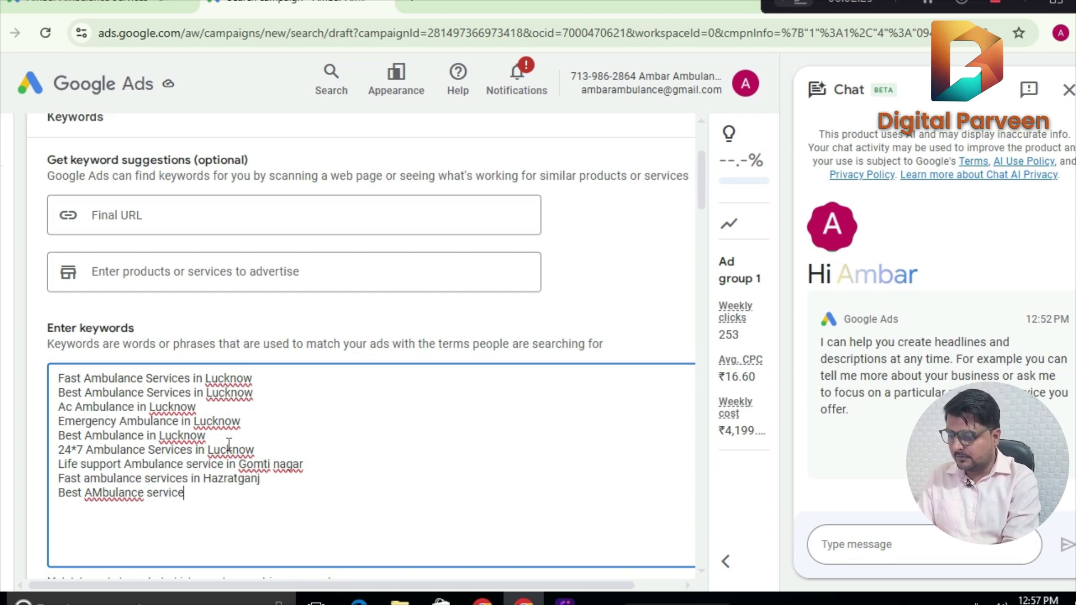
pyautogui.press('BackSpace')
pyautogui.press('BackSpace')
pyautogui.press('BackSpace')
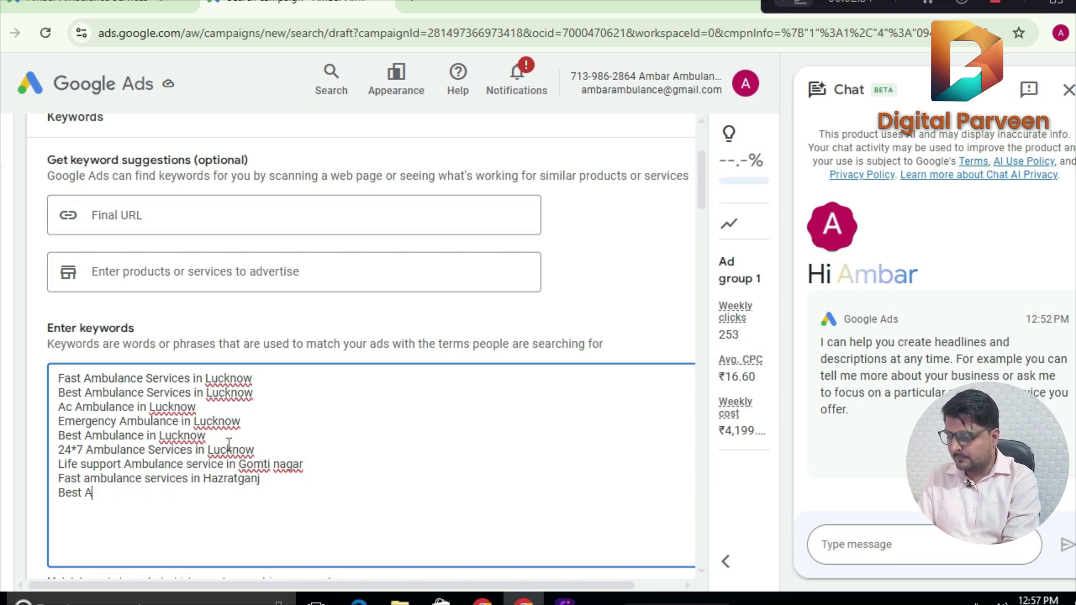
pyautogui.write('mbu')
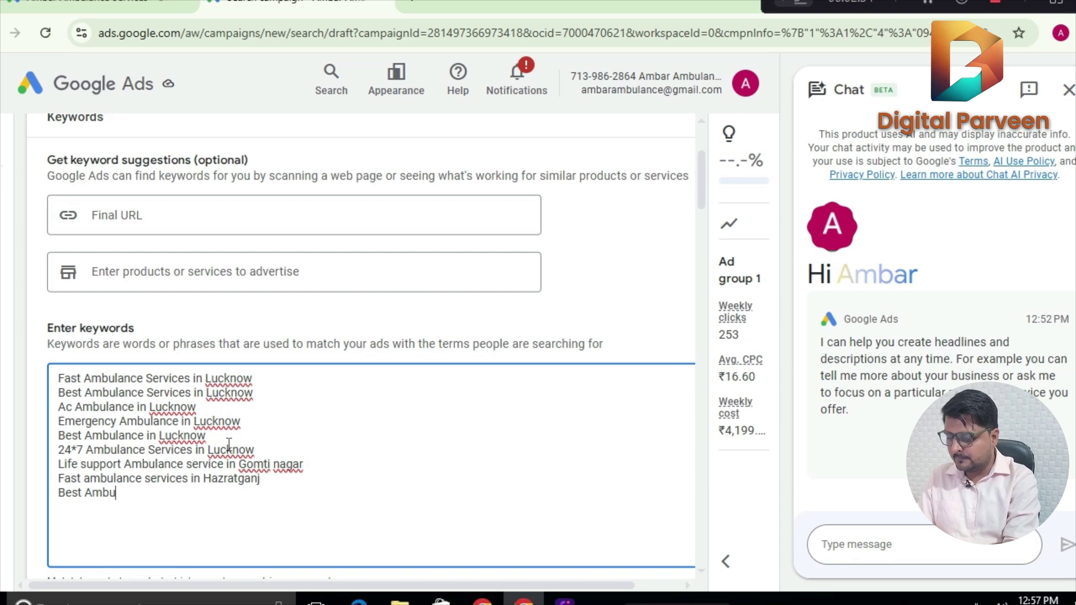
pyautogui.write('lance se')
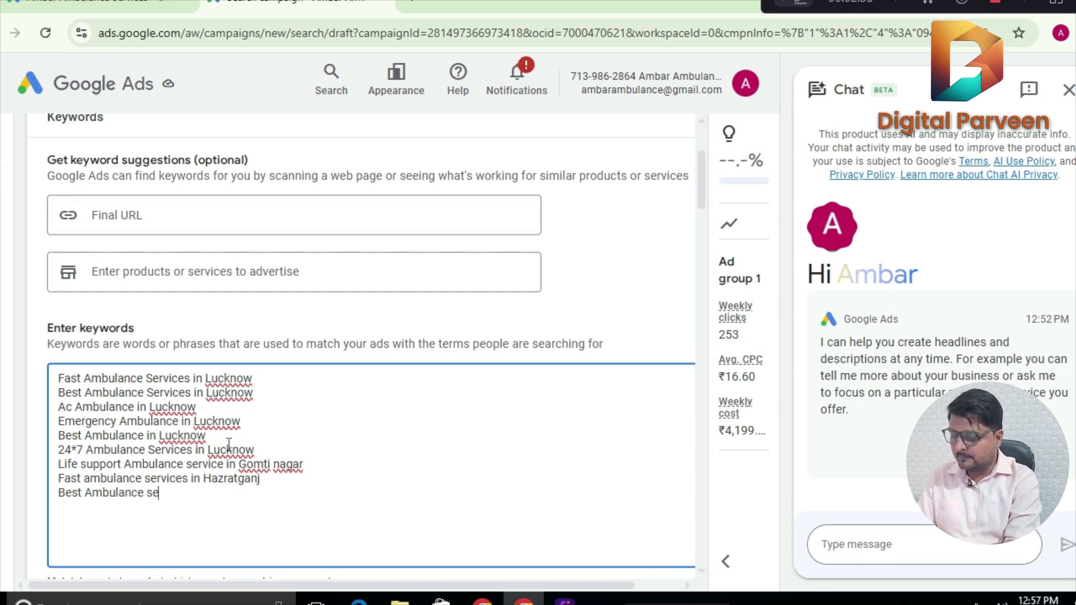
pyautogui.write('rvices ')
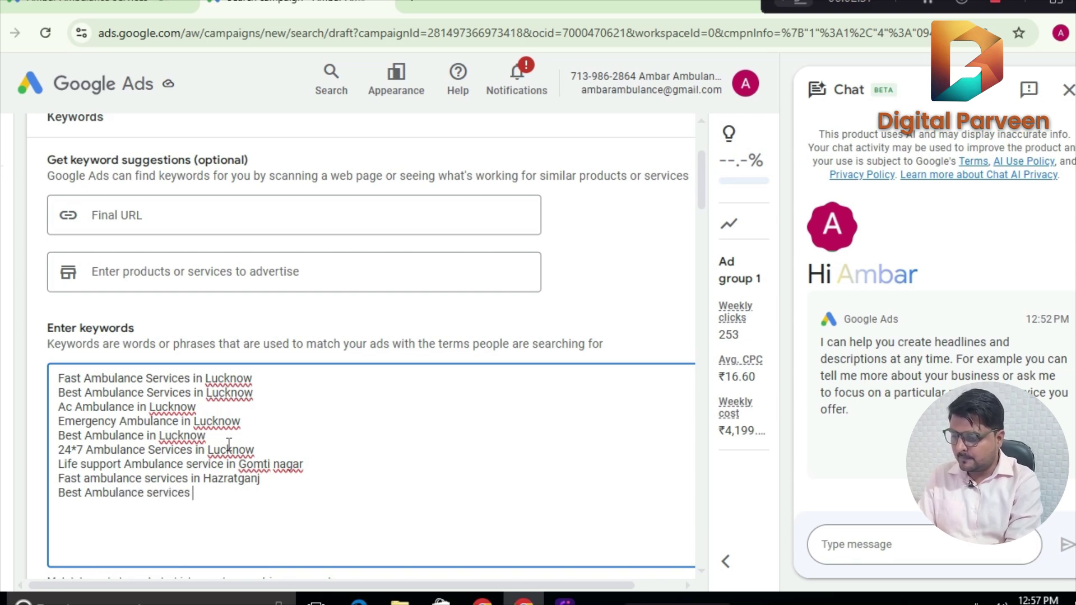
pyautogui.write('in ')
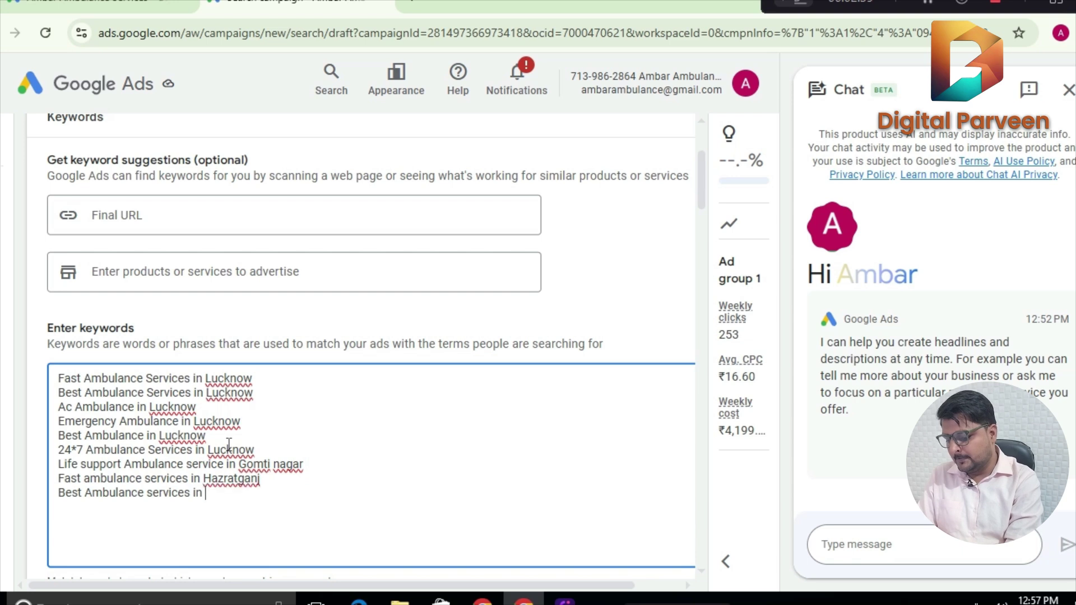
pyautogui.write('Chinhat')
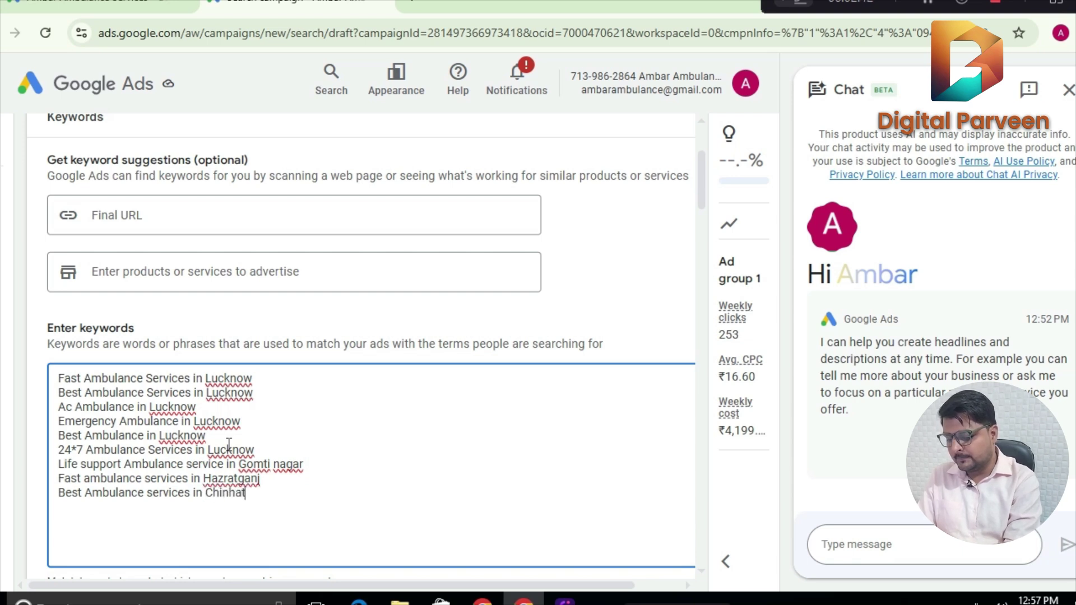
# Add the keyword "Ambulance in Hardoi" on a new line below the Chinhat keyword.
pyautogui.press('Return')
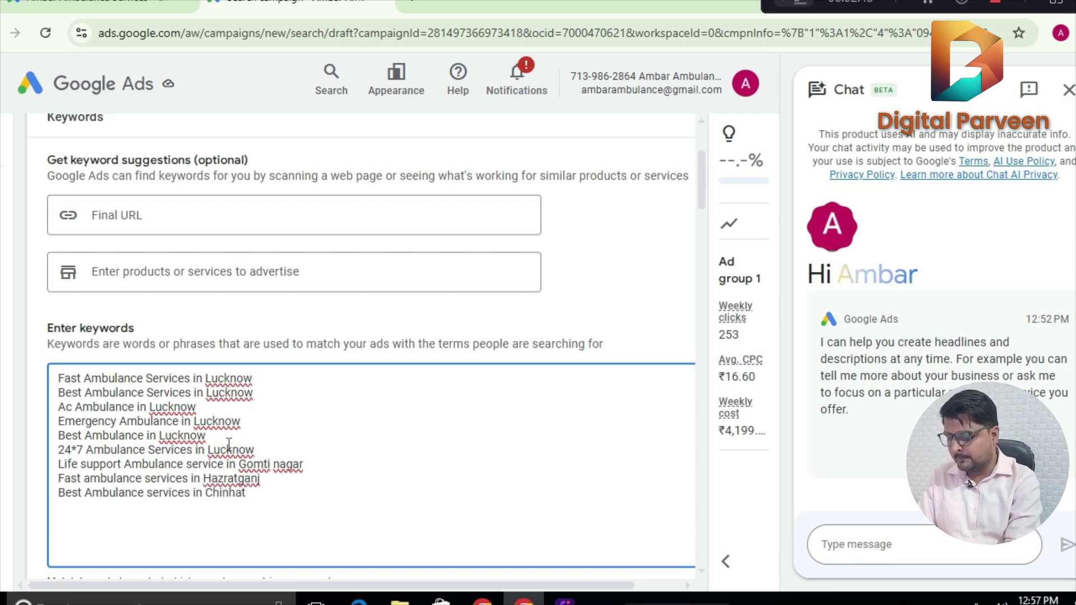
pyautogui.write('Ambulan')
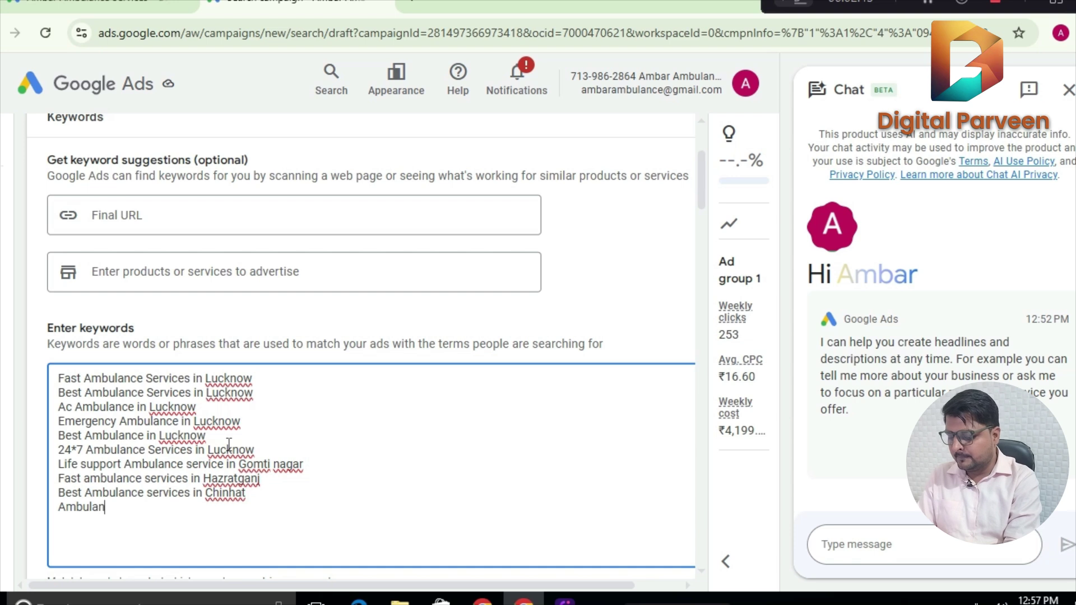
pyautogui.write('c')
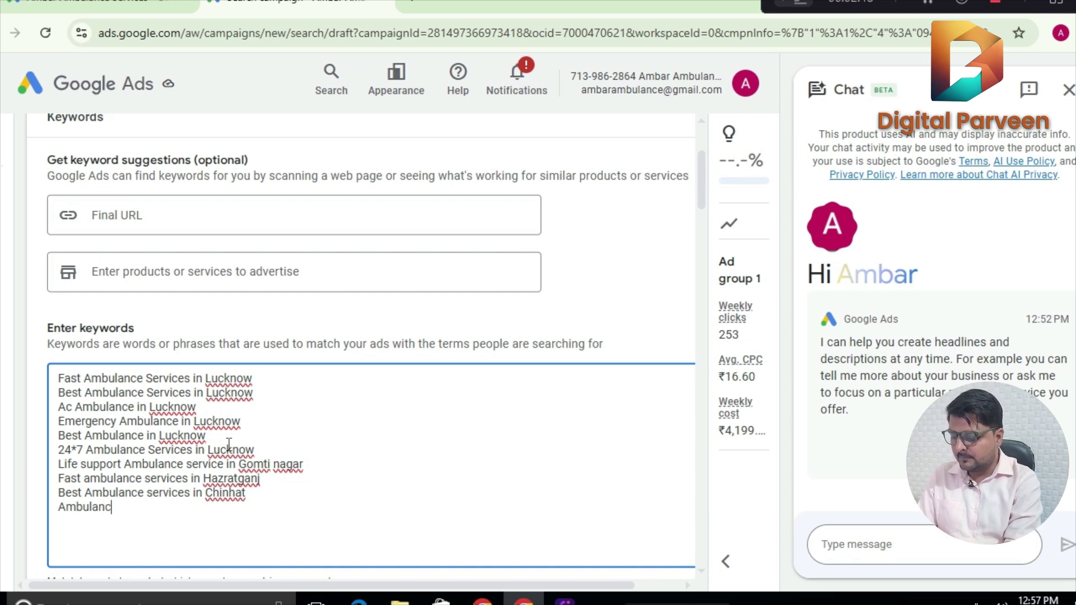
pyautogui.write('e i')
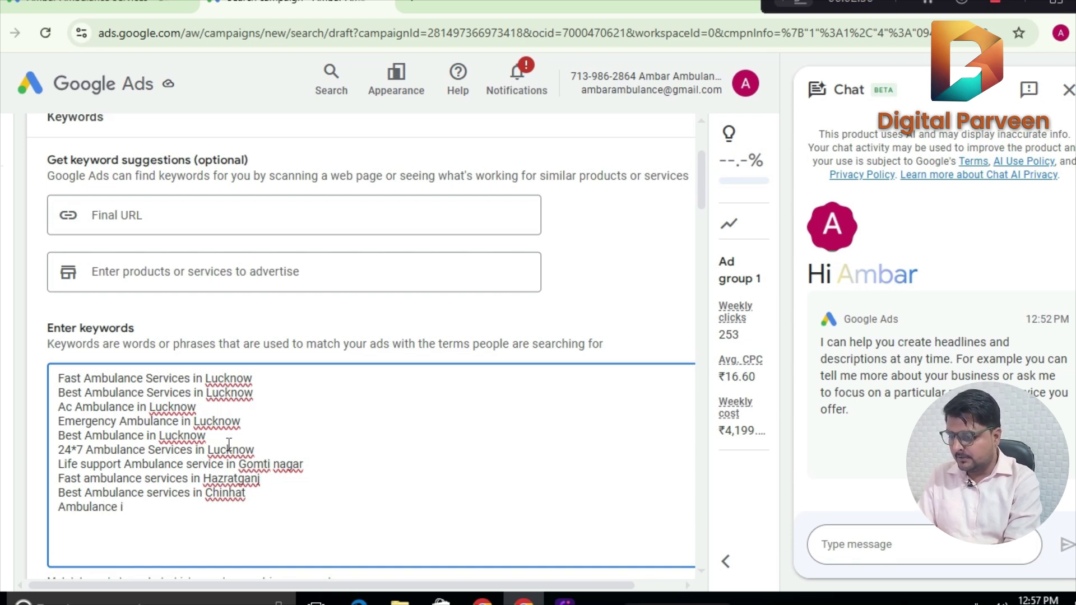
pyautogui.write('n Har')
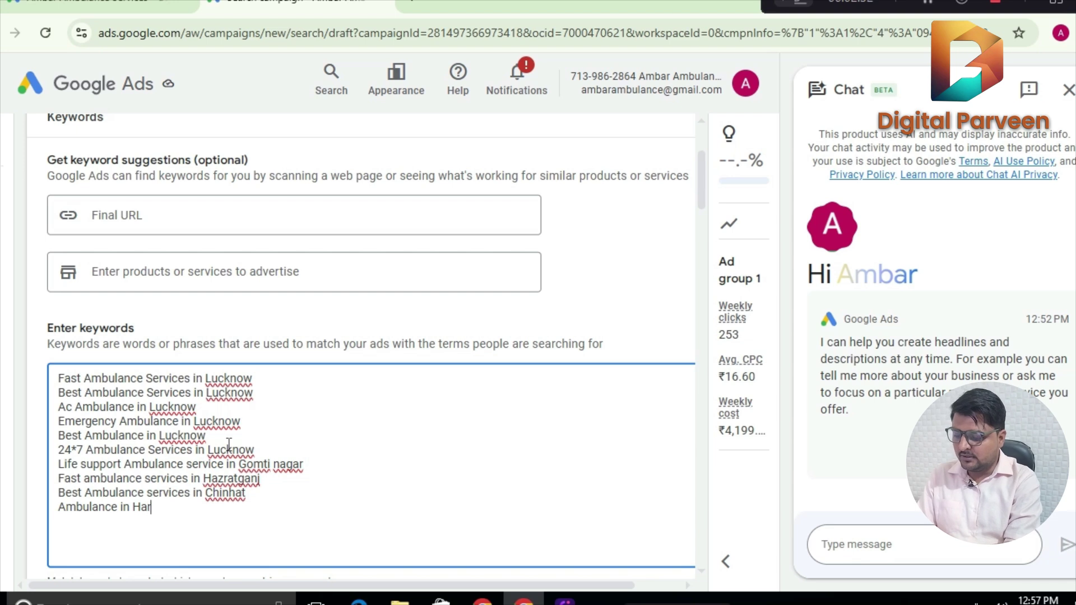
pyautogui.write('doi')
# Add the keyword "On Call Ambulance services" on its own line below the Hardoi keyword.
pyautogui.press('Return')
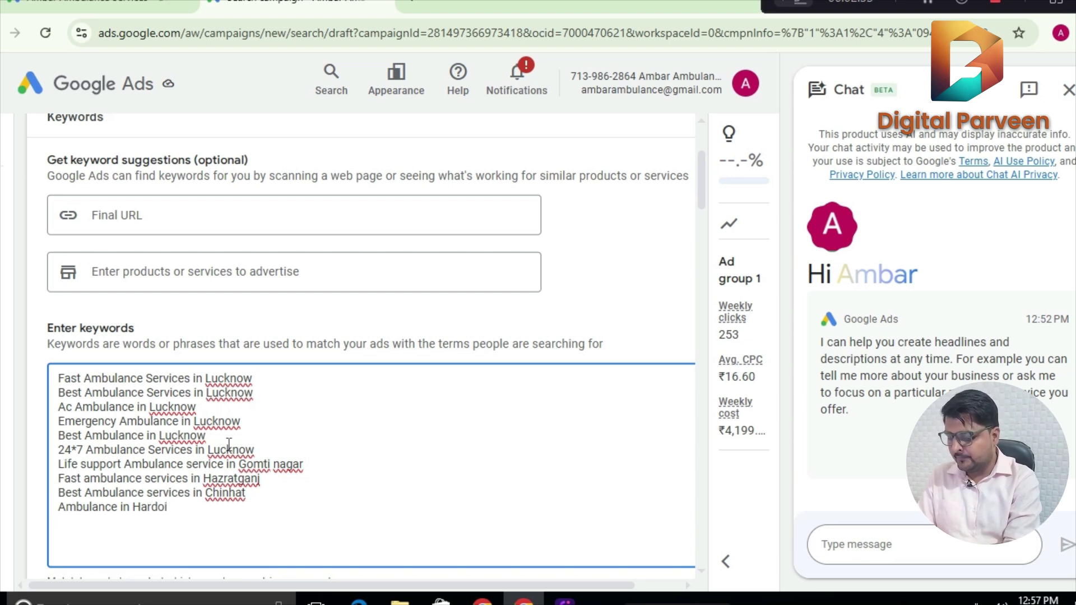
pyautogui.write('On Call')
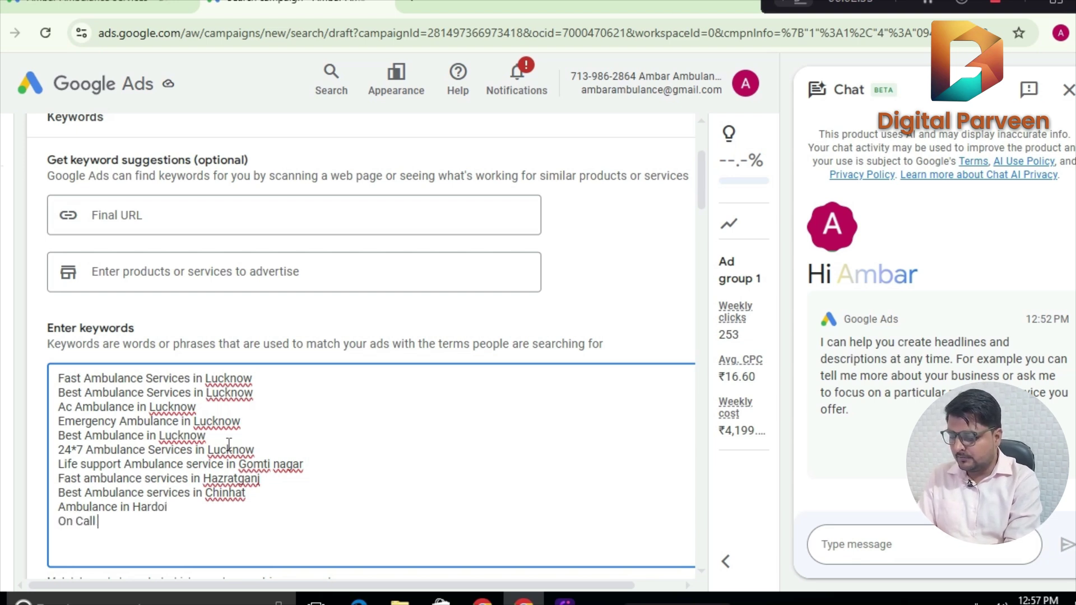
pyautogui.write(' AMbulance')
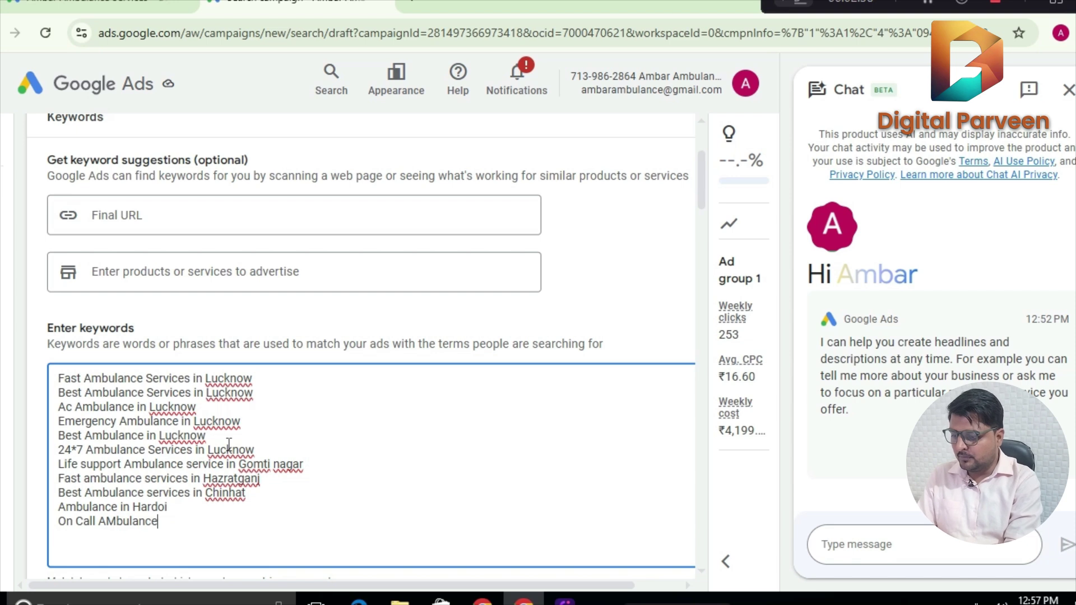
pyautogui.press('BackSpace')
pyautogui.press('BackSpace')
pyautogui.press('BackSpace')
pyautogui.press('BackSpace')
pyautogui.press('BackSpace')
pyautogui.press('BackSpace')
pyautogui.press('BackSpace')
pyautogui.press('BackSpace')
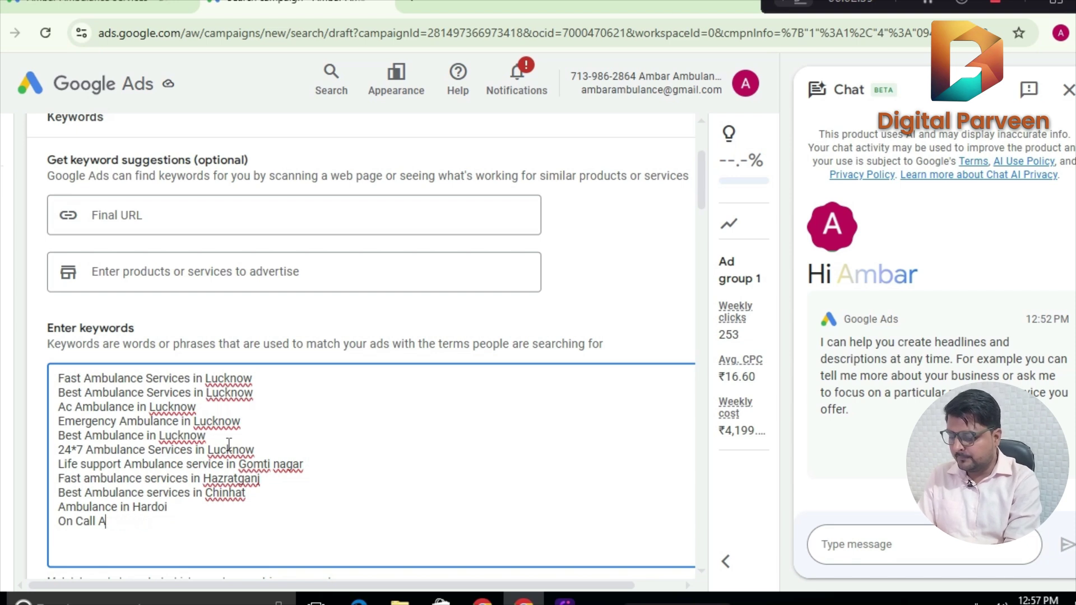
pyautogui.write('mbulance')
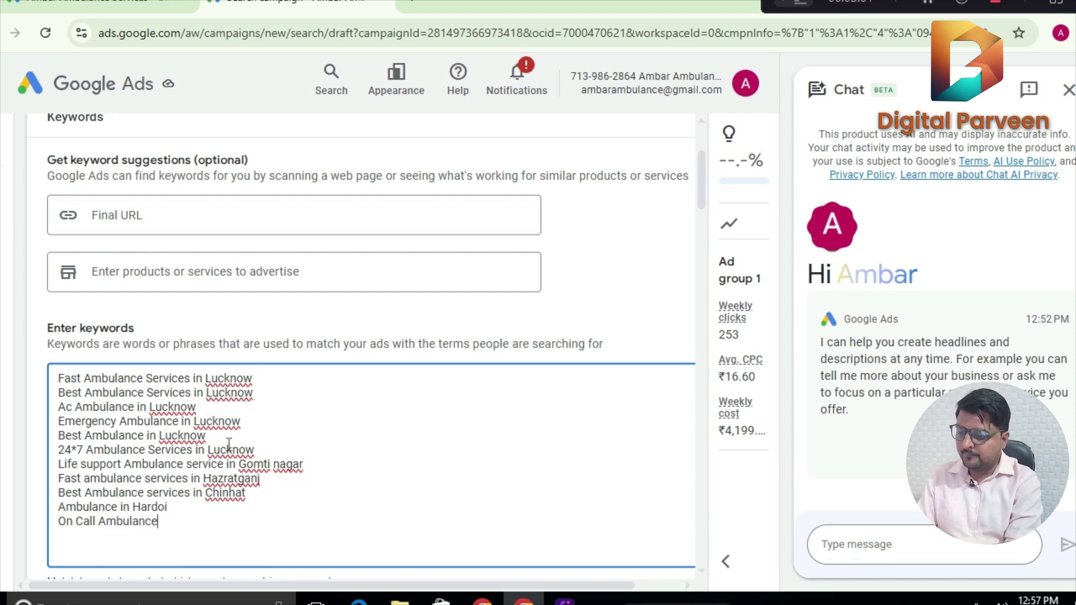
pyautogui.write(' servi')
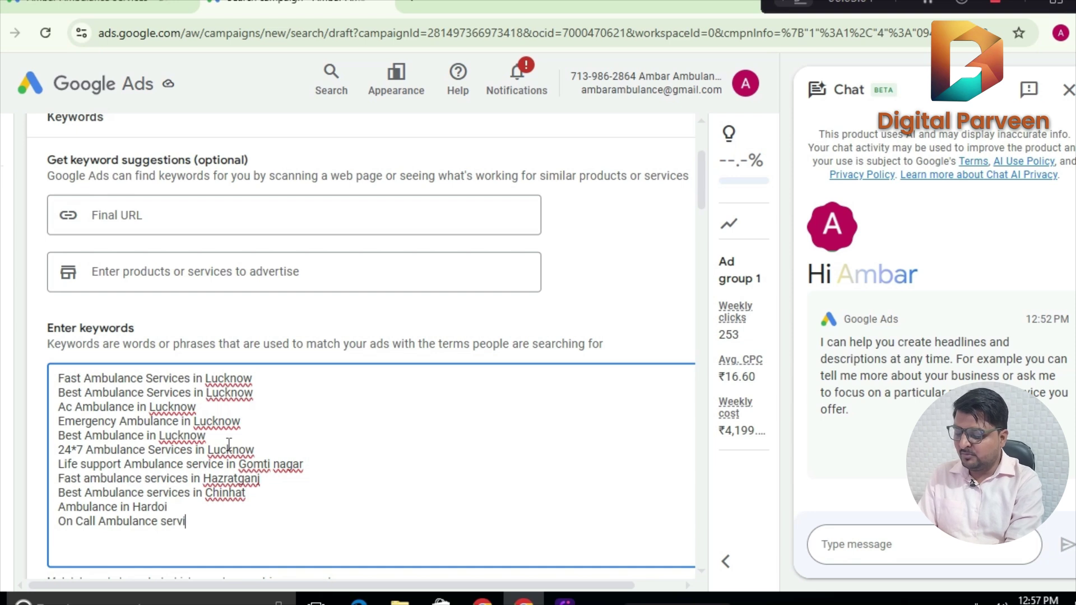
pyautogui.write('ves')
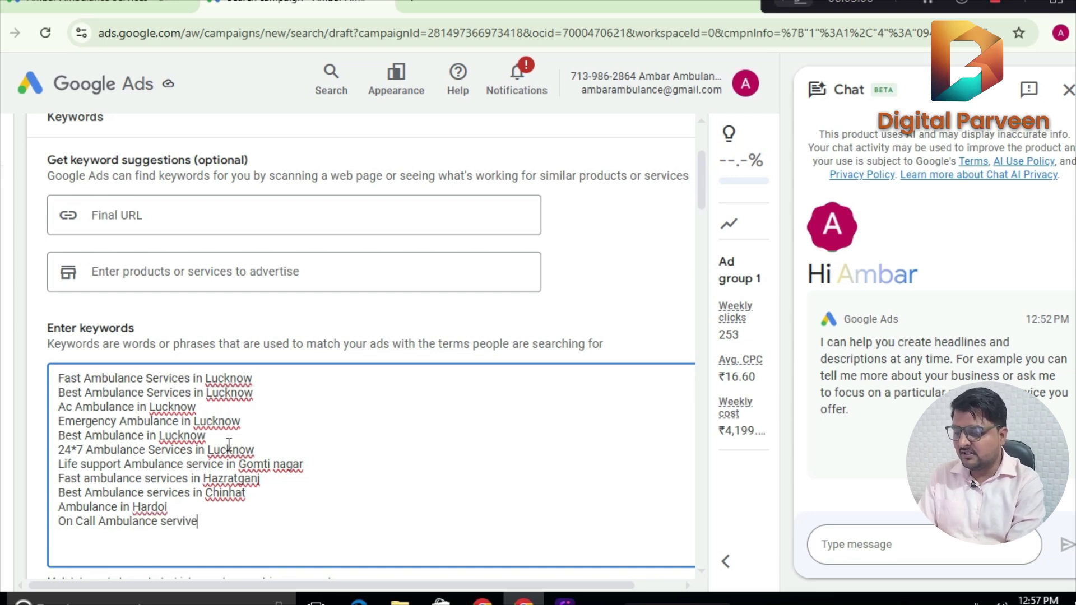
pyautogui.press('BackSpace')
pyautogui.press('BackSpace')
pyautogui.press('BackSpace')
pyautogui.press('BackSpace')
pyautogui.press('BackSpace')
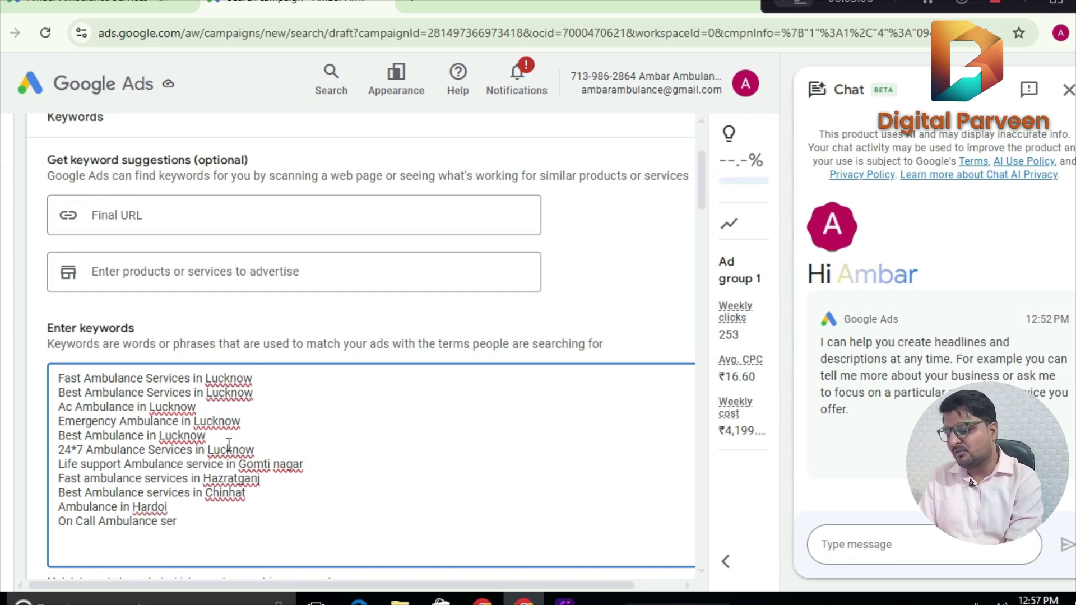
pyautogui.write('vices')
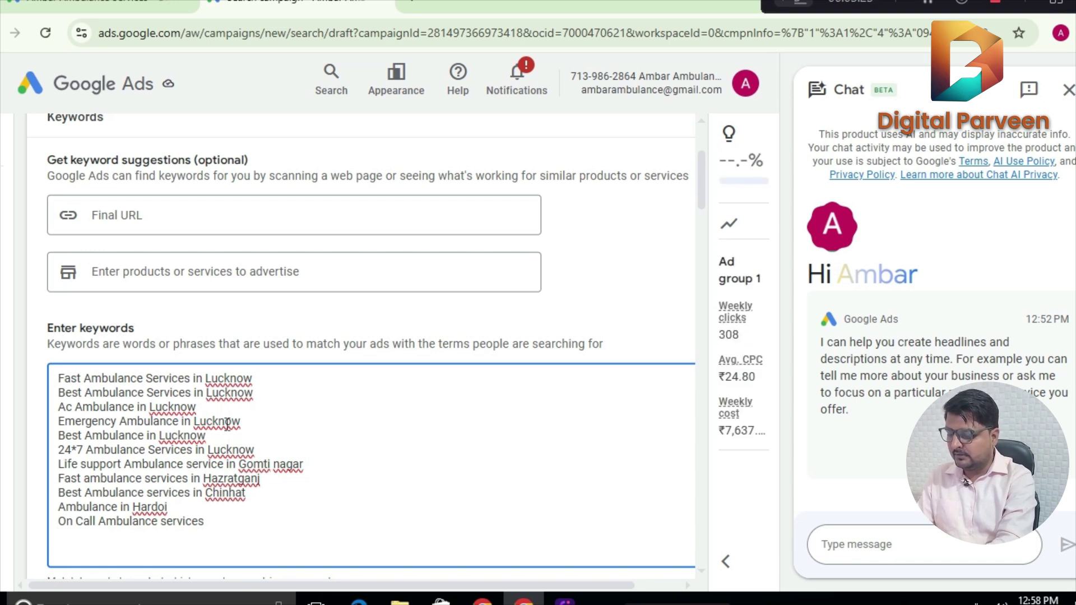
# Add the keyword "Advanced Ambulance in Lucknow" as the next line of the keyword list.
pyautogui.write('Advan')
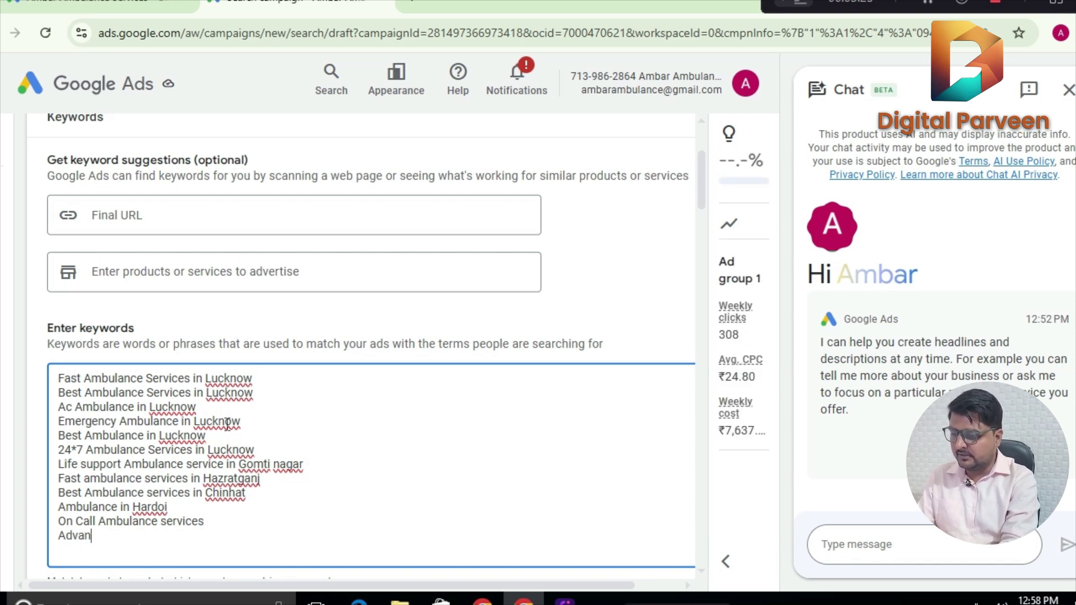
pyautogui.write('ced ')
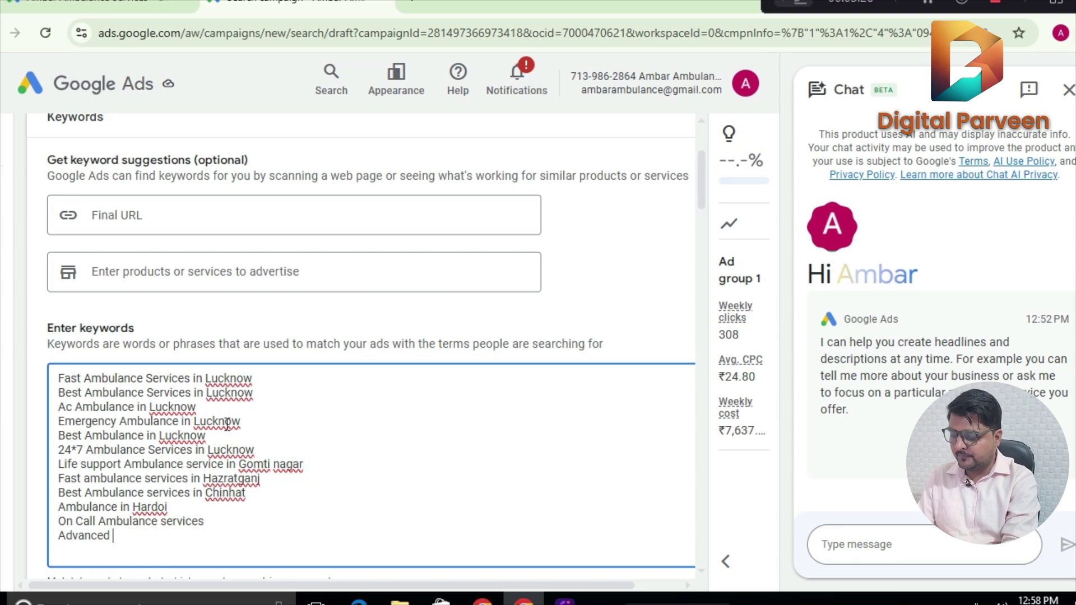
pyautogui.write('AMbulance')
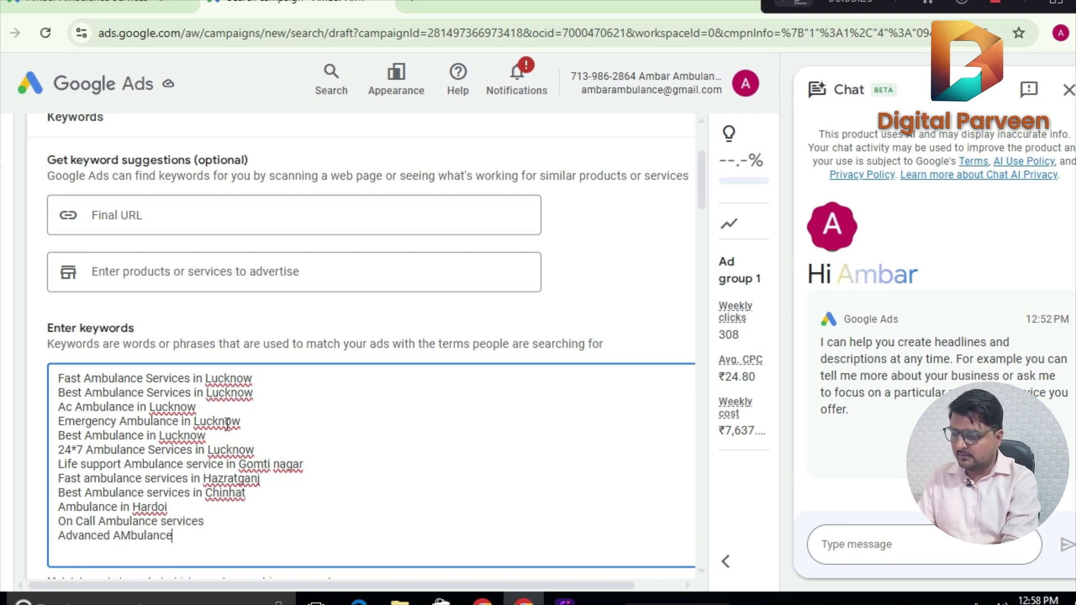
pyautogui.press('BackSpace')
pyautogui.press('BackSpace')
pyautogui.press('BackSpace')
pyautogui.press('BackSpace')
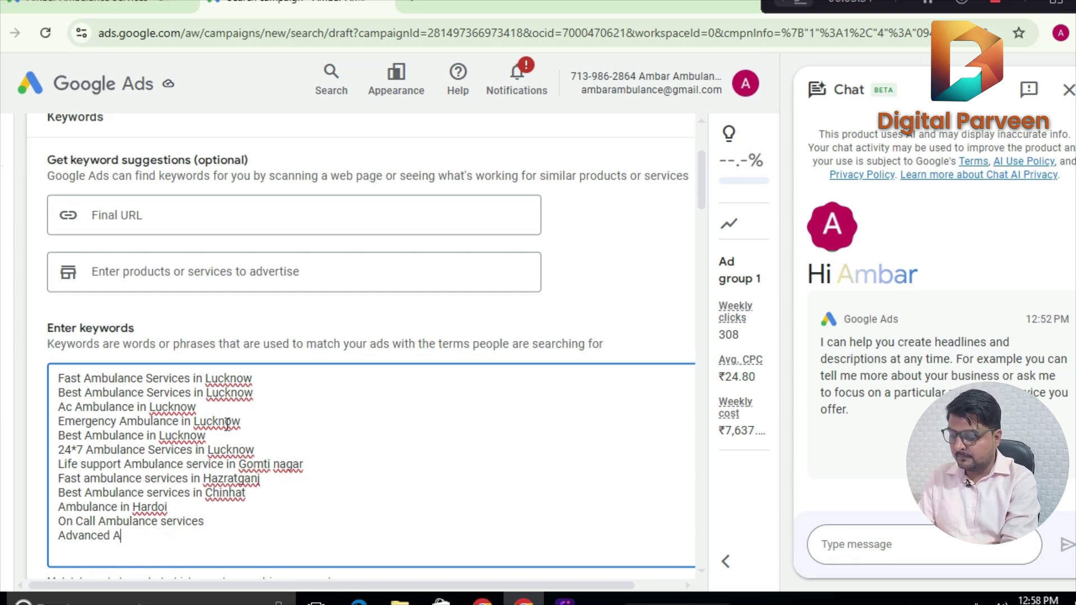
pyautogui.write('mnubu')
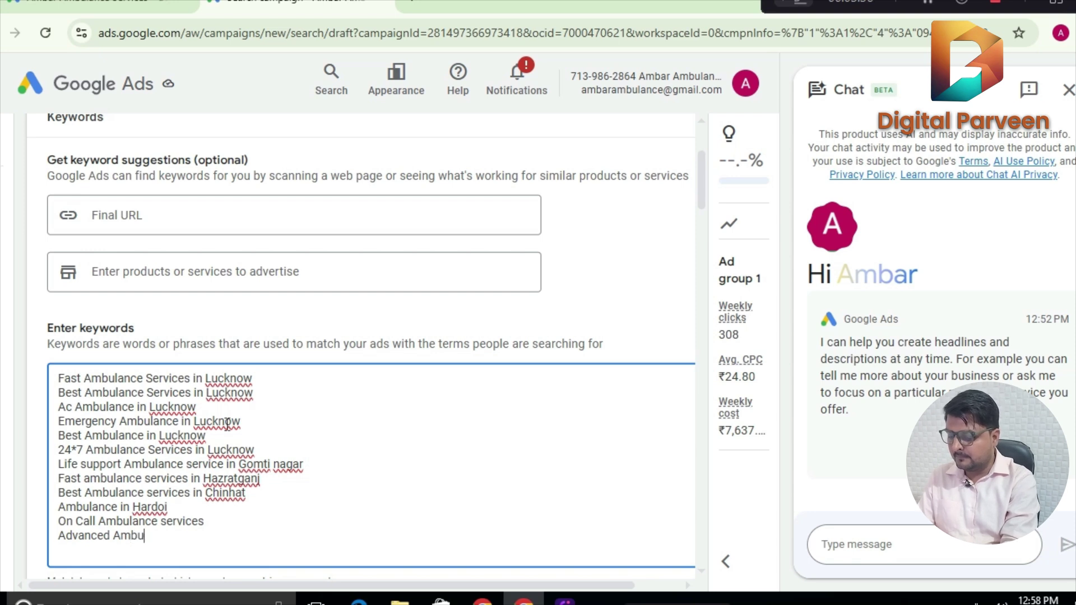
pyautogui.write('lance i')
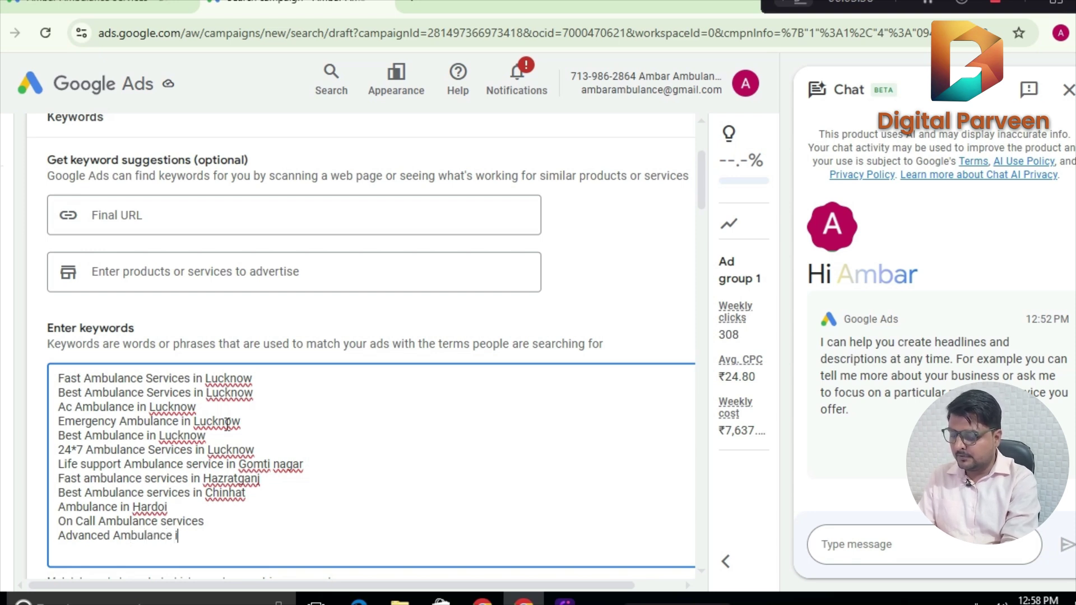
pyautogui.write('n Luckn')
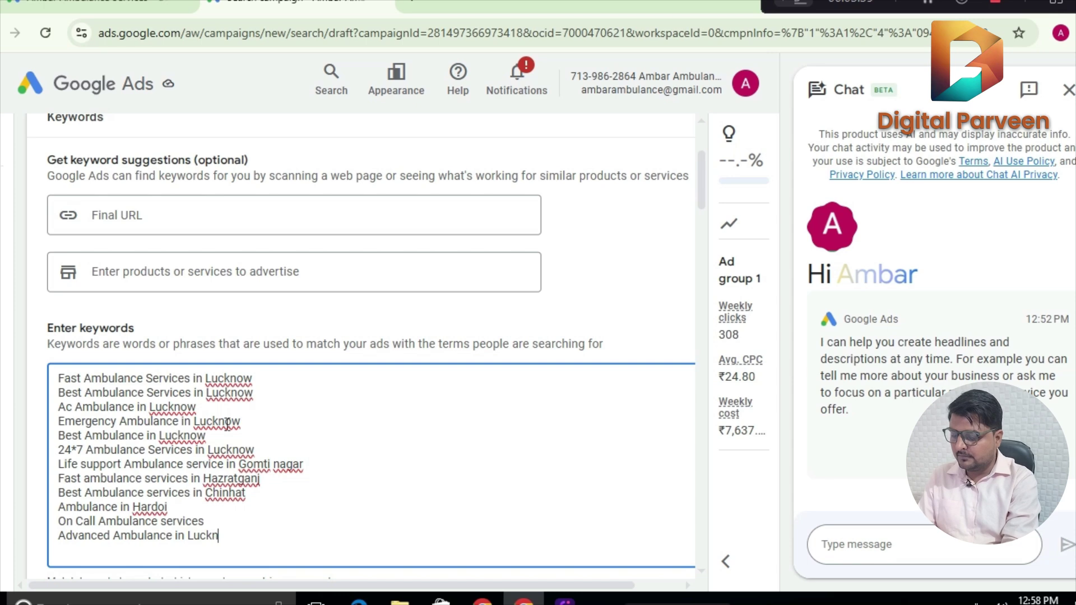
pyautogui.write('ow')
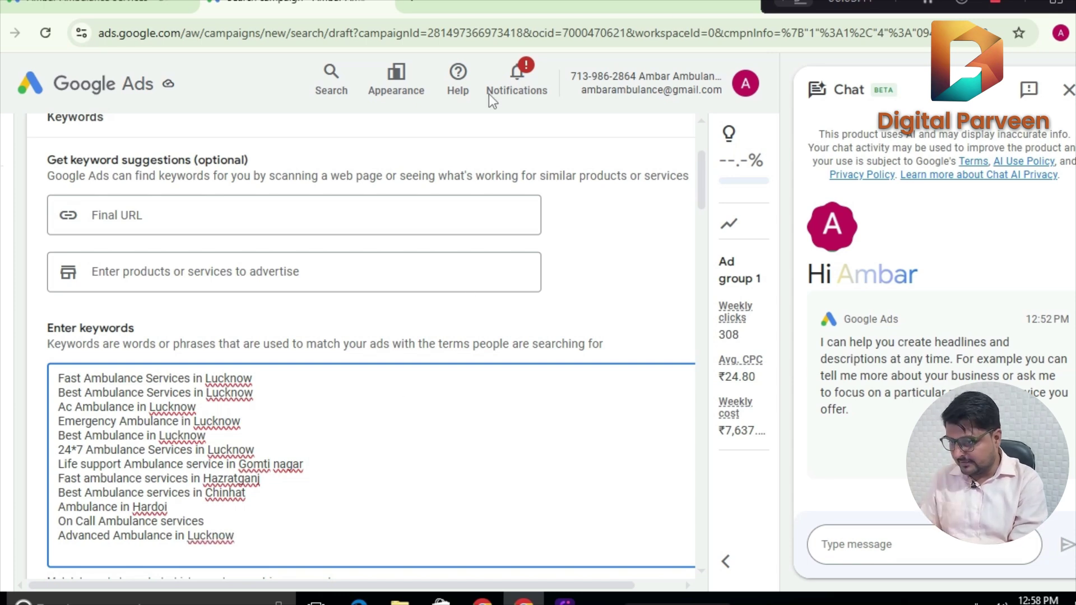
# Search Google in a new browser tab for "ambar ambulance services - icu ambulance service lucknow".
pyautogui.click(414, 6)
pyautogui.click(370, 30)
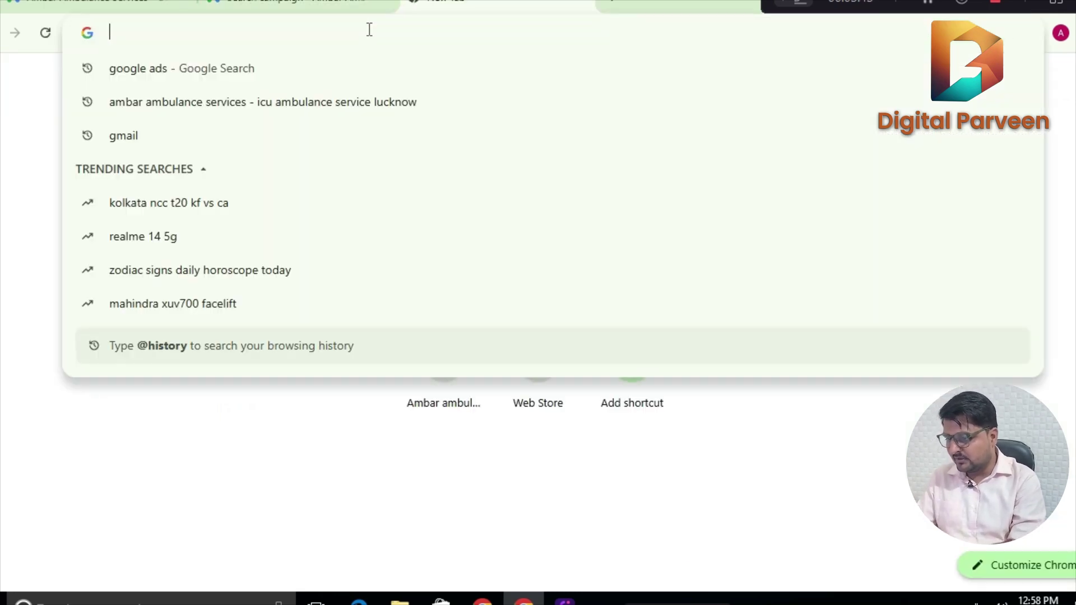
pyautogui.write('amb')
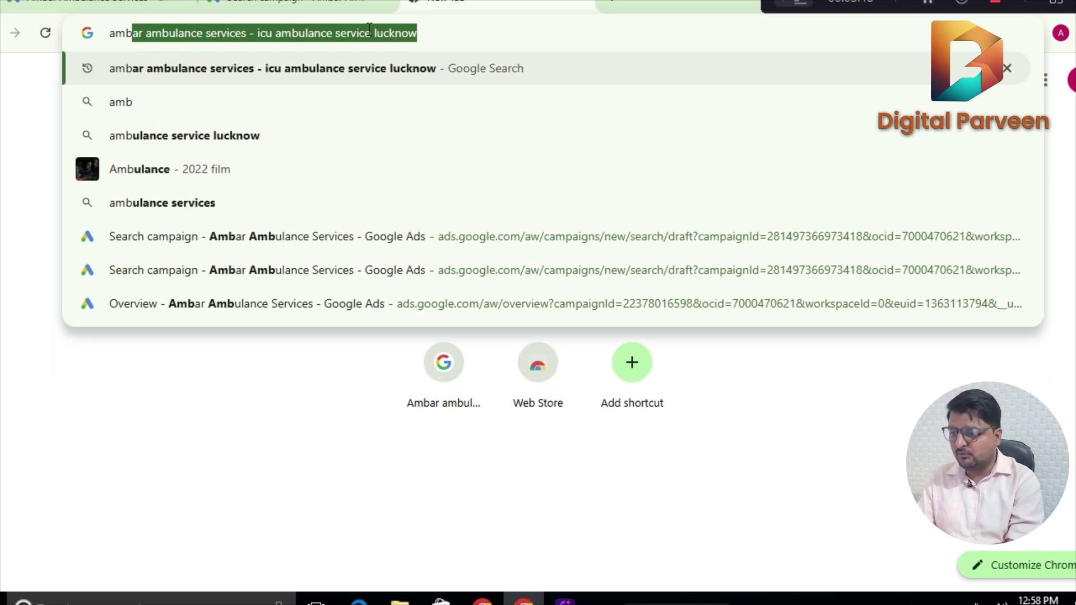
pyautogui.click(431, 77)
# Return to the Google Ads campaign draft and add the keyword "ICU ambulance service in lucknow" at the end of the keyword list.
pyautogui.click(297, 6)
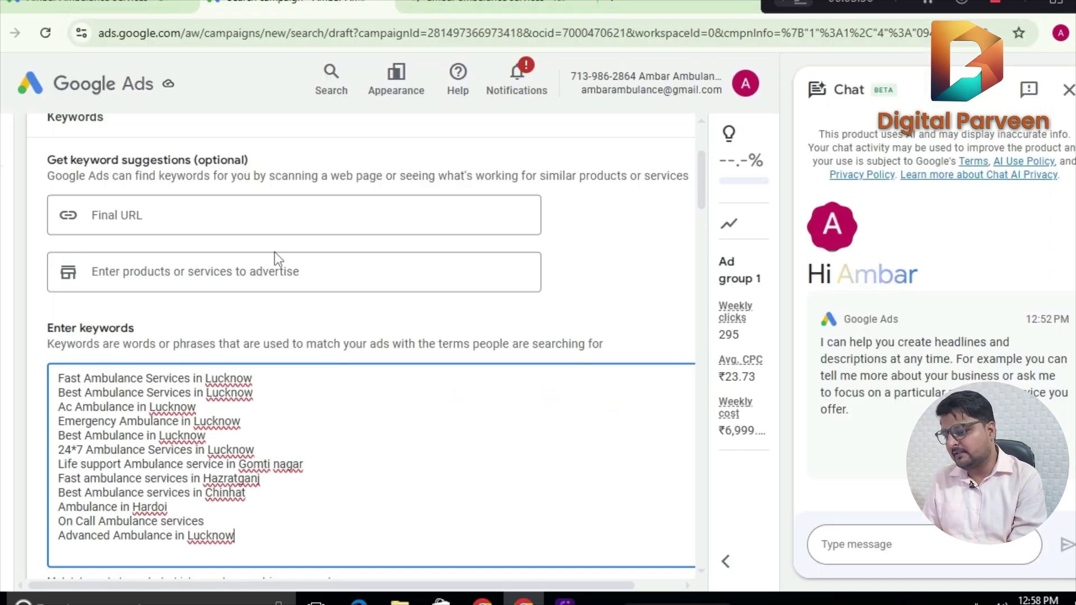
pyautogui.press('Return')
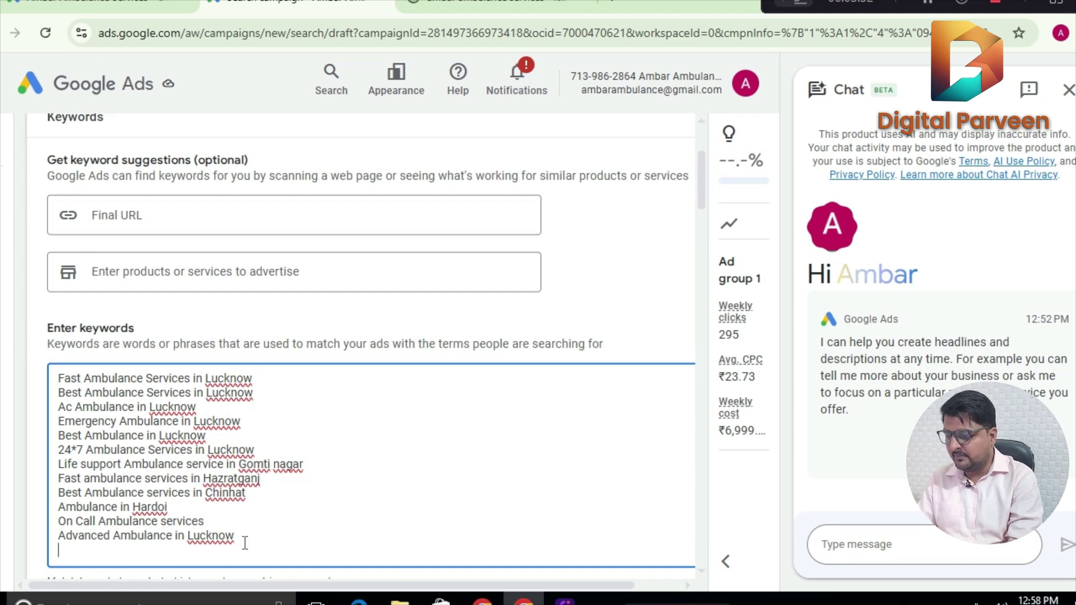
pyautogui.press('BackSpace')
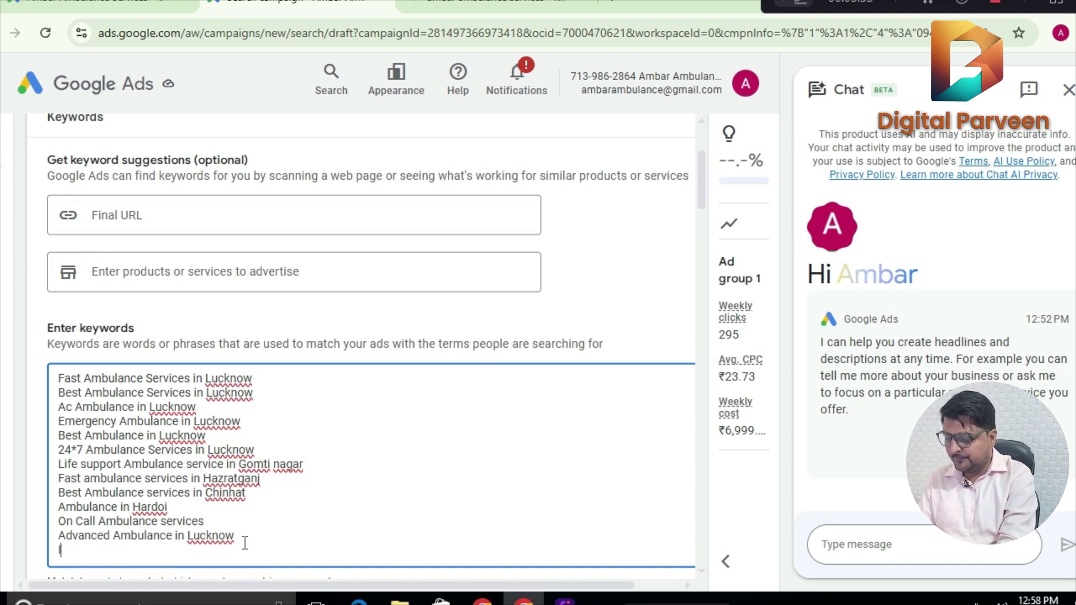
pyautogui.write('ICU')
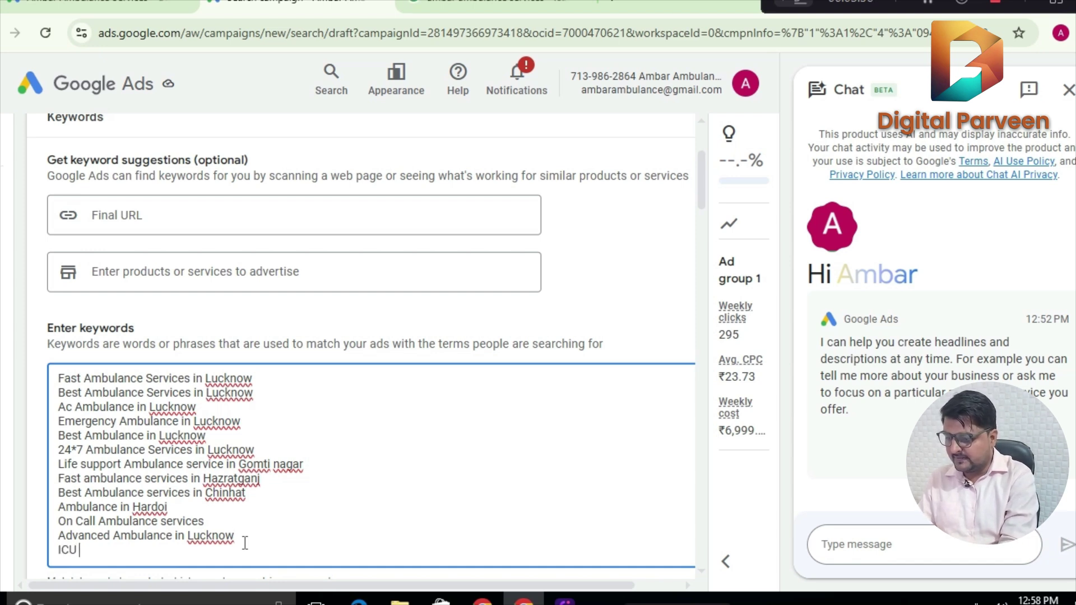
pyautogui.write(' ambulan')
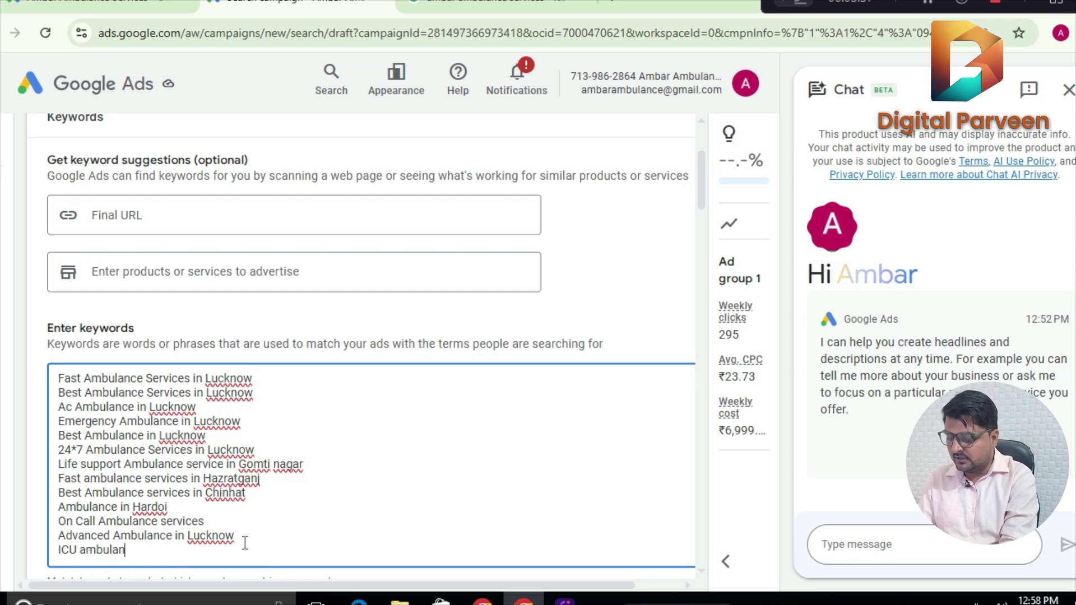
pyautogui.write('ce se')
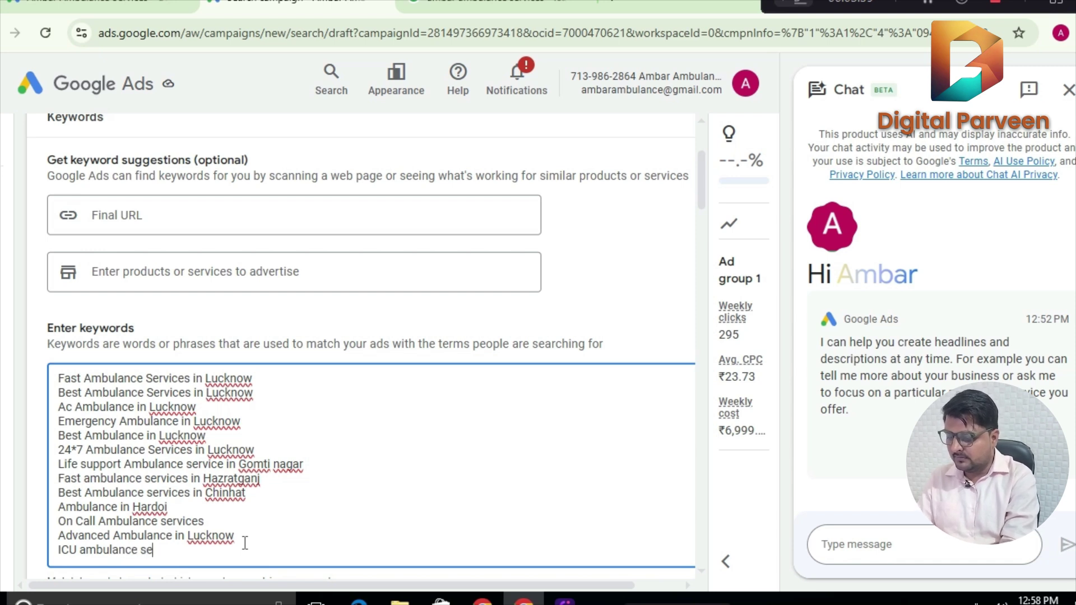
pyautogui.write('rvice i')
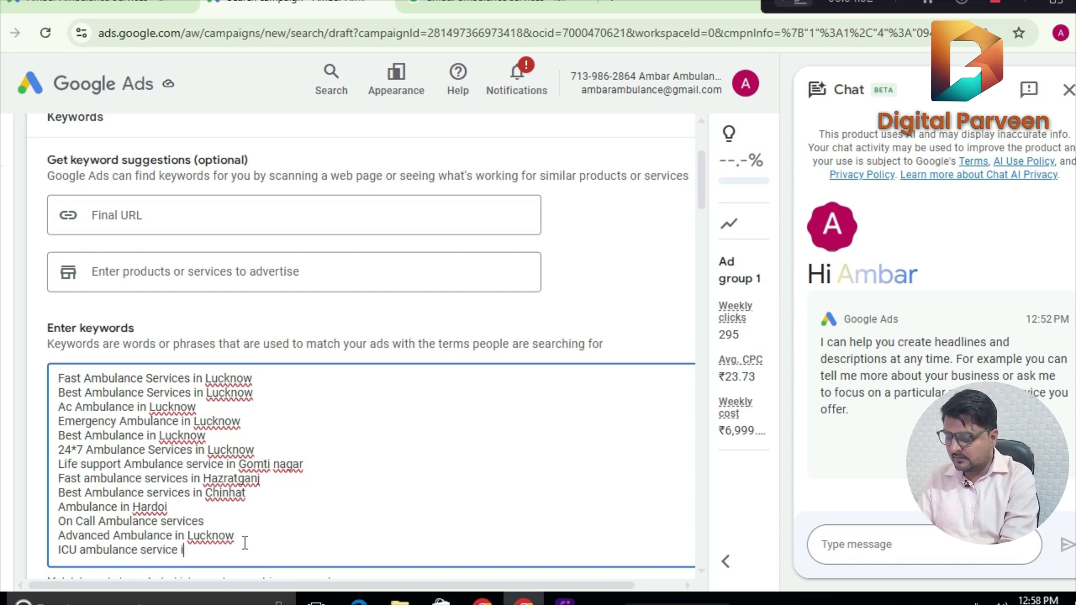
pyautogui.write('n luckn')
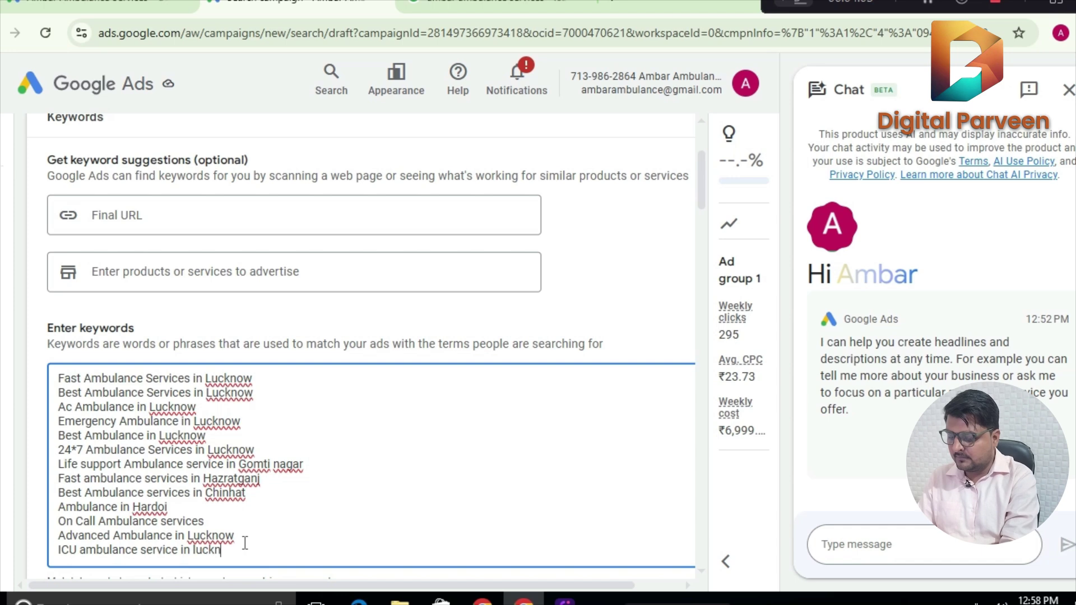
pyautogui.write('ow')
pyautogui.press('Return')
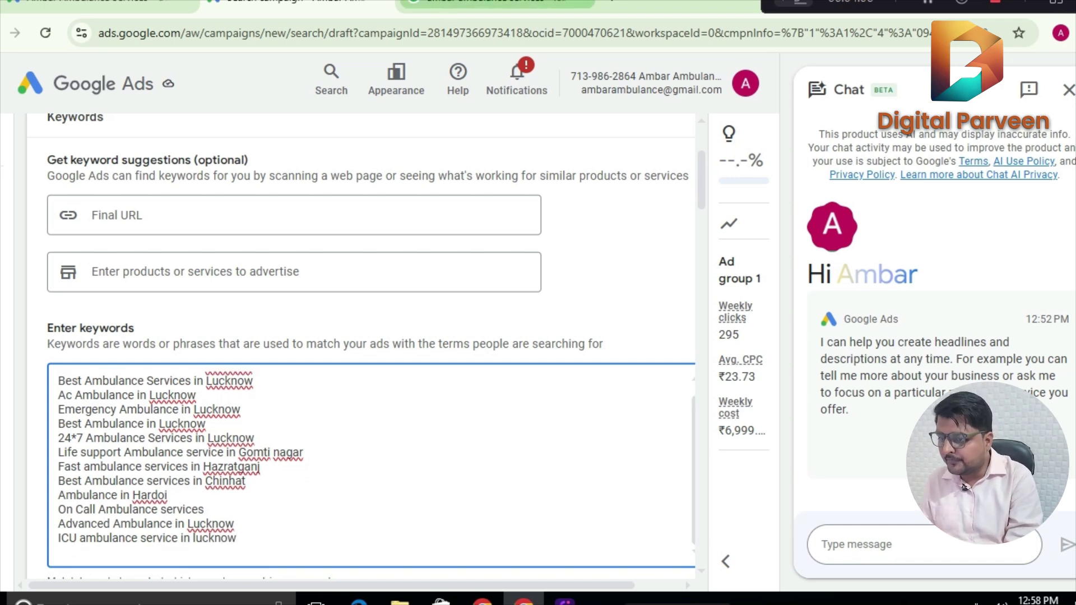
# Look through the Google results for the ambulance search, down to the related searches, for more keyword ideas.
pyautogui.click(504, 5)
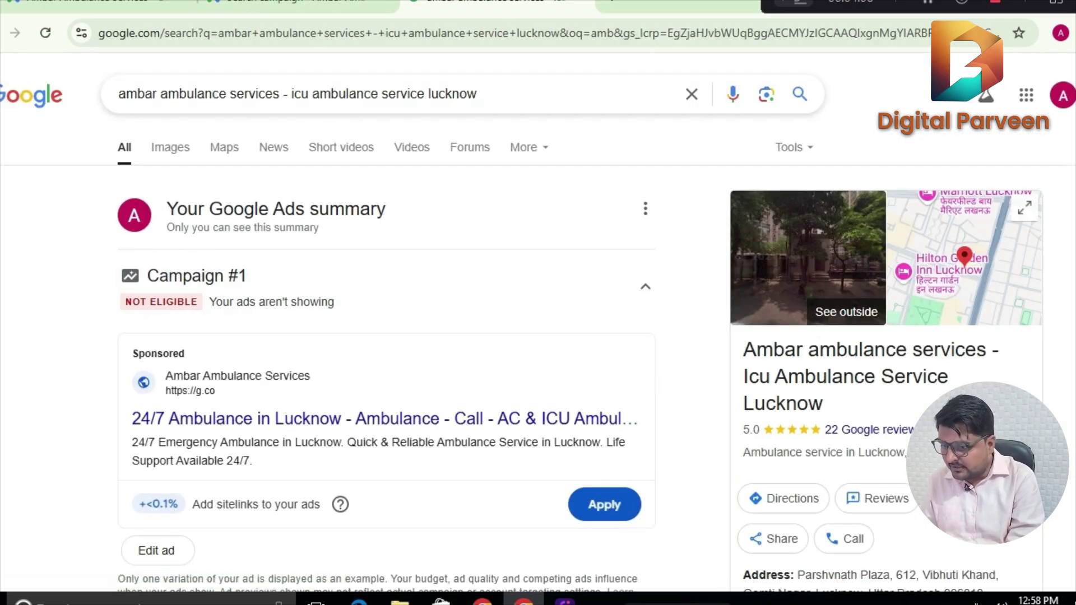
pyautogui.scroll(-2, 504, 240)
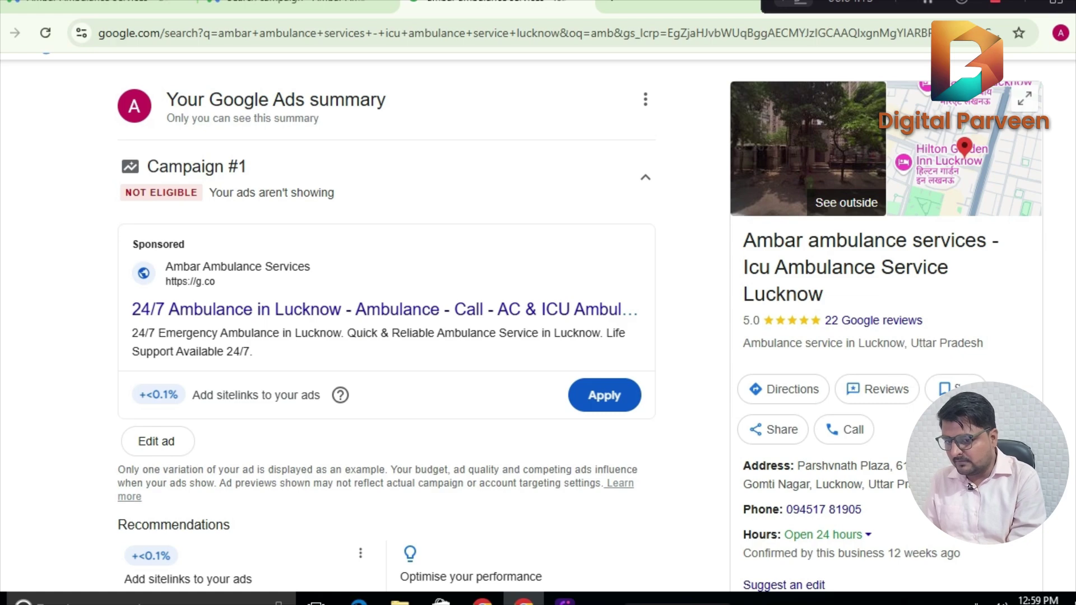
pyautogui.scroll(-8, 969, 487)
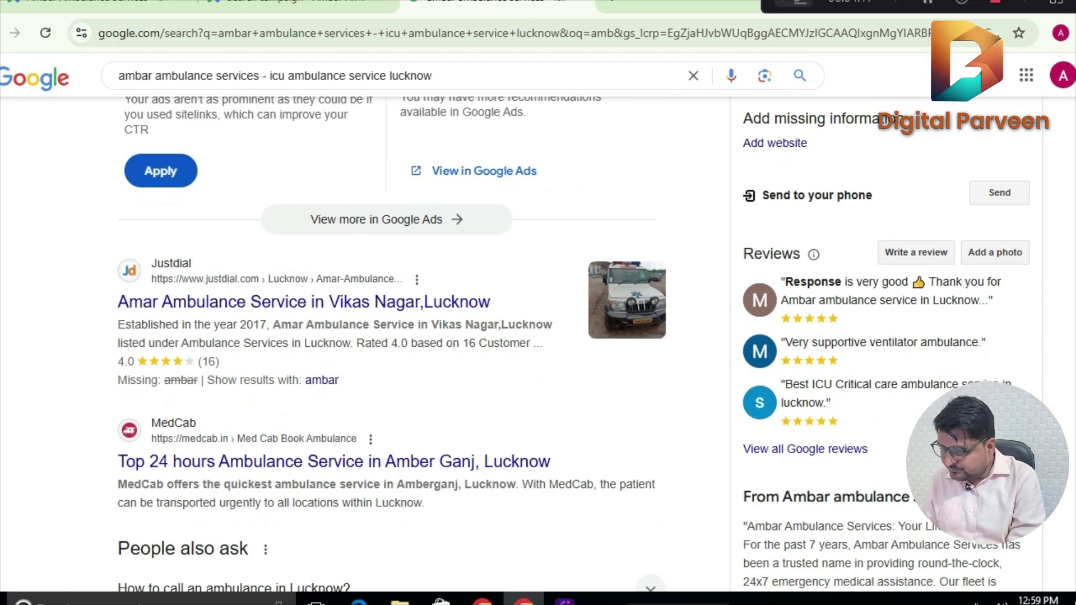
pyautogui.scroll(-4, 968, 486)
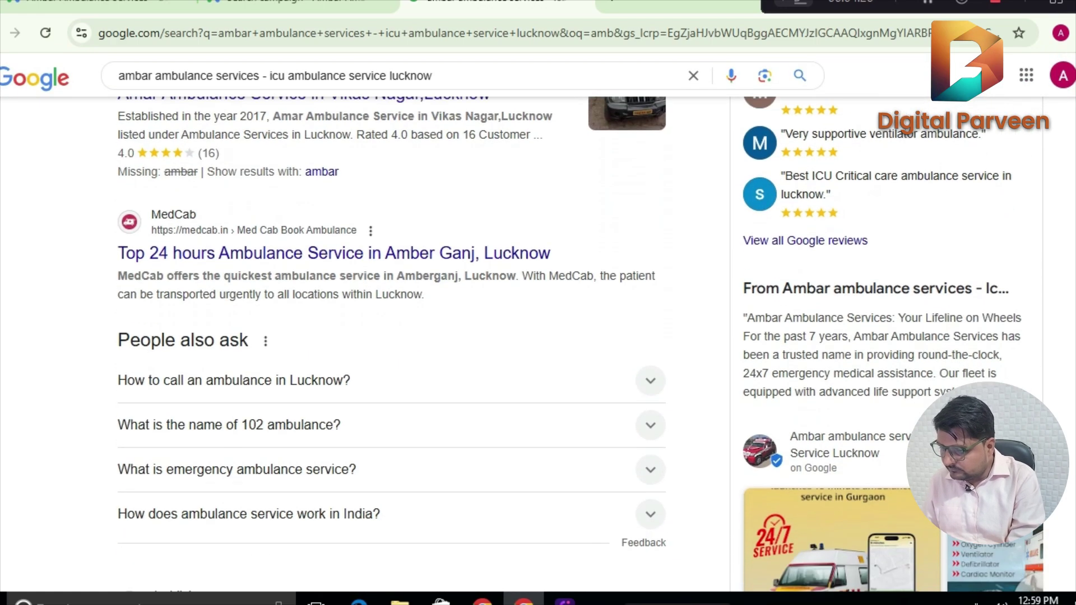
pyautogui.scroll(-7, 968, 487)
pyautogui.scroll(-2, 967, 488)
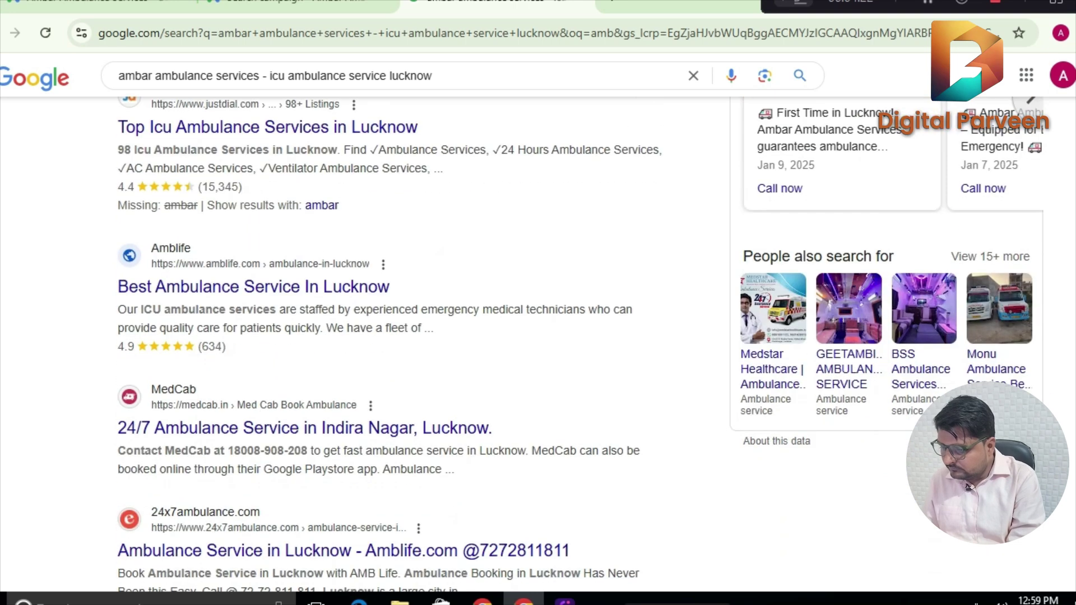
pyautogui.scroll(-4, 968, 487)
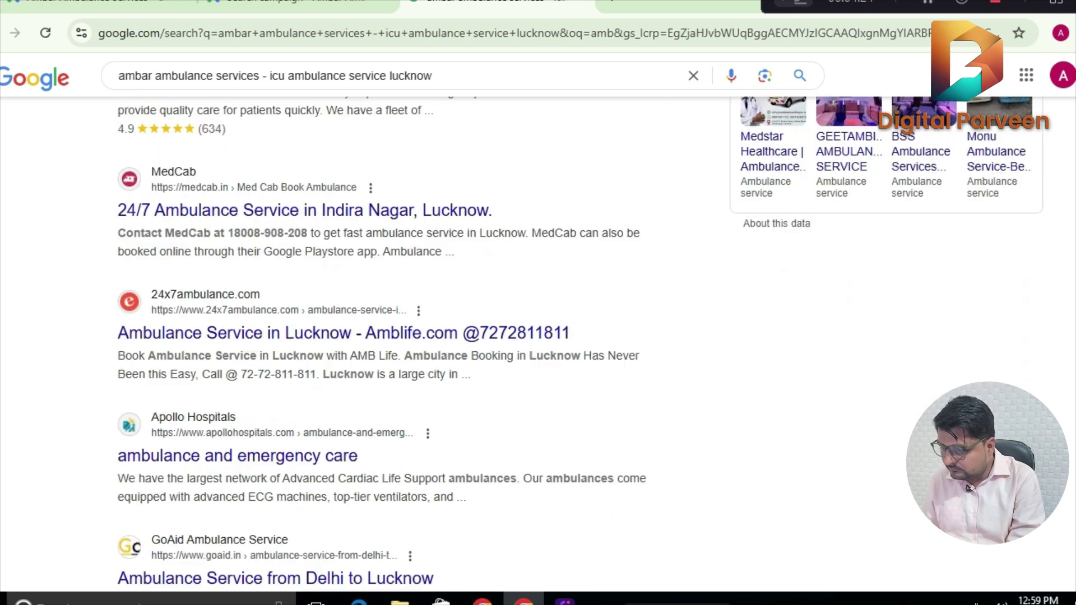
pyautogui.scroll(-3, 967, 488)
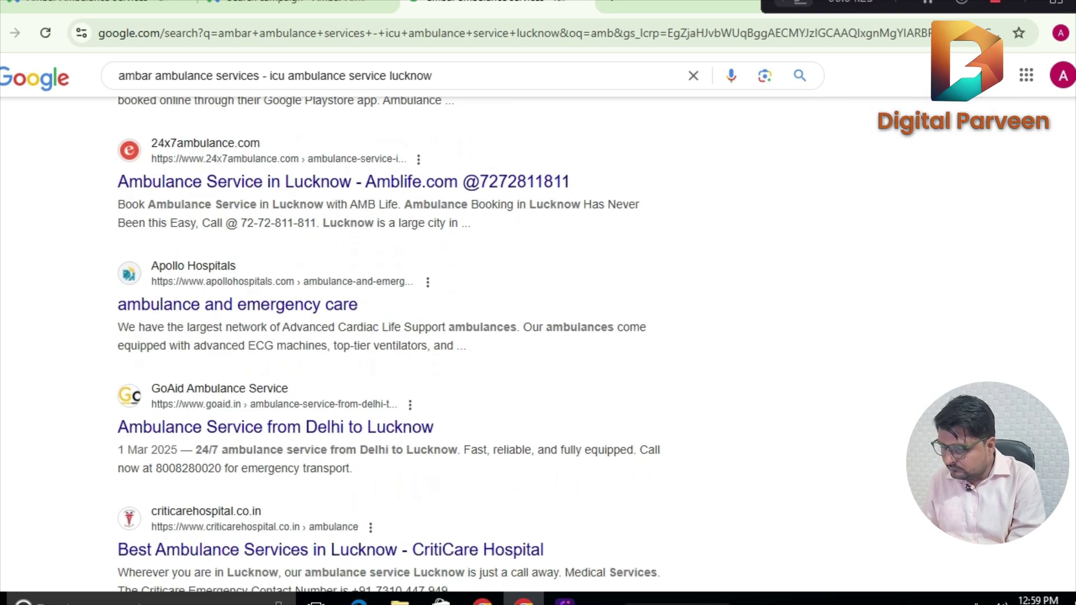
pyautogui.scroll(-2, 967, 487)
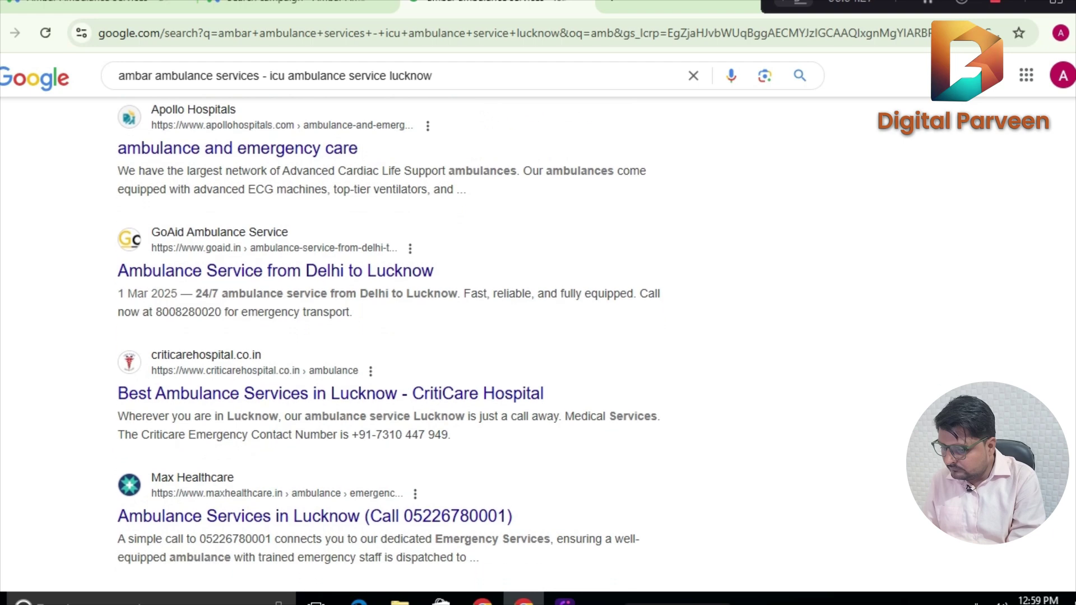
pyautogui.scroll(-5, 967, 487)
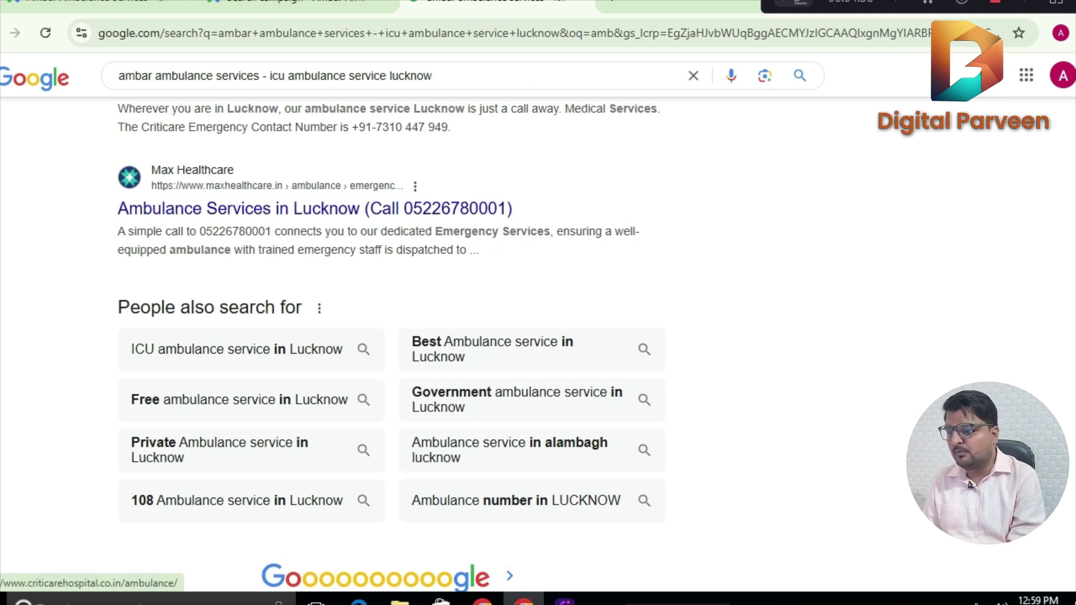
# Return to the Google Ads campaign draft and add the keyword "Private Ambulance service in Lucknow" below the ICU keyword.
pyautogui.moveTo(297, 6)
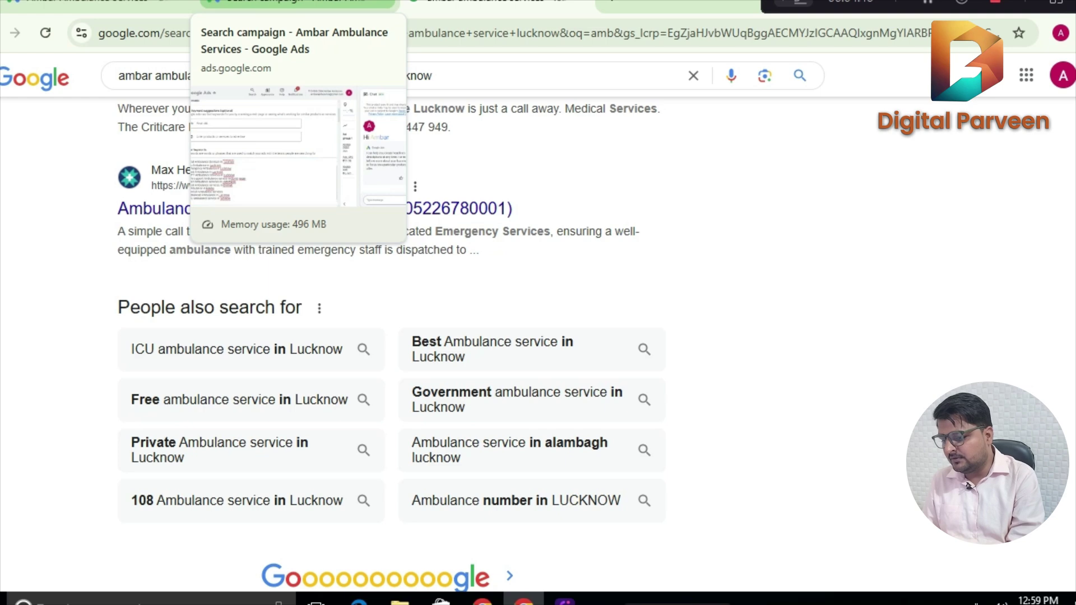
pyautogui.click(297, 6)
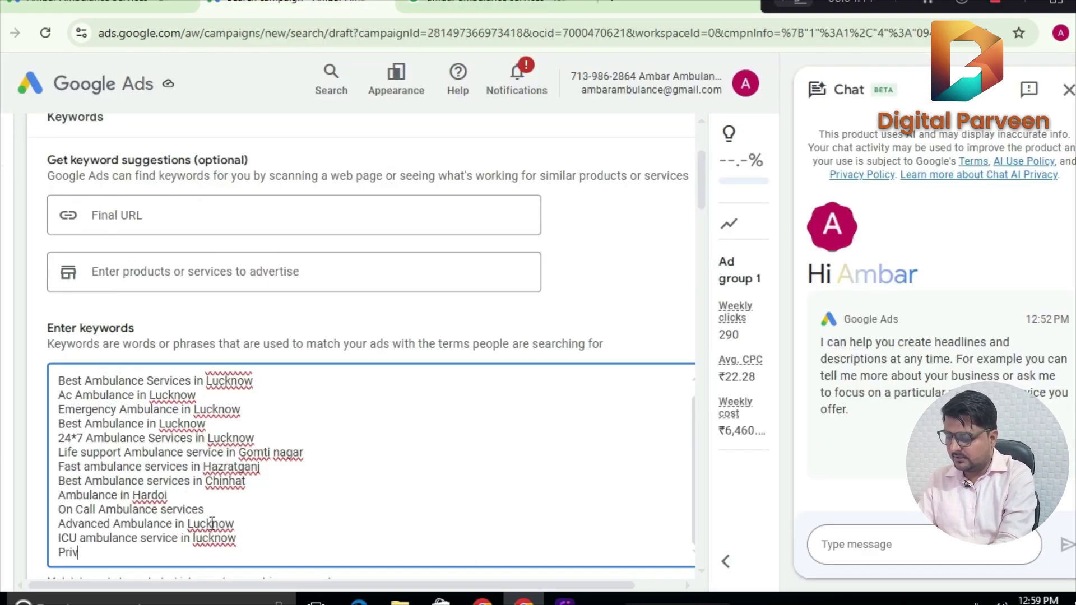
pyautogui.write('ate AMbu')
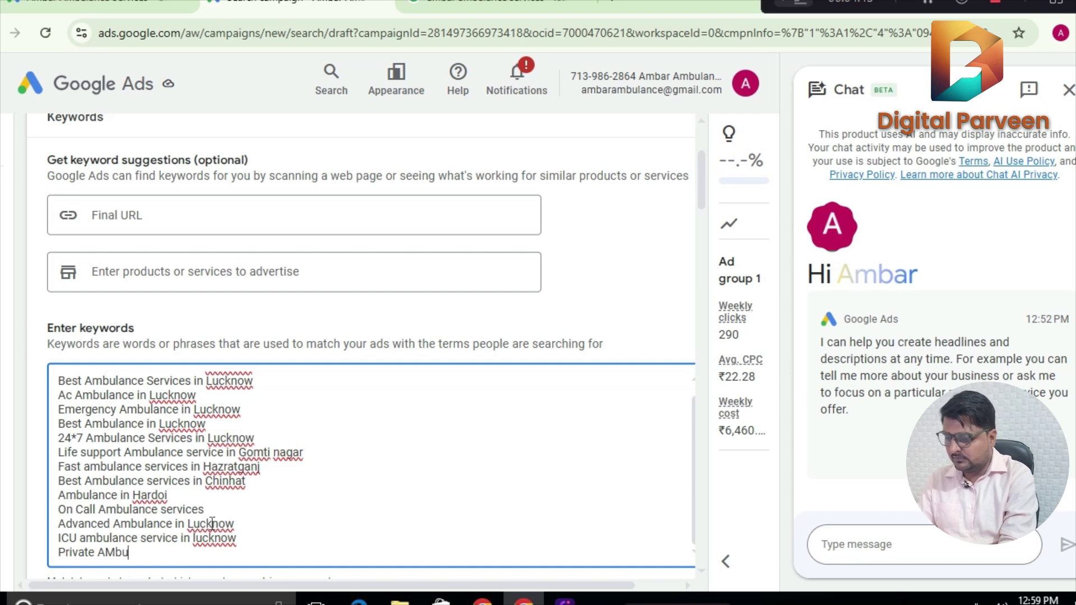
pyautogui.press('BackSpace')
pyautogui.write('m')
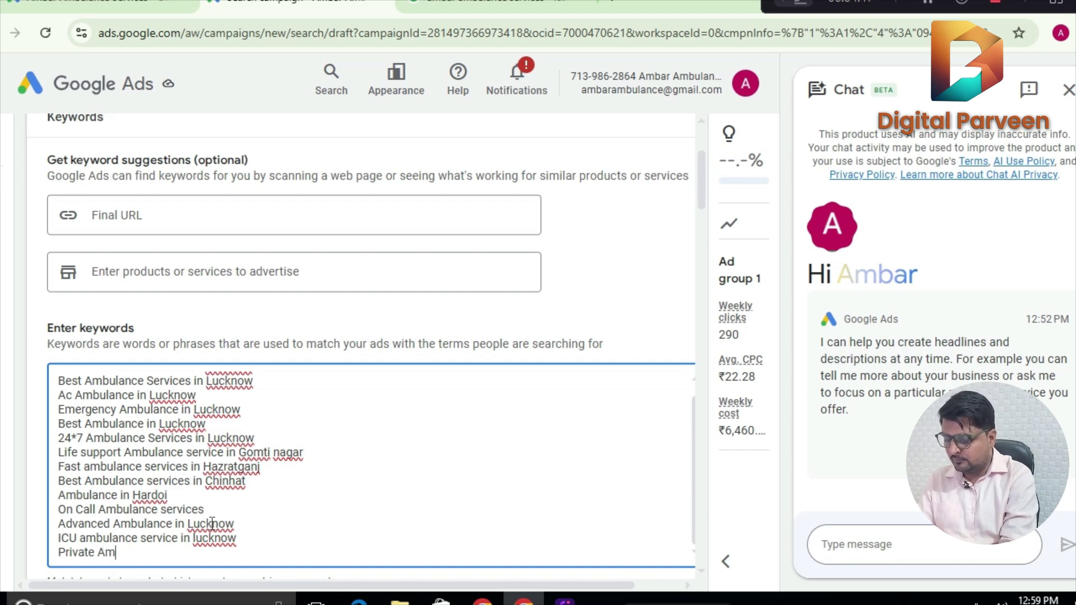
pyautogui.write('bulance s')
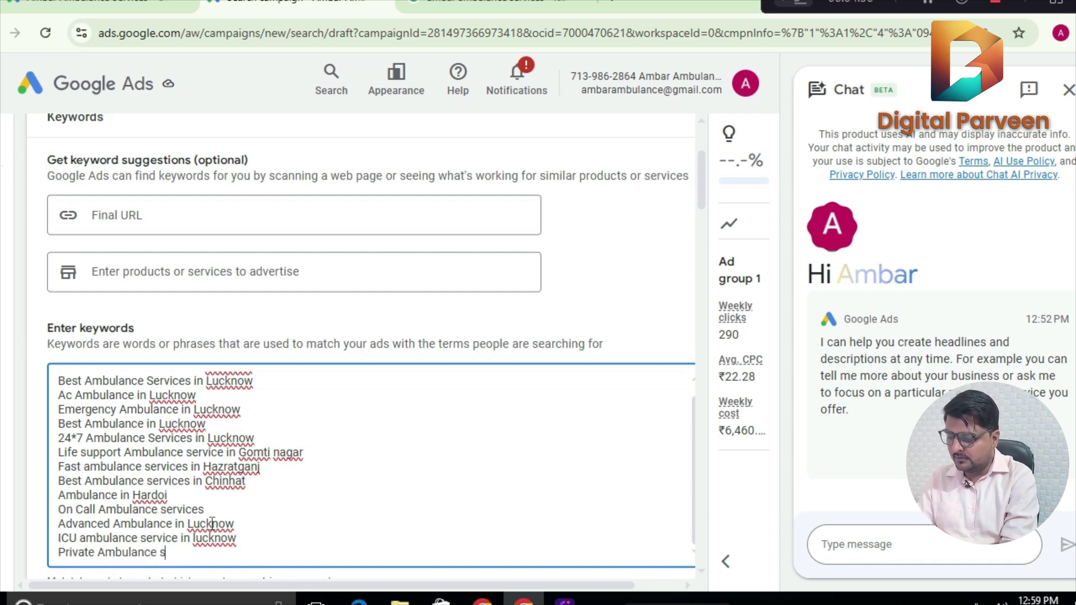
pyautogui.write('ervice')
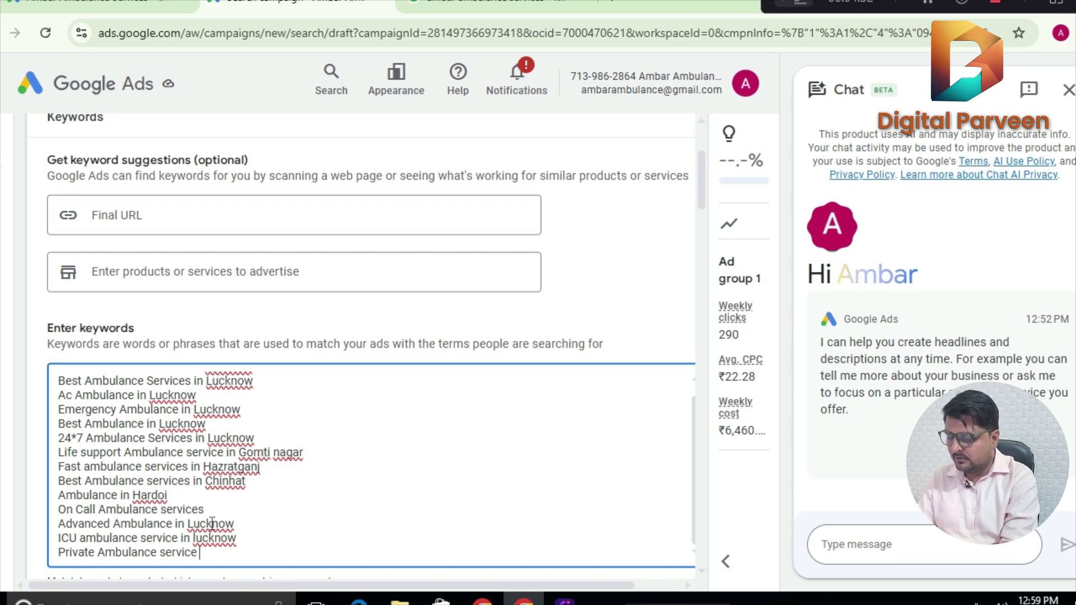
pyautogui.write(' in Lucknow')
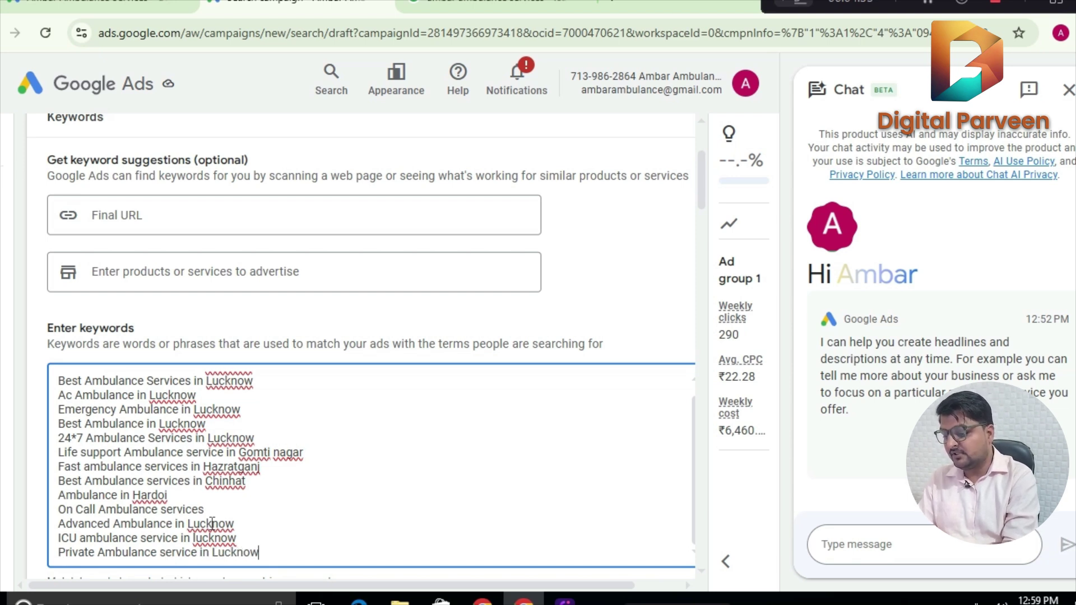
# Add the keyword "108 Ambulance Service in Lucknow" on a new line at the end of the keyword list.
pyautogui.press('Return')
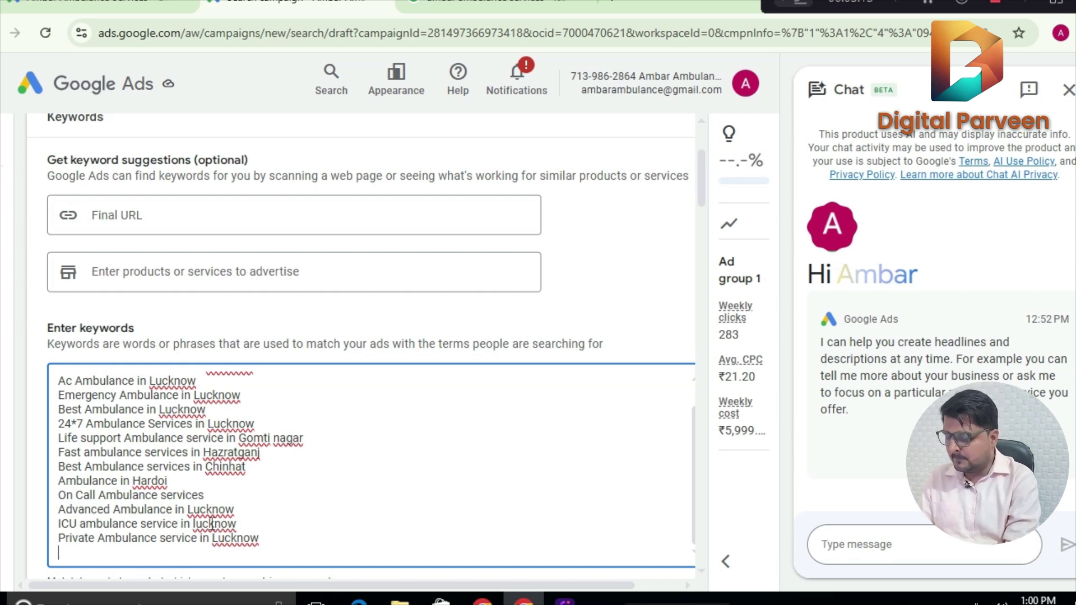
pyautogui.write('108 A')
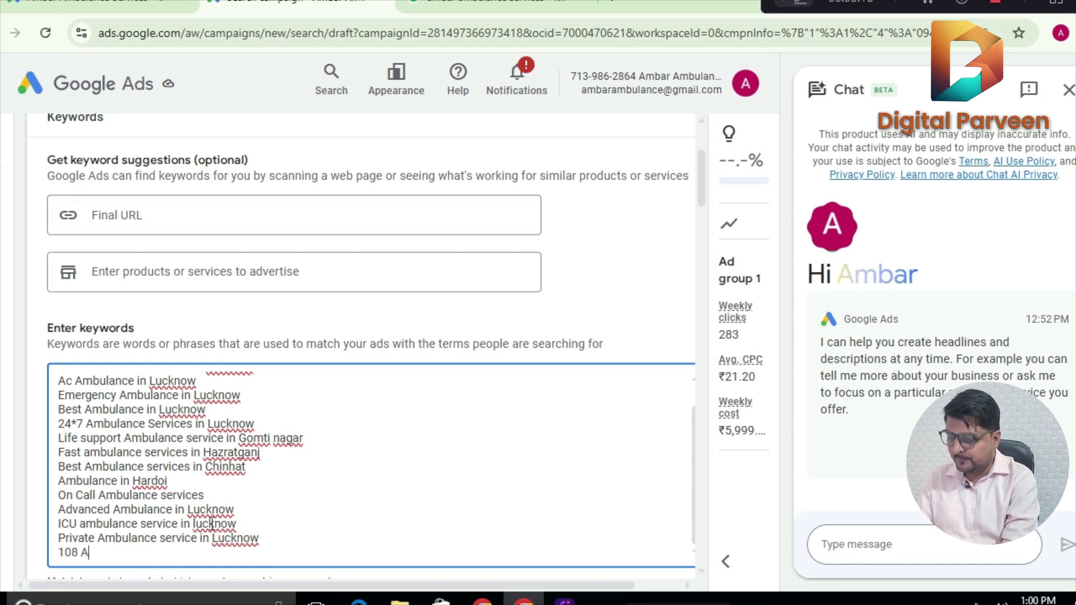
pyautogui.write('mbul')
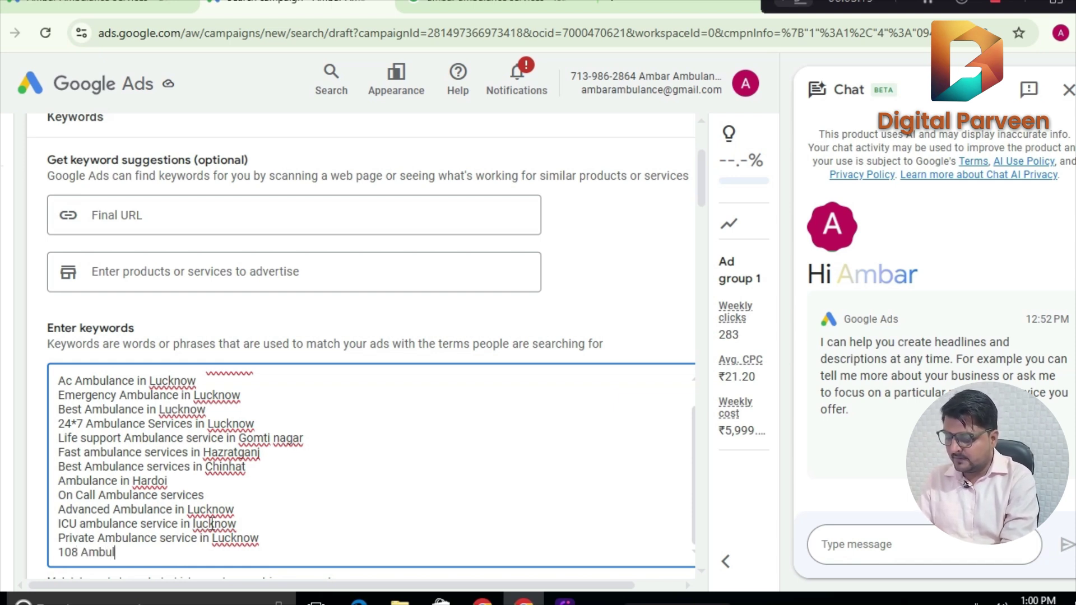
pyautogui.write('ance Se')
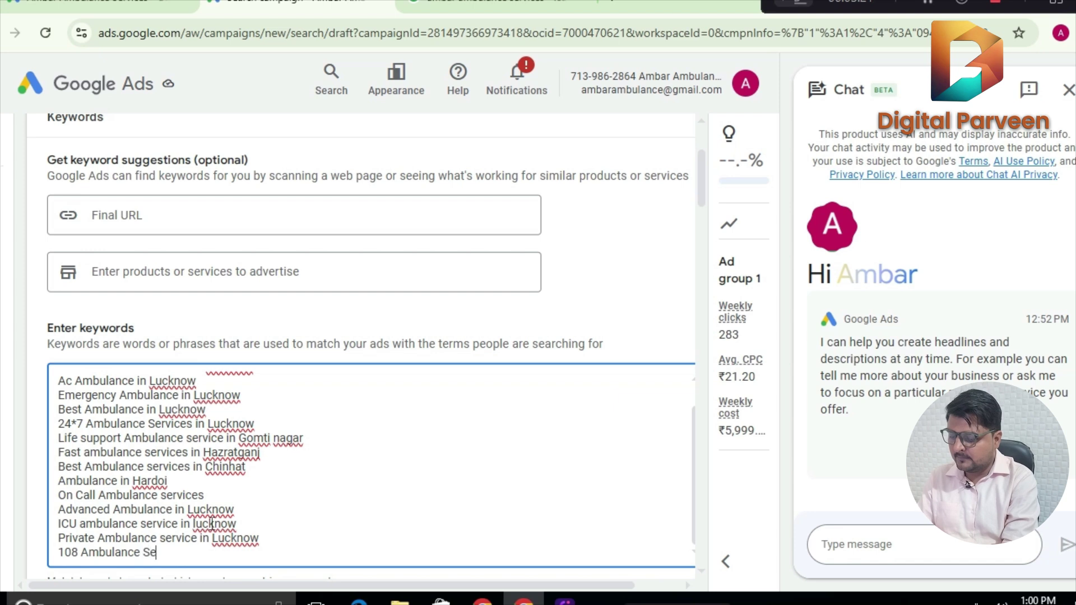
pyautogui.write('rvice i')
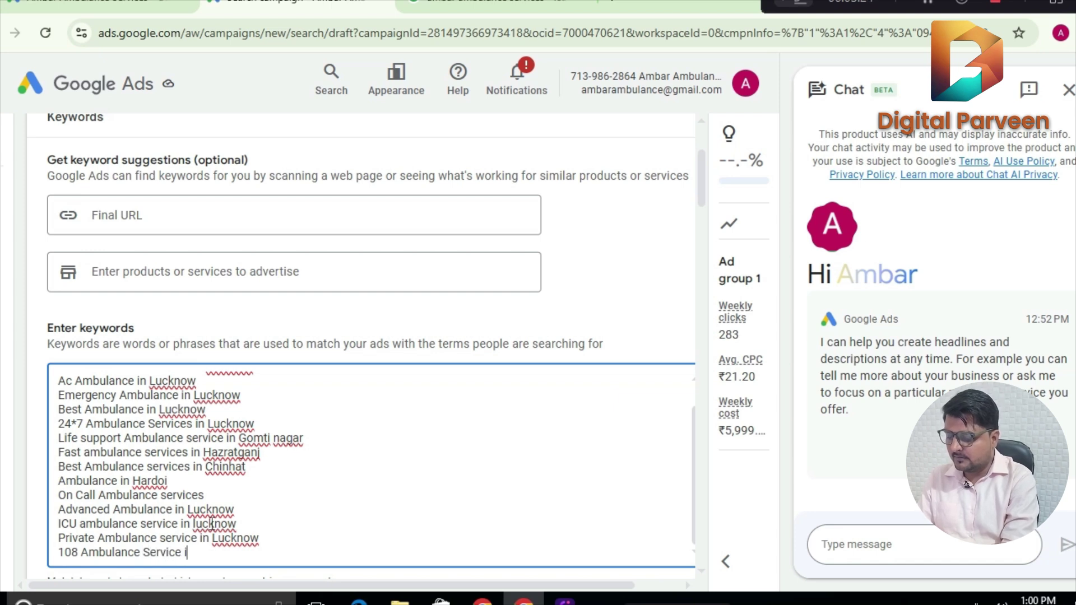
pyautogui.write('n Luckn')
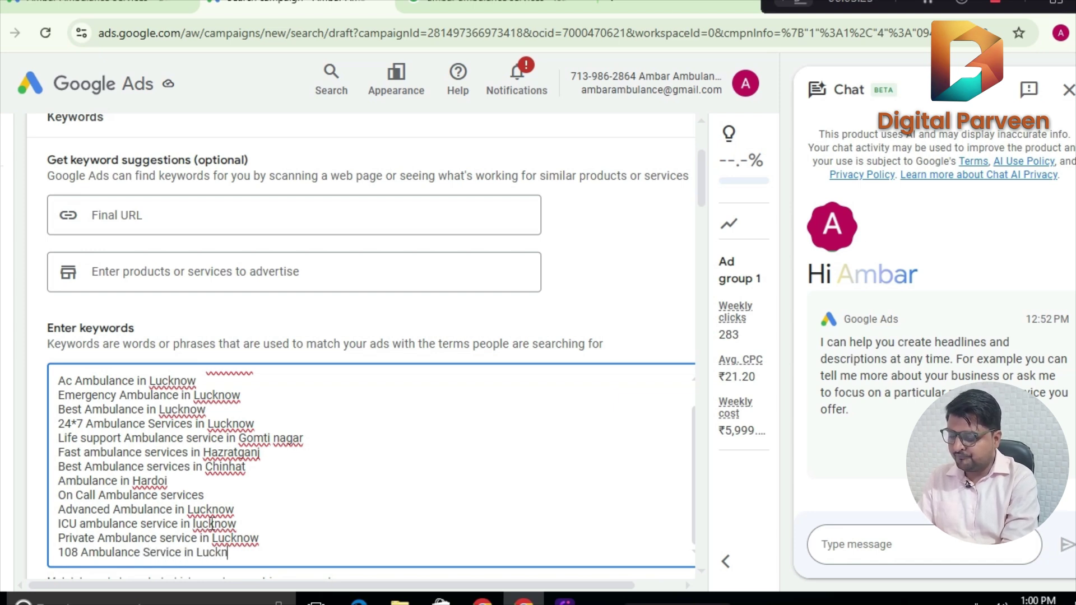
pyautogui.write('ow')
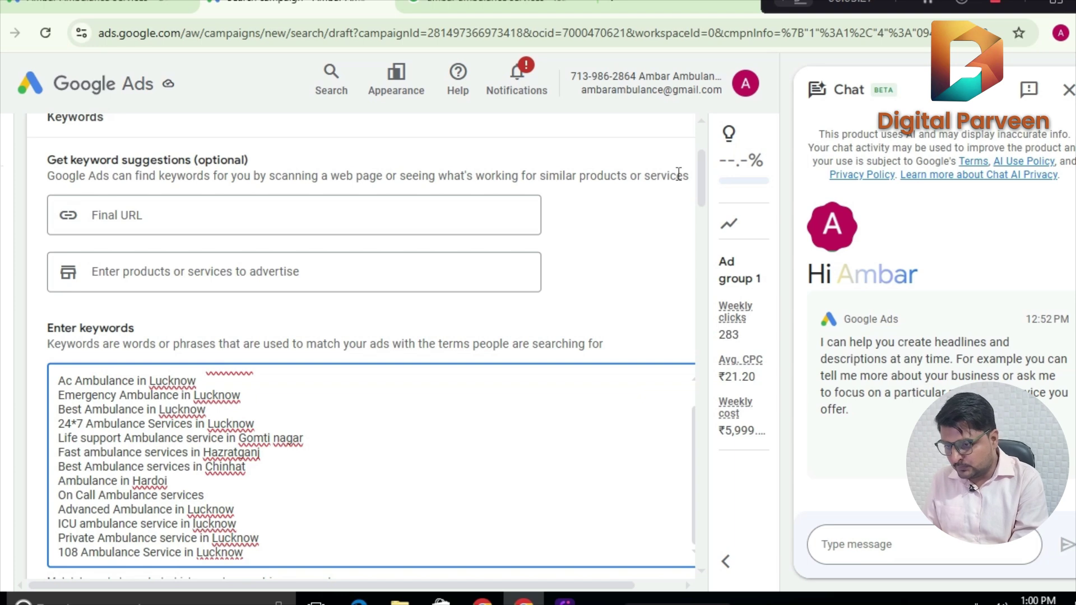
pyautogui.moveTo(700, 183); pyautogui.dragTo(715, 272)
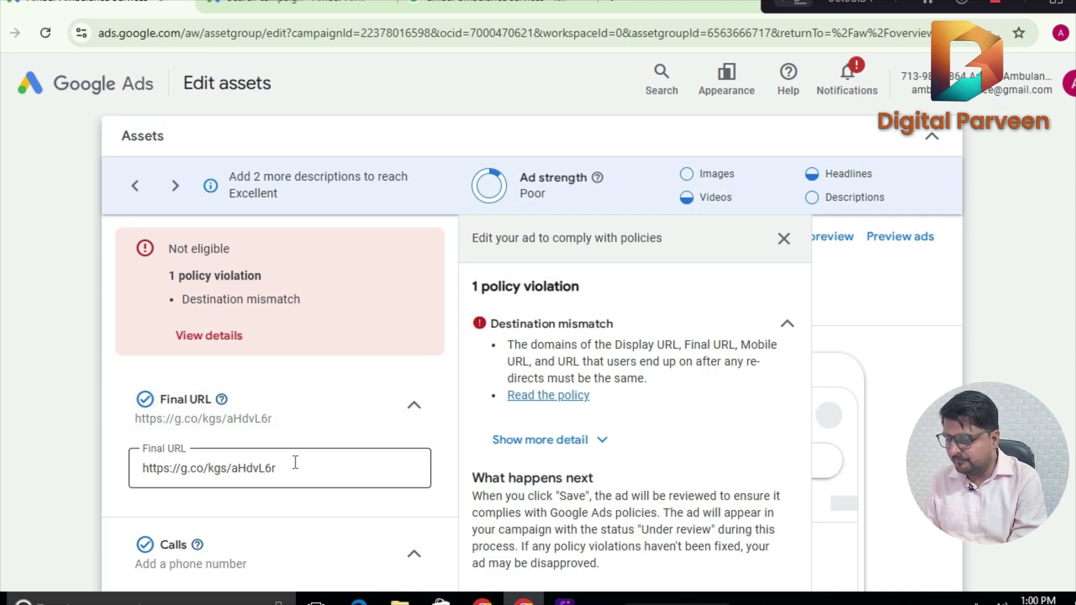
pyautogui.tripleClick(276, 464)
pyautogui.moveTo(276, 463); pyautogui.dragTo(168, 468)
pyautogui.rightClick(172, 467)
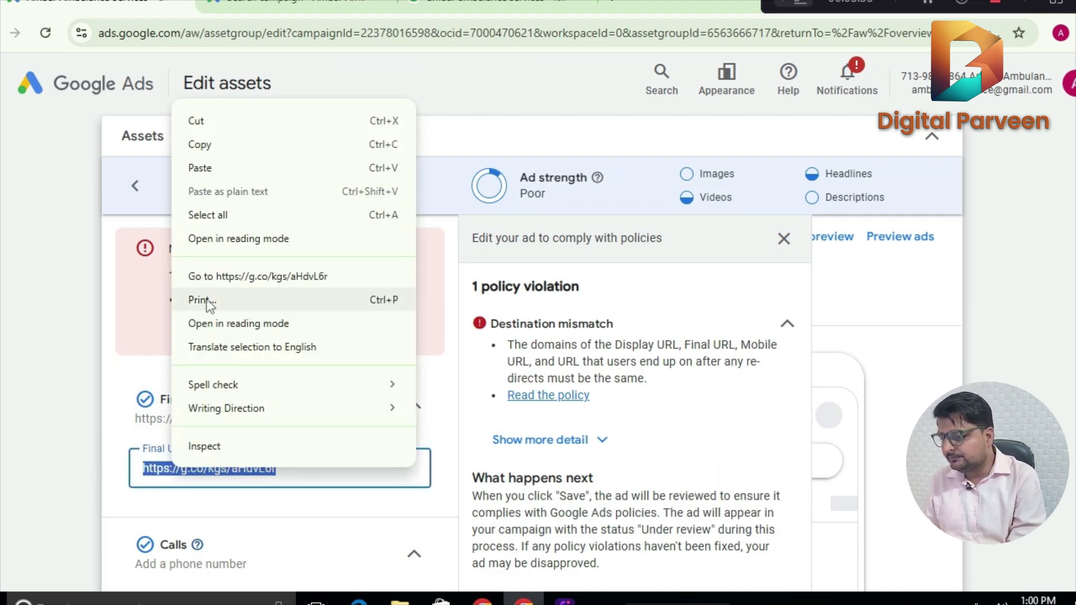
pyautogui.click(204, 143)
pyautogui.click(280, 5)
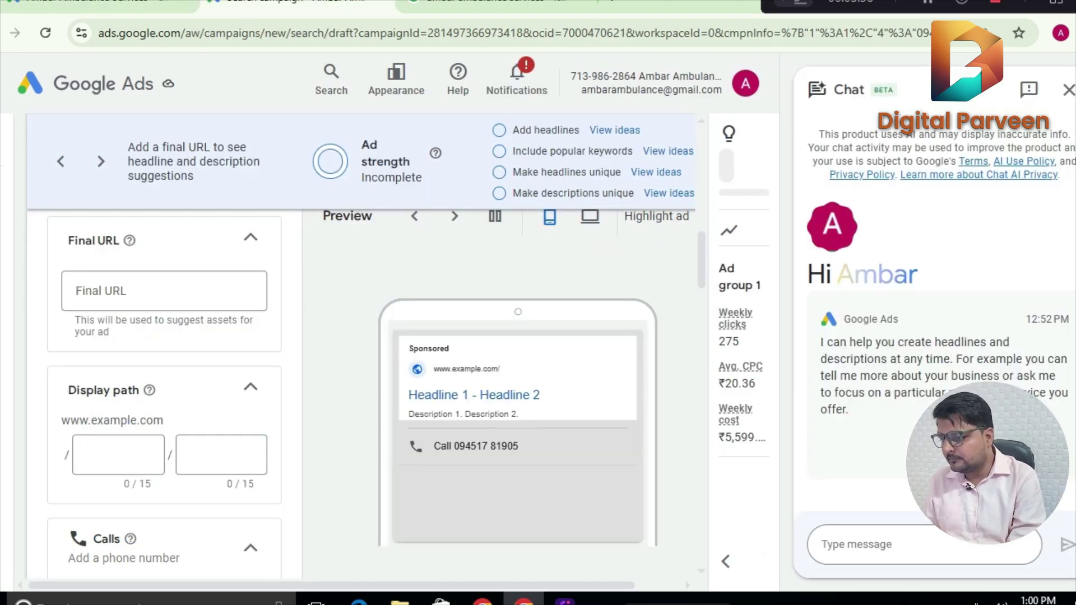
pyautogui.click(130, 297)
pyautogui.rightClick(129, 297)
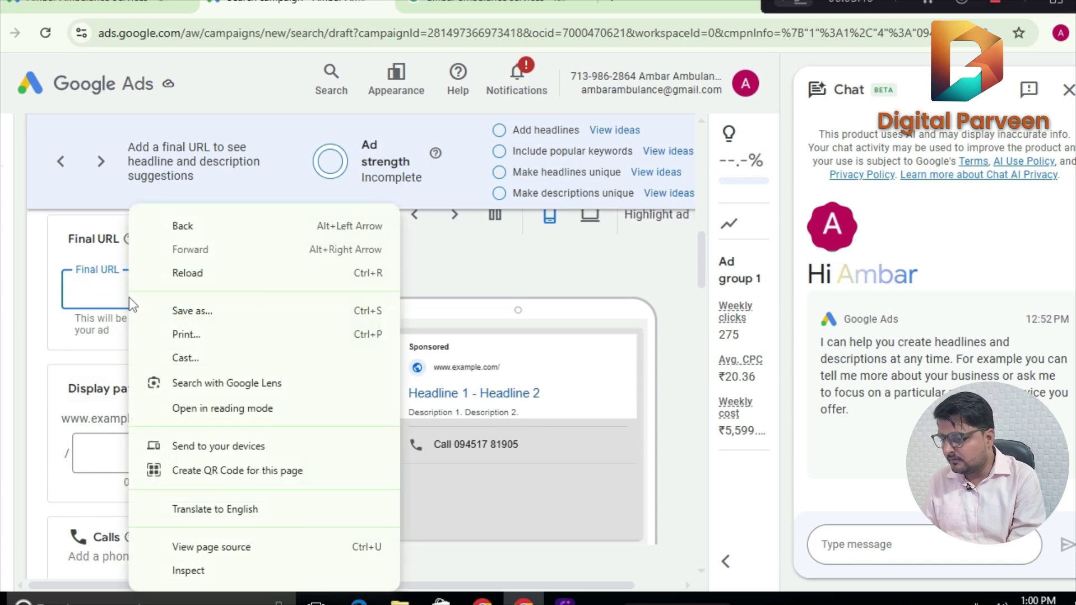
pyautogui.click(78, 290)
pyautogui.rightClick(111, 280)
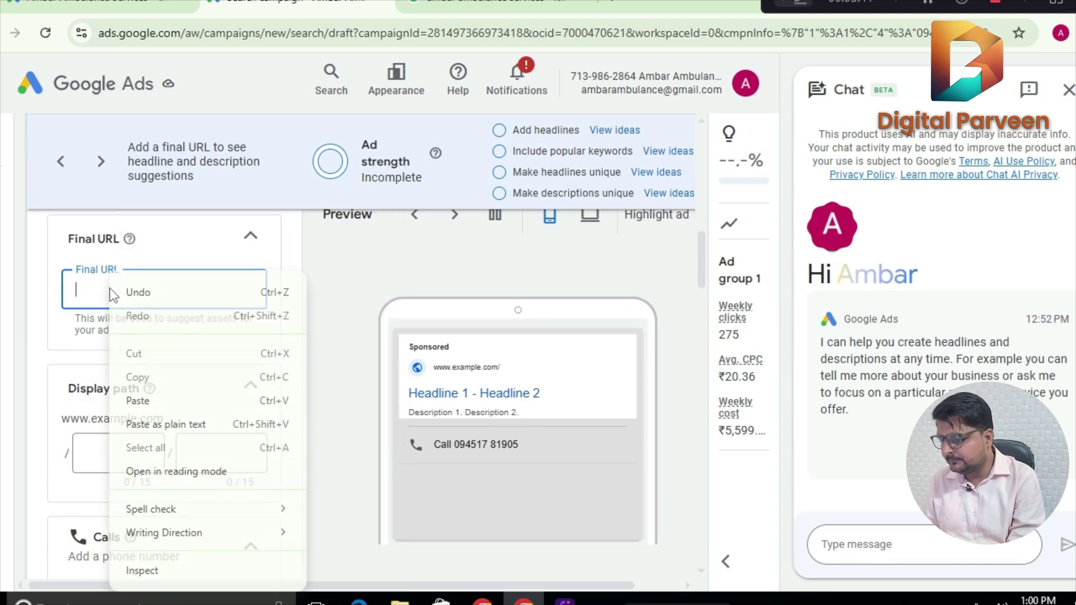
pyautogui.click(143, 401)
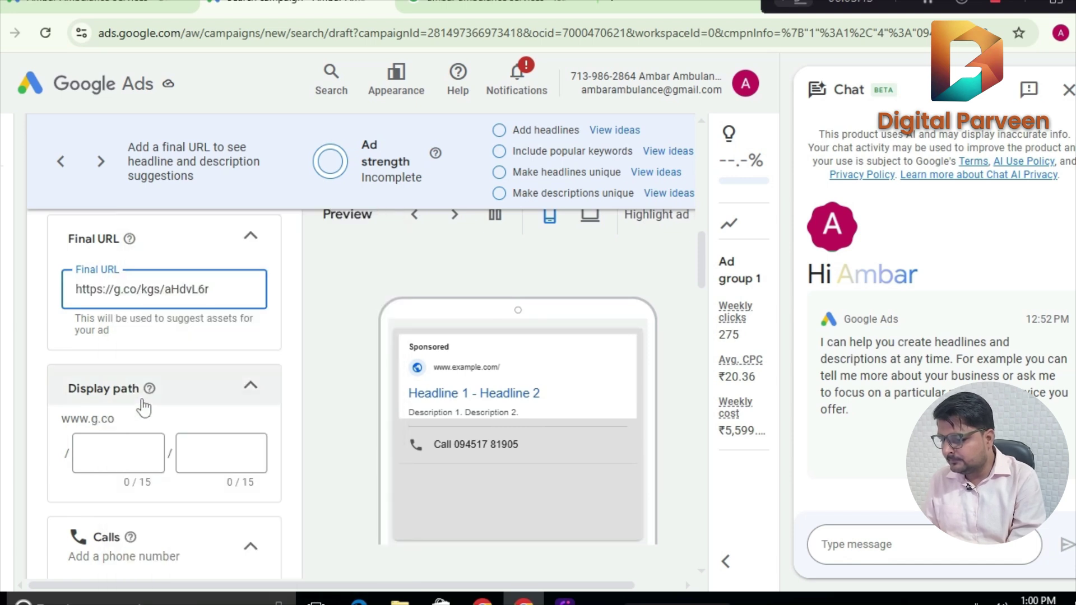
# Set the ad's display path to "ambar" in the first part and "ambulance" in the second.
pyautogui.click(119, 448)
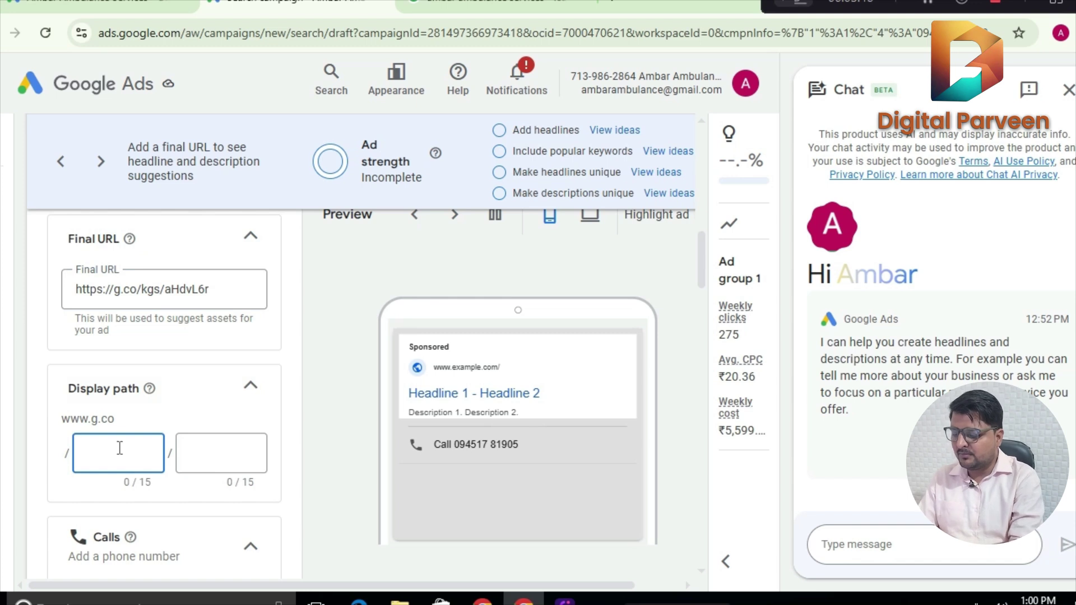
pyautogui.write('ambar')
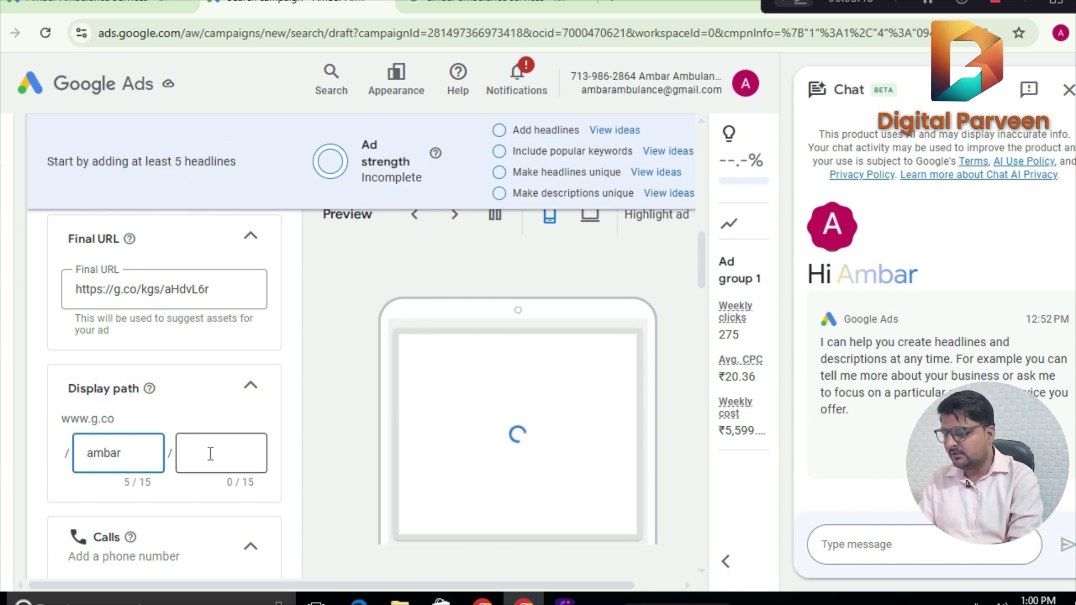
pyautogui.click(210, 454)
pyautogui.write('ambu')
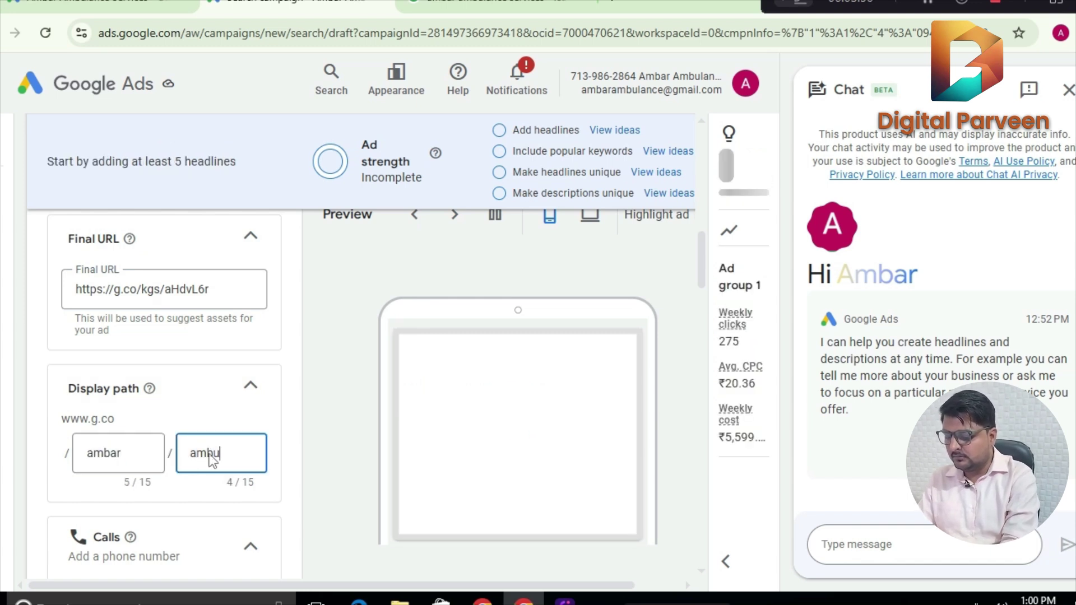
pyautogui.write('lance')
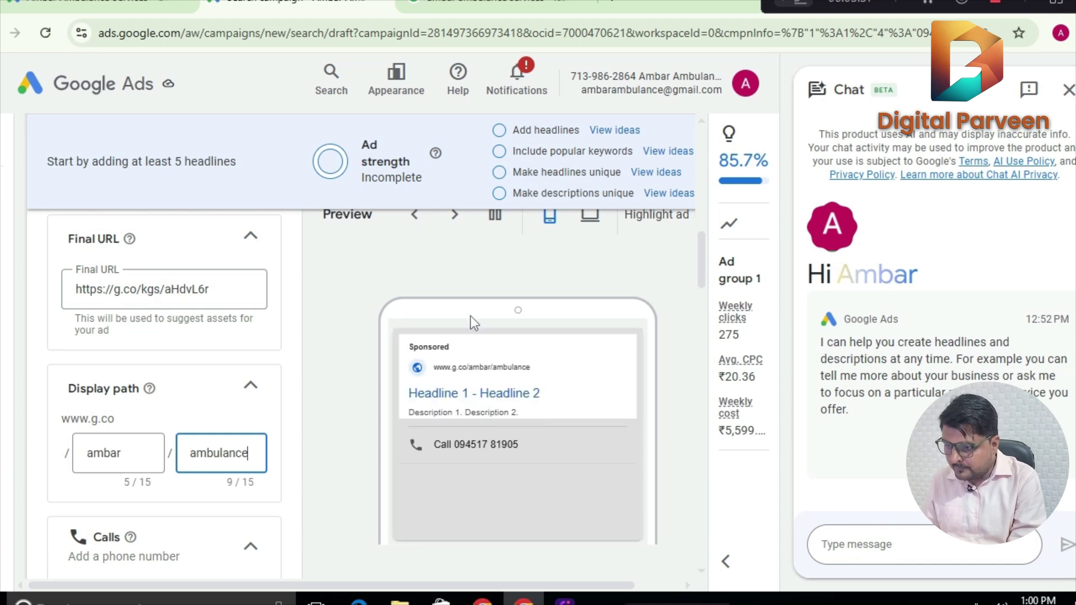
pyautogui.click(303, 399)
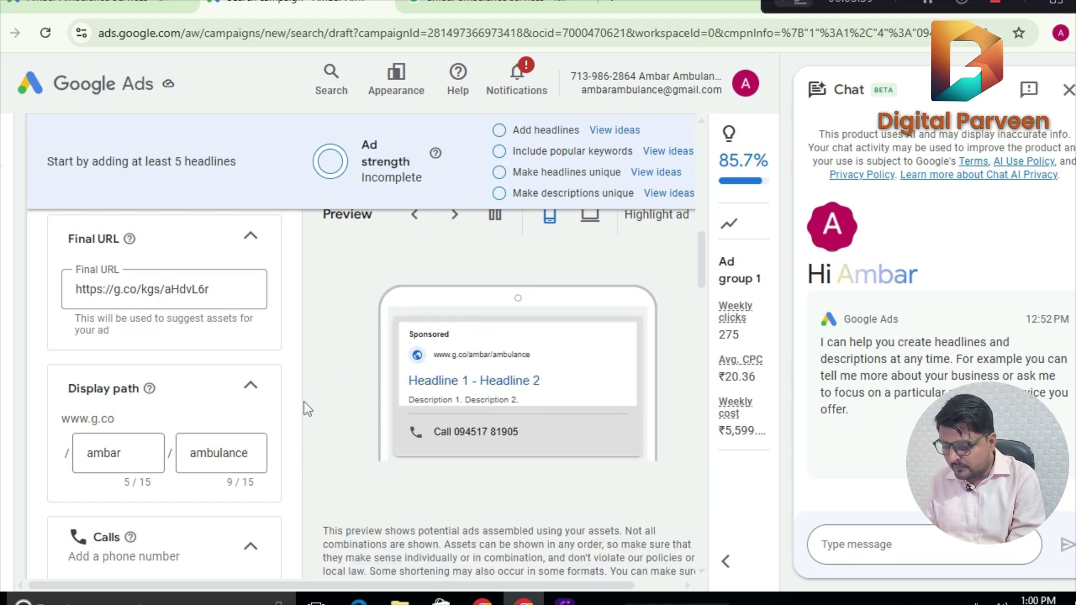
pyautogui.scroll(-2, 303, 401)
pyautogui.scroll(-2, 304, 401)
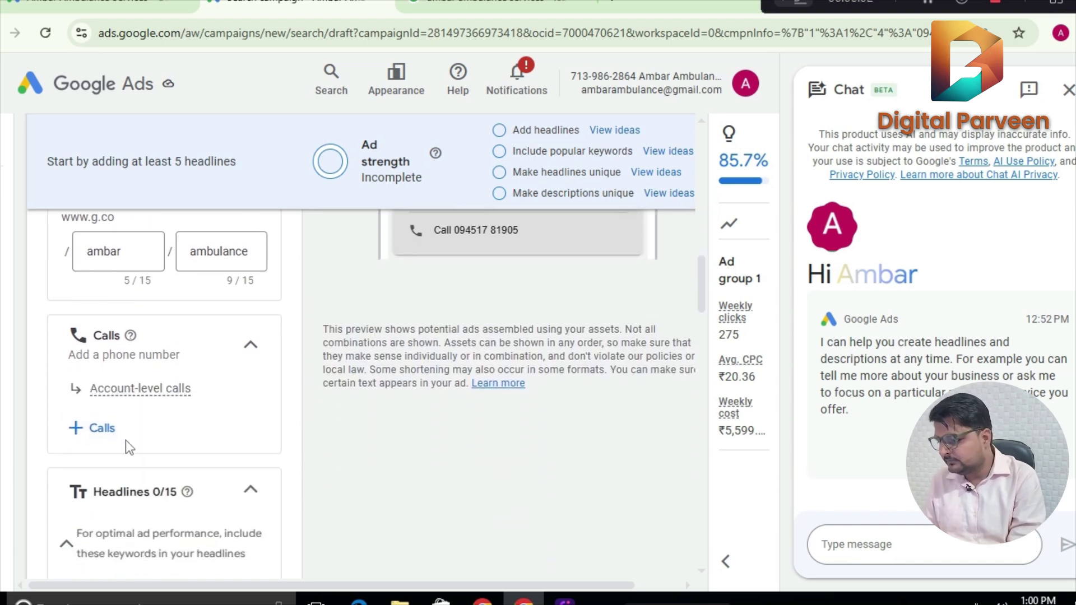
# Add the account's existing phone number to the campaign as a call asset and apply it.
pyautogui.click(110, 429)
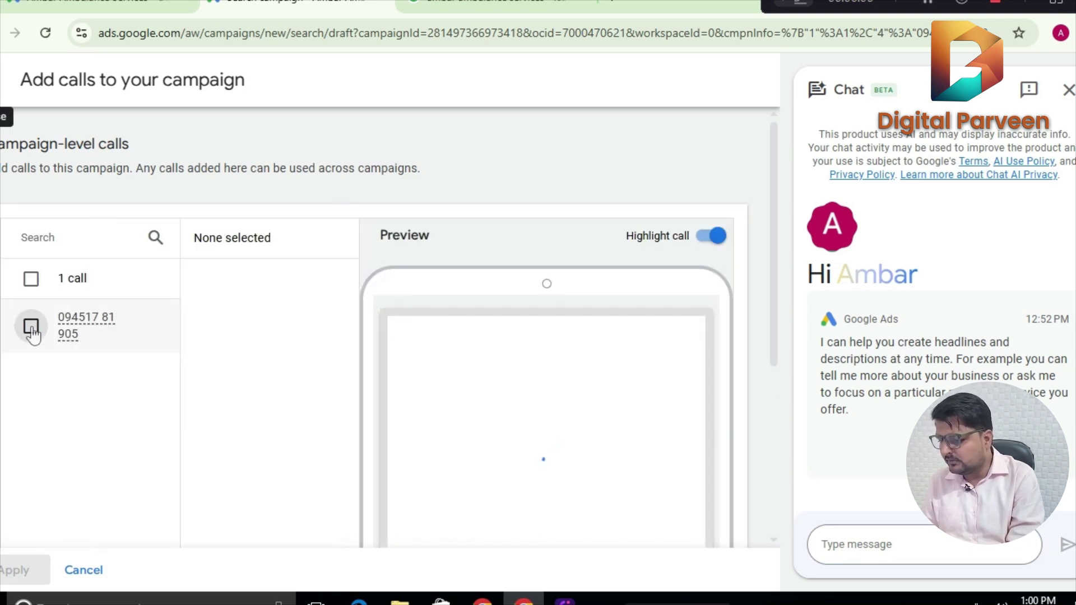
pyautogui.click(32, 327)
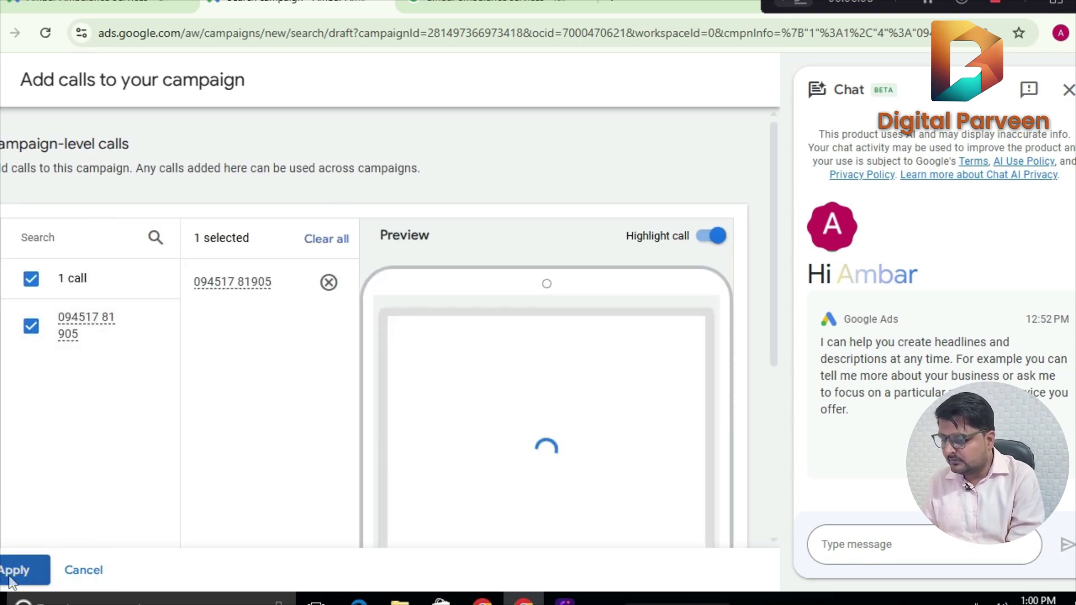
pyautogui.click(9, 579)
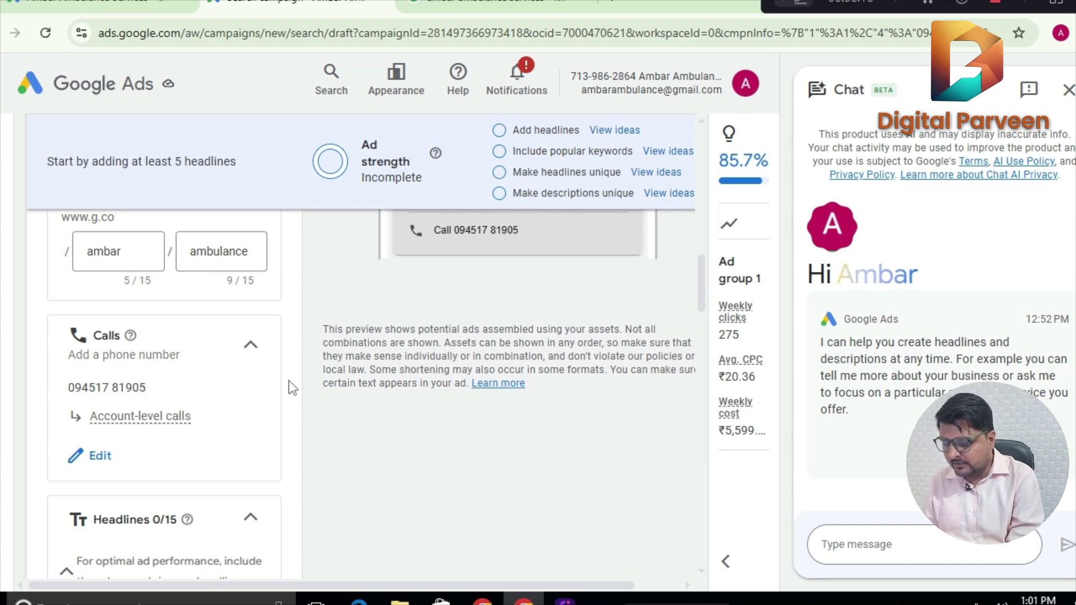
# Copy the headline "24/7 Ambulance in Lucknow" from the existing campaign's Edit assets page in the other browser tab.
pyautogui.scroll(-4, 287, 386)
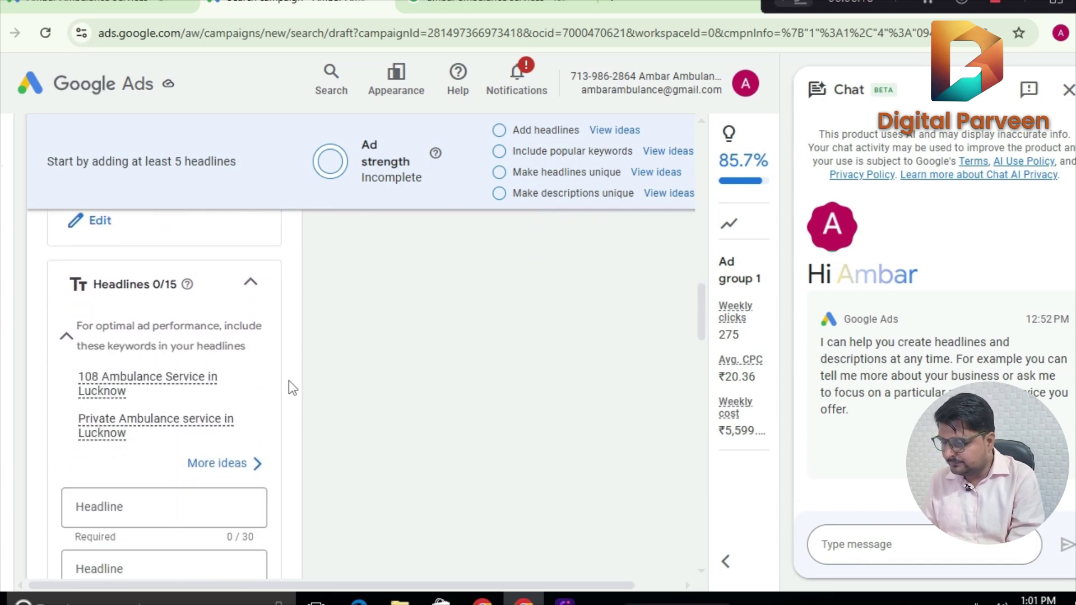
pyautogui.scroll(-2, 291, 386)
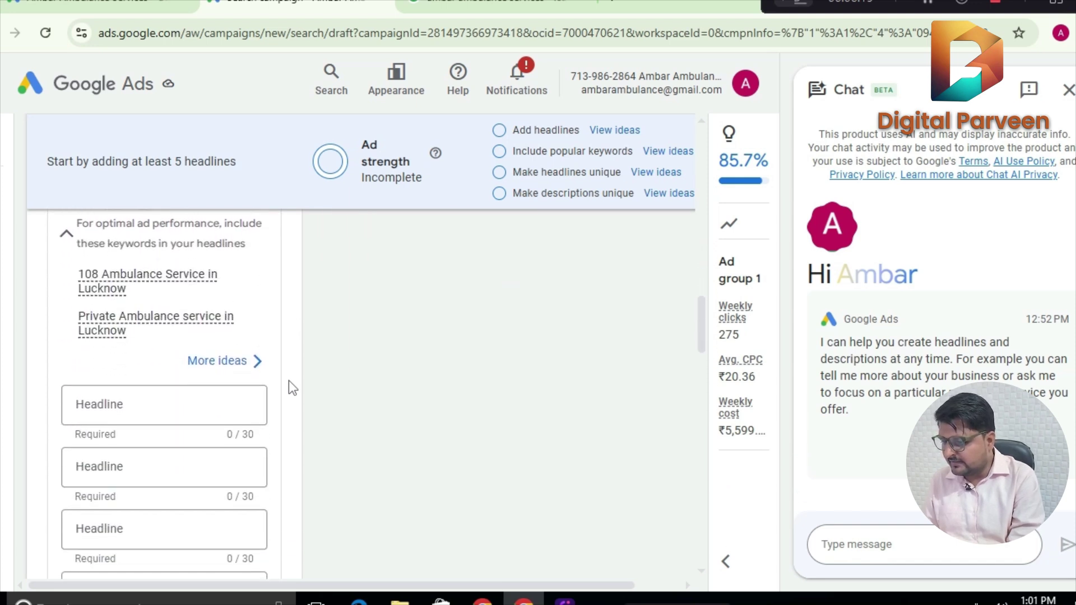
pyautogui.scroll(-1, 288, 387)
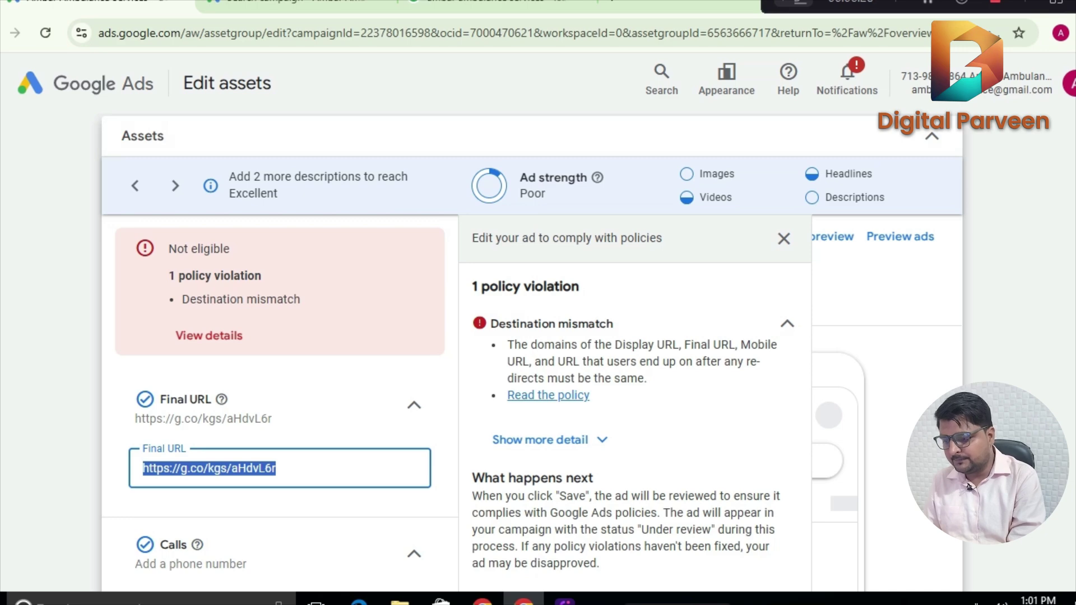
pyautogui.scroll(-8, 280, 353)
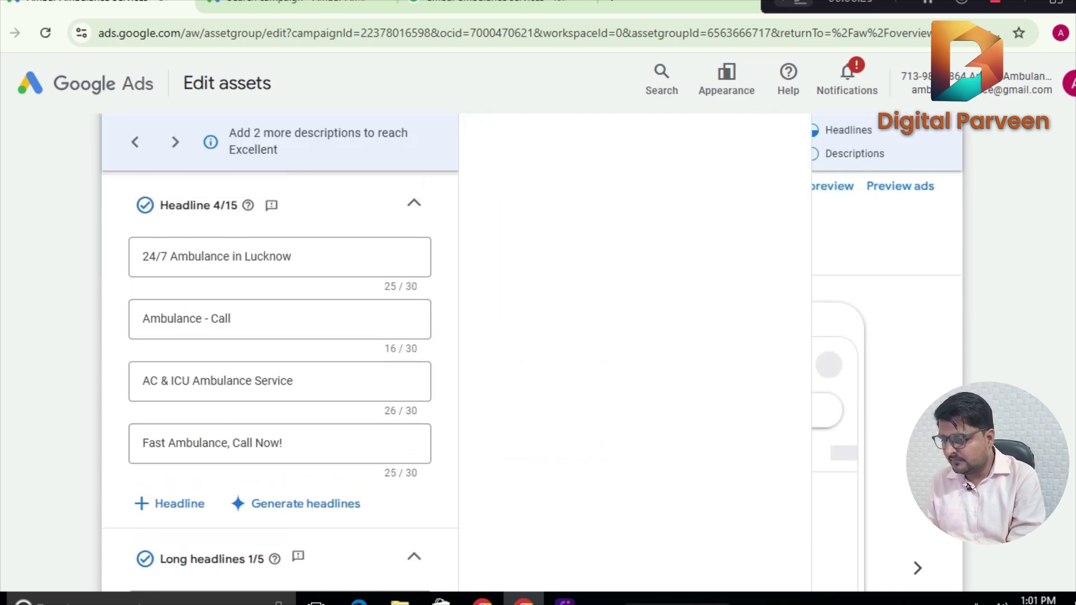
pyautogui.moveTo(305, 259); pyautogui.dragTo(111, 265)
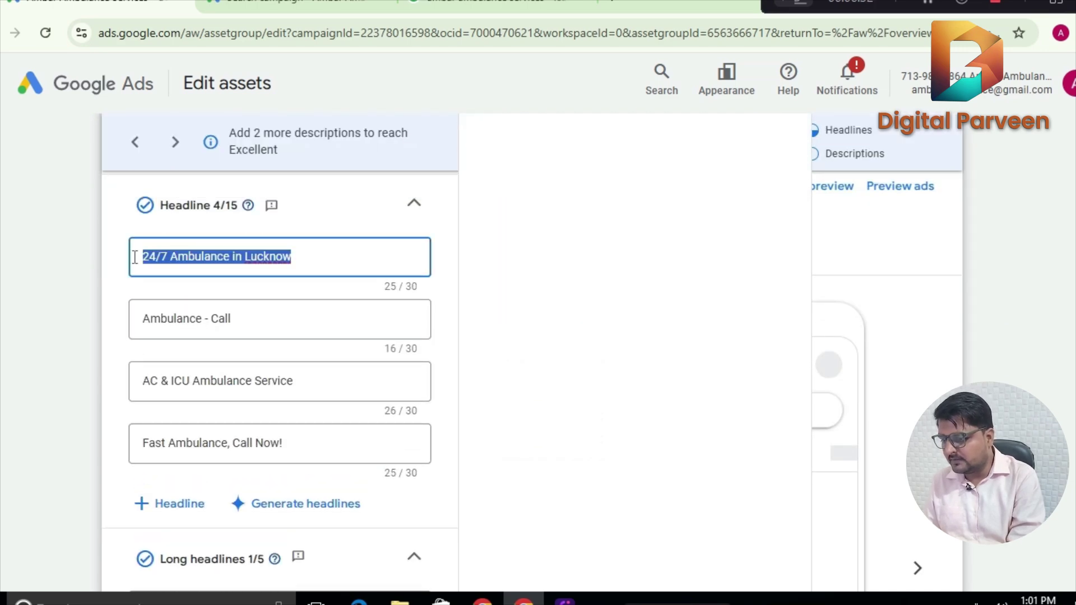
pyautogui.rightClick(181, 259)
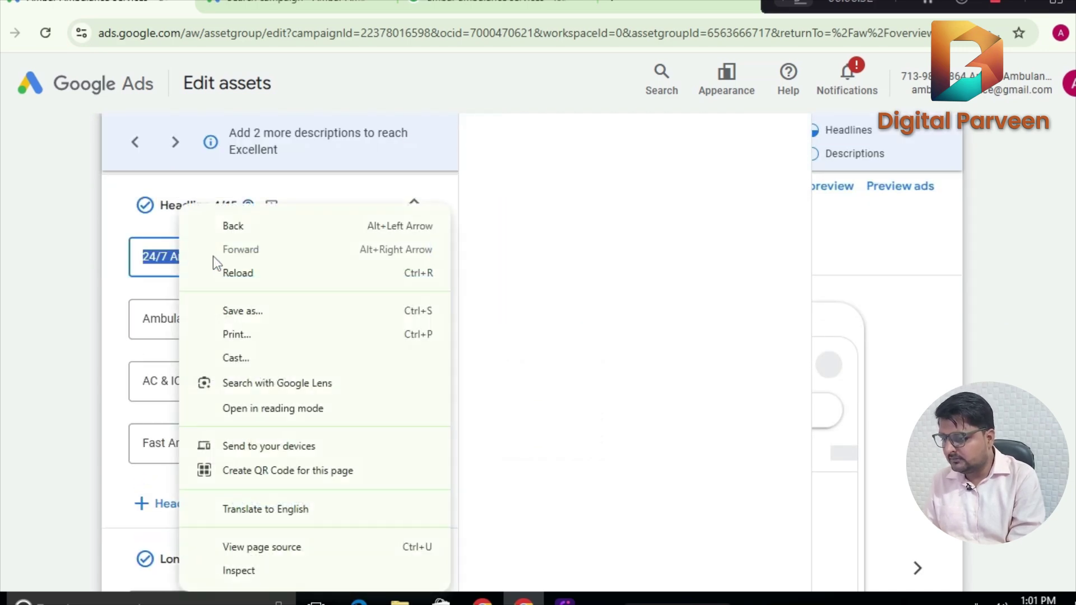
pyautogui.rightClick(163, 257)
pyautogui.click(187, 269)
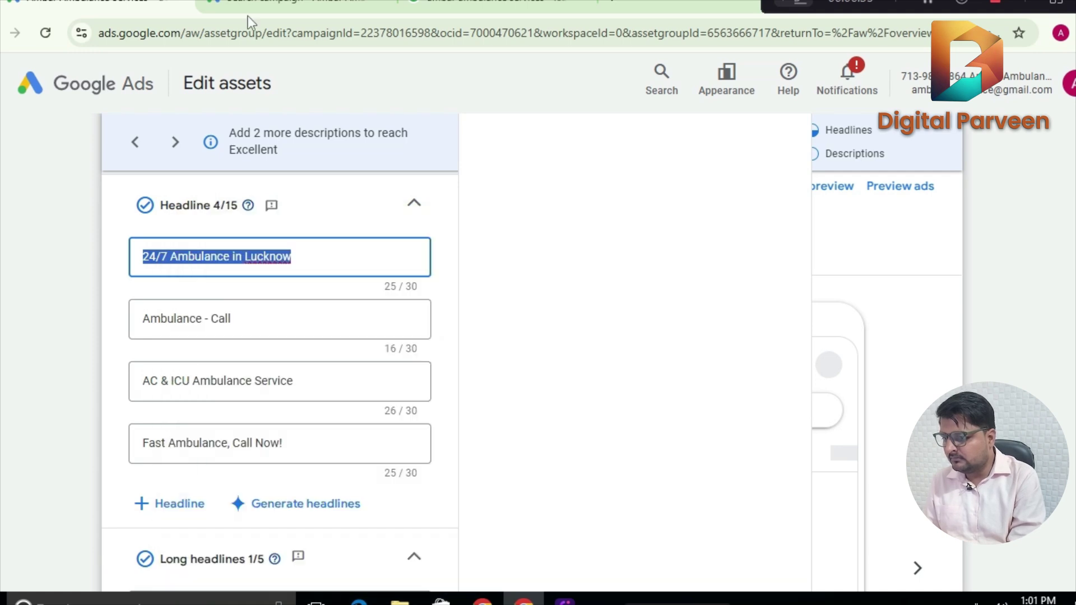
# Return to the search campaign draft and paste "24/7 Ambulance in Lucknow" as the ad's first headline.
pyautogui.click(249, 5)
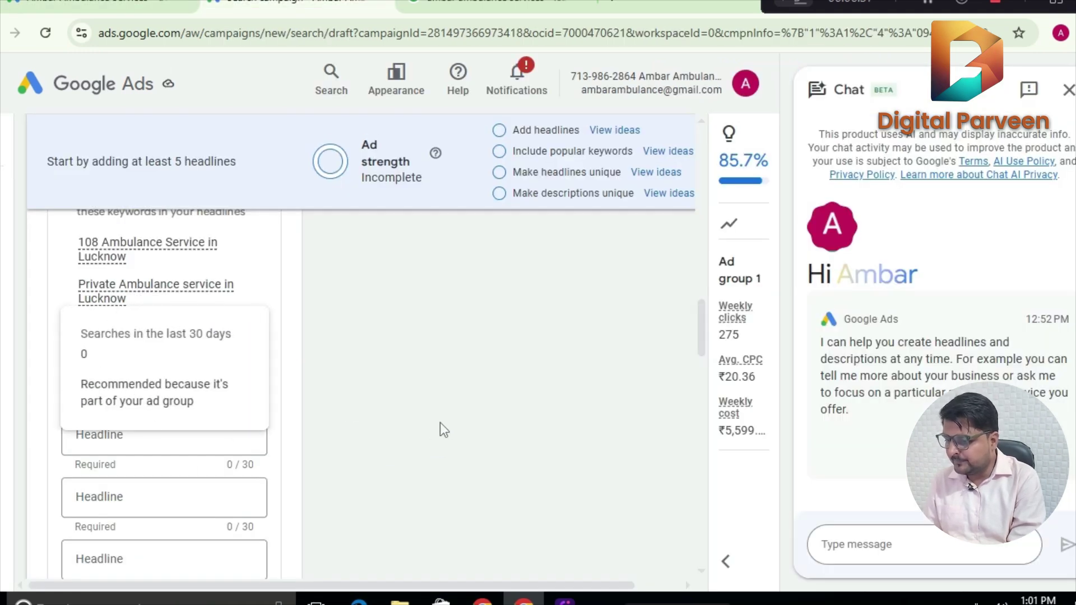
pyautogui.click(404, 354)
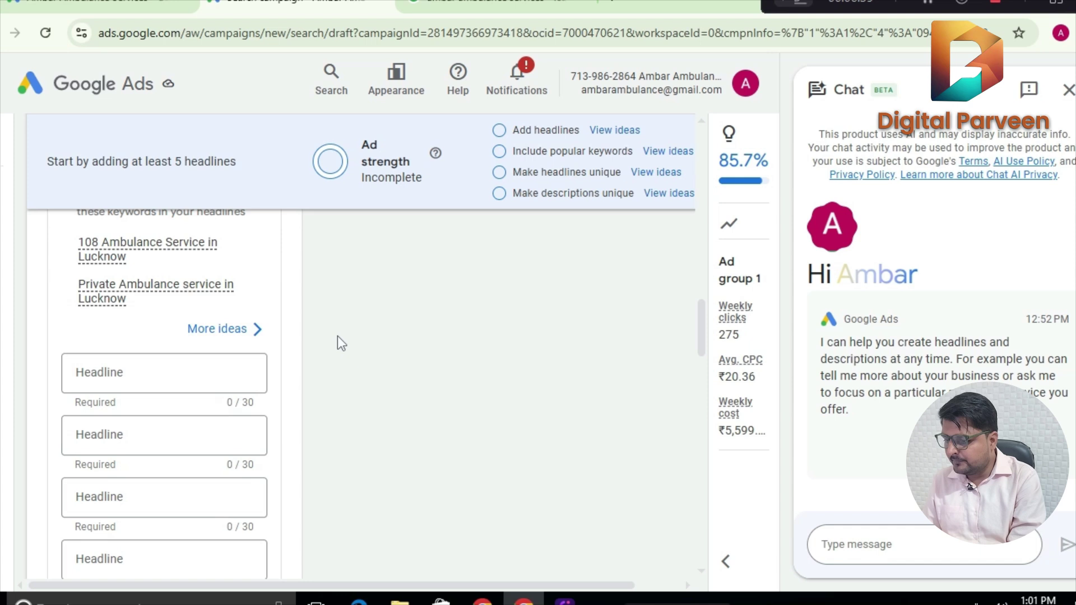
pyautogui.click(161, 371)
pyautogui.hotkey('ctrl', 'v')
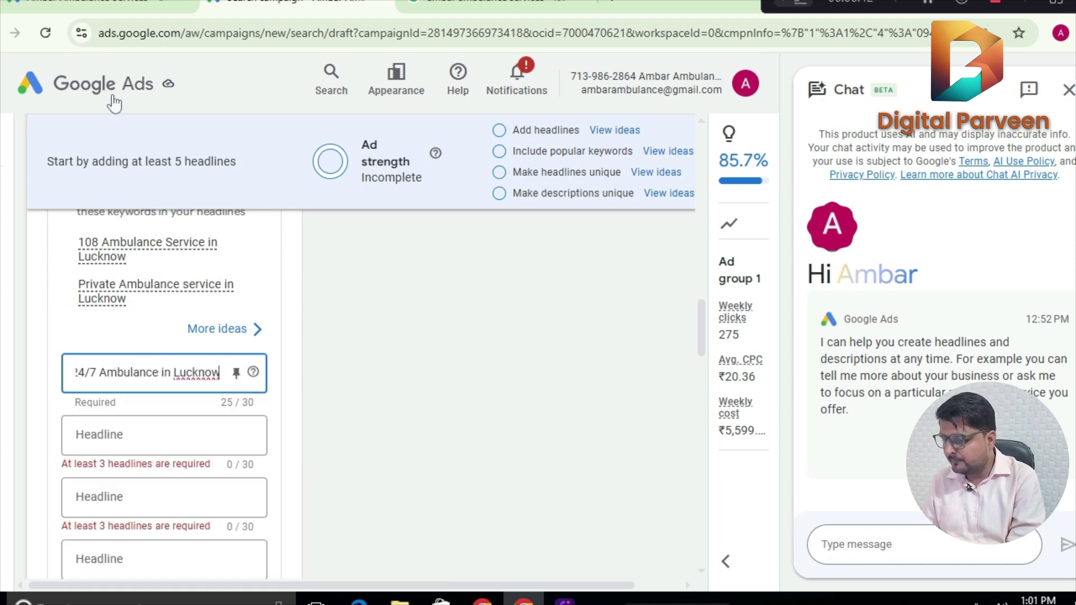
# Copy "AC & ICU Ambulance Service" from the existing campaign's headlines into the draft ad's second headline.
pyautogui.click(129, 3)
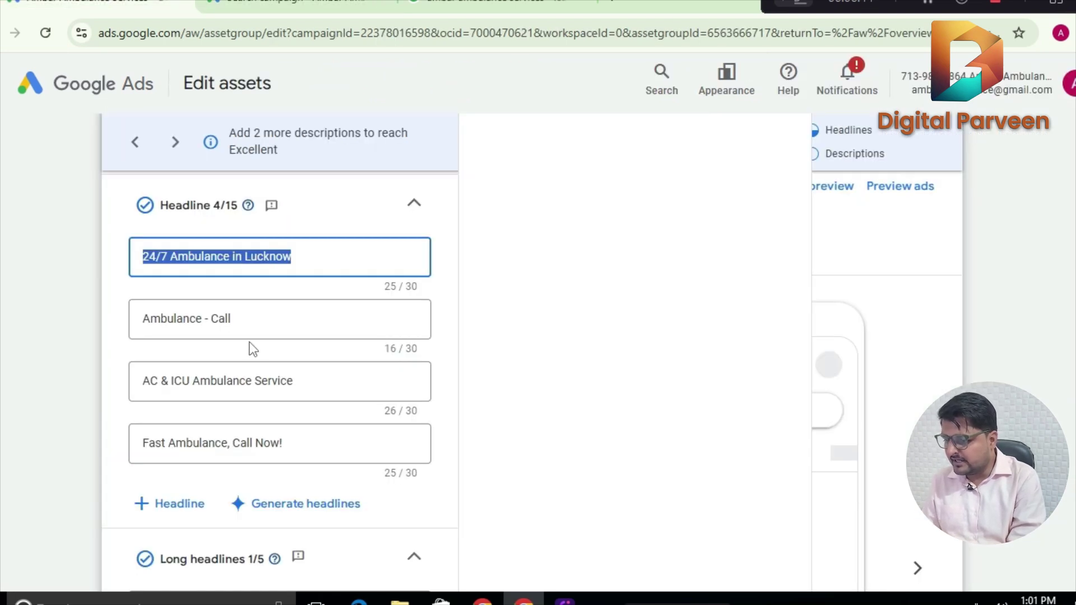
pyautogui.moveTo(300, 380); pyautogui.dragTo(88, 384)
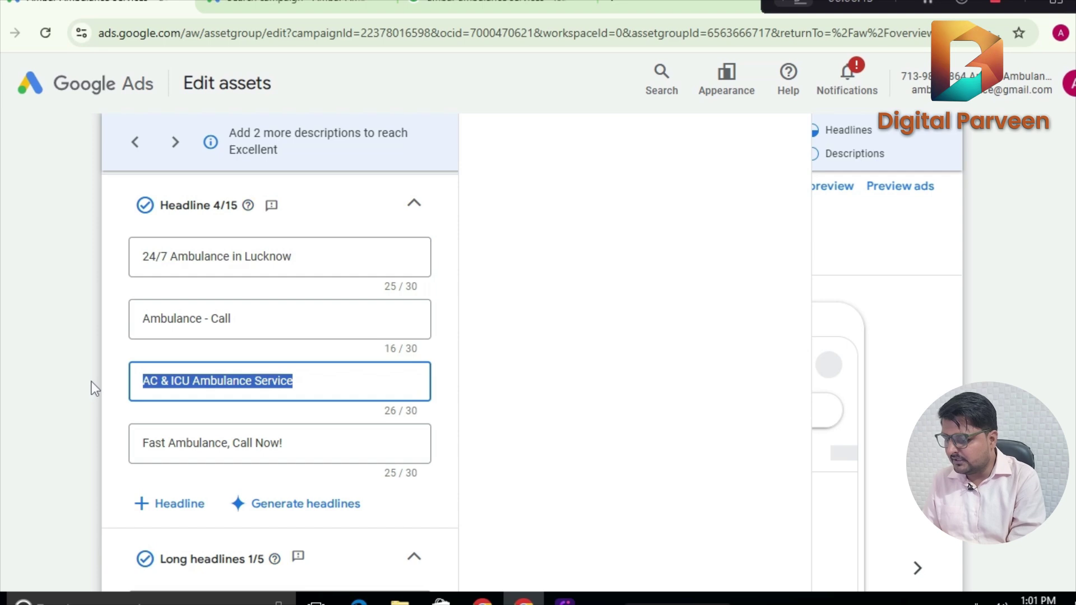
pyautogui.click(281, 5)
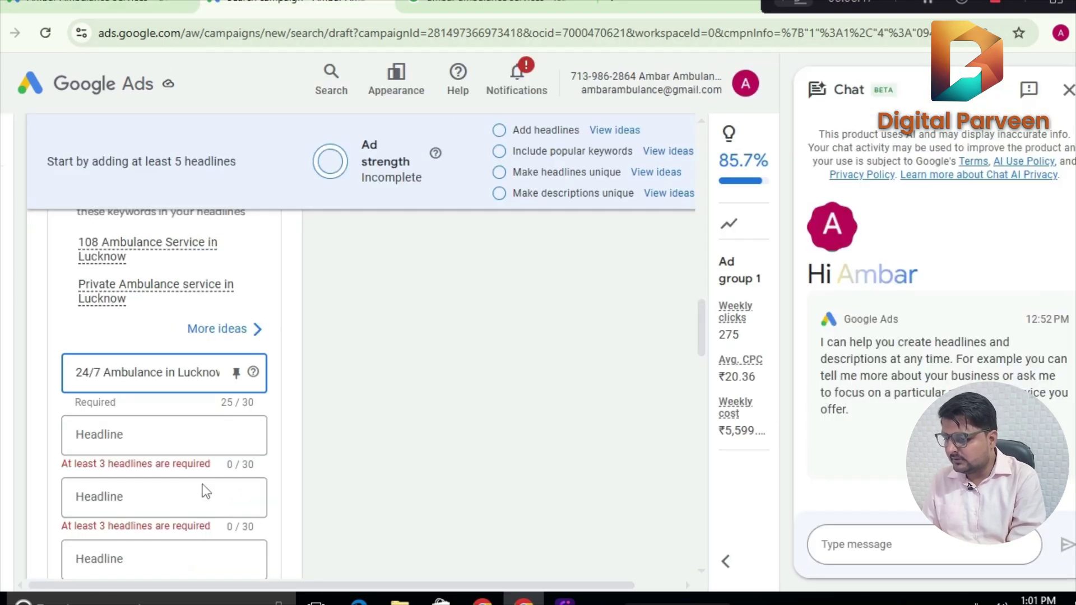
pyautogui.click(163, 435)
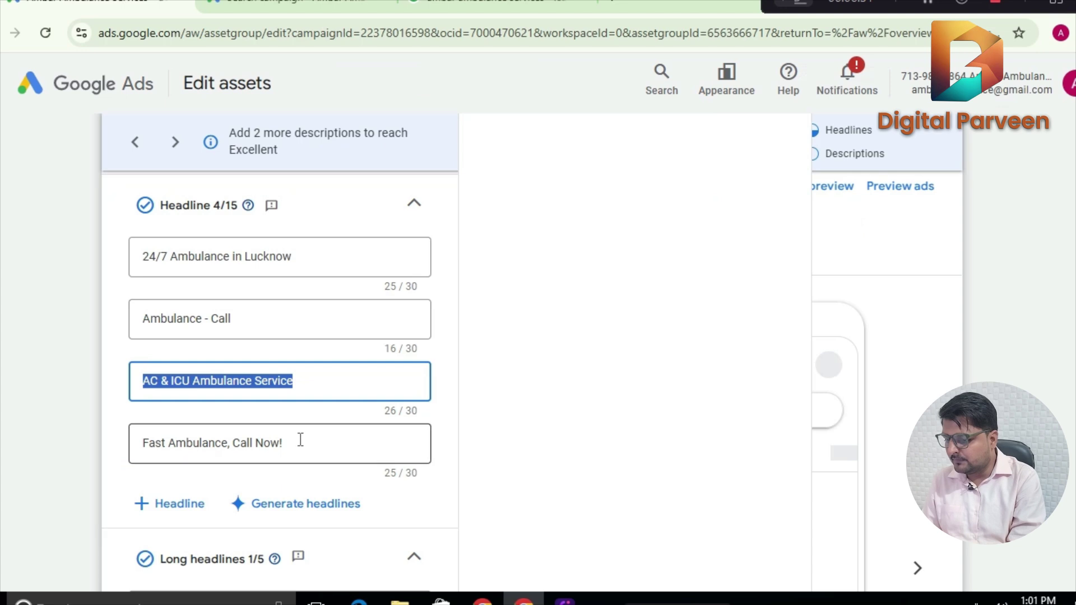
# Copy "Fast Ambulance, Call Now!" from the existing campaign's headlines into the draft ad's third headline.
pyautogui.moveTo(301, 442); pyautogui.dragTo(140, 445)
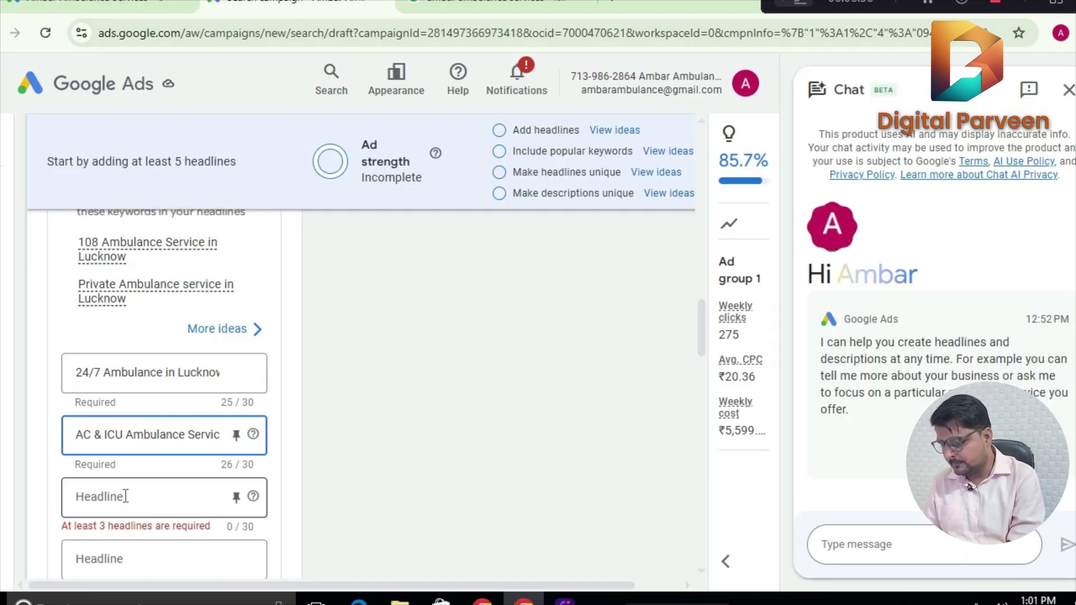
pyautogui.click(125, 496)
pyautogui.hotkey('ctrl', 'v')
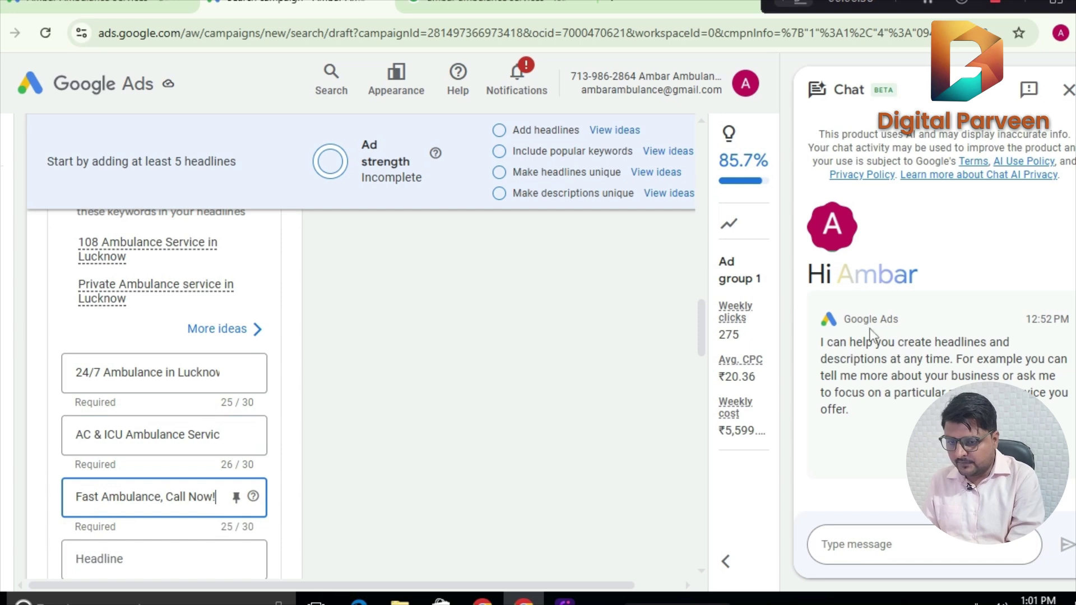
pyautogui.click(331, 440)
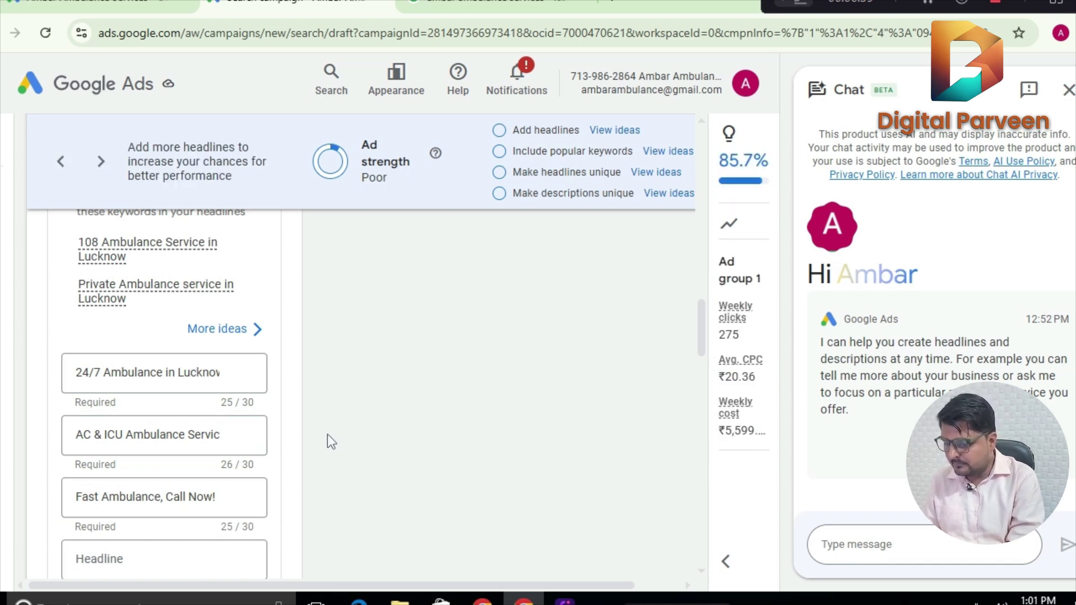
# Copy the description "24/7 Emergency Ambulance in Lucknow." from the existing campaign's Edit assets page.
pyautogui.scroll(-5, 327, 434)
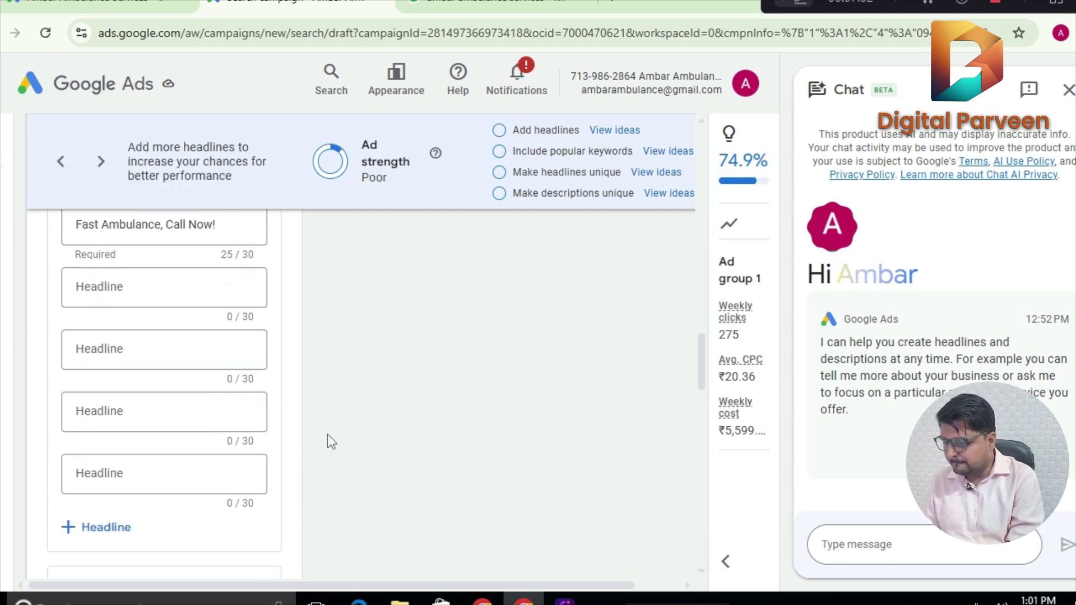
pyautogui.scroll(-5, 327, 435)
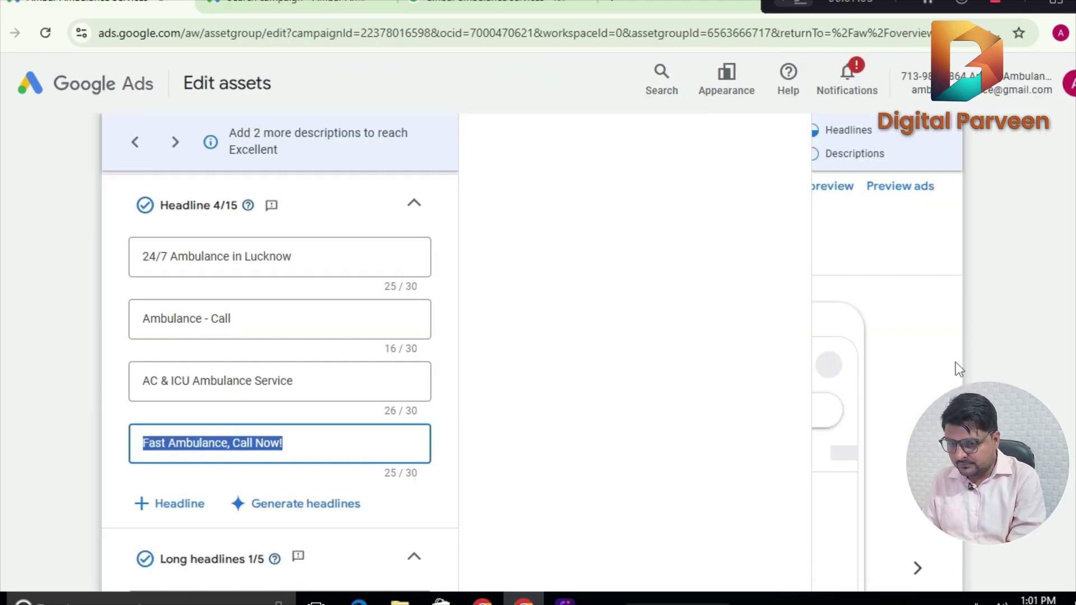
pyautogui.scroll(-5, 280, 381)
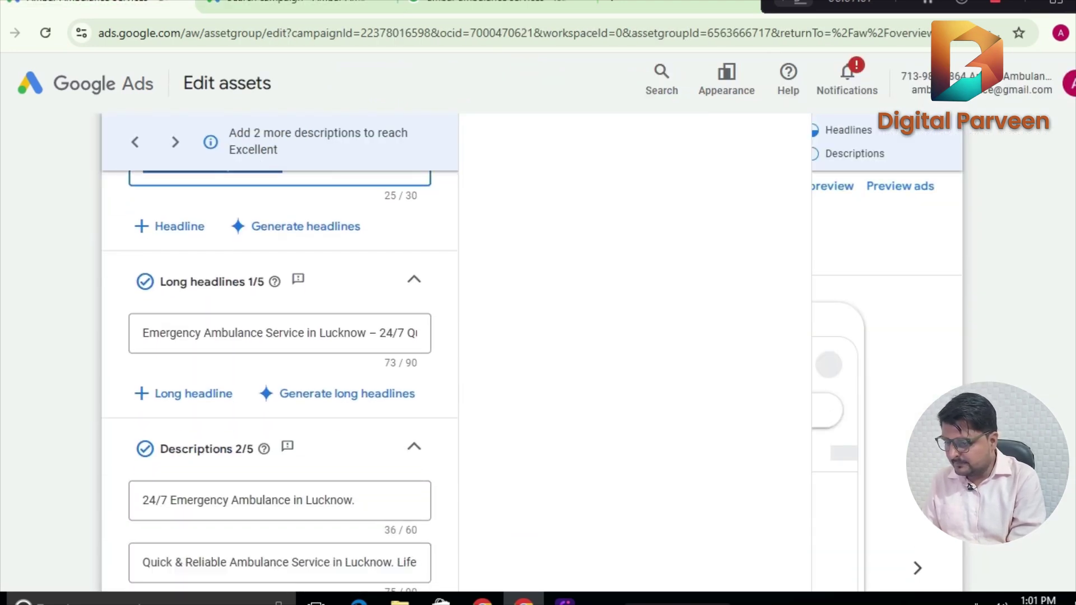
pyautogui.scroll(-2, 370, 353)
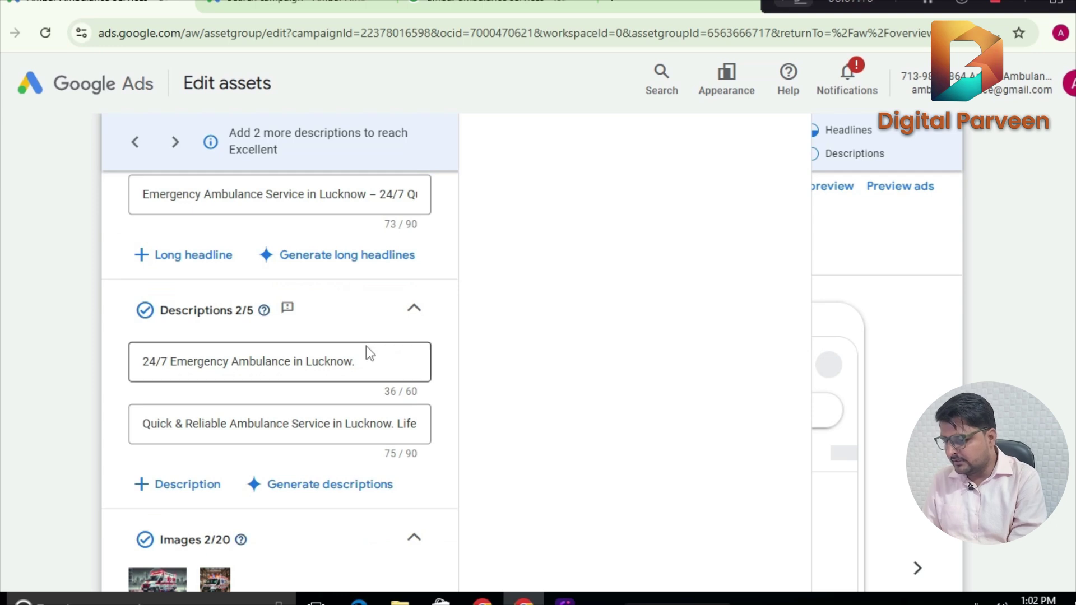
pyautogui.moveTo(370, 363); pyautogui.dragTo(106, 379)
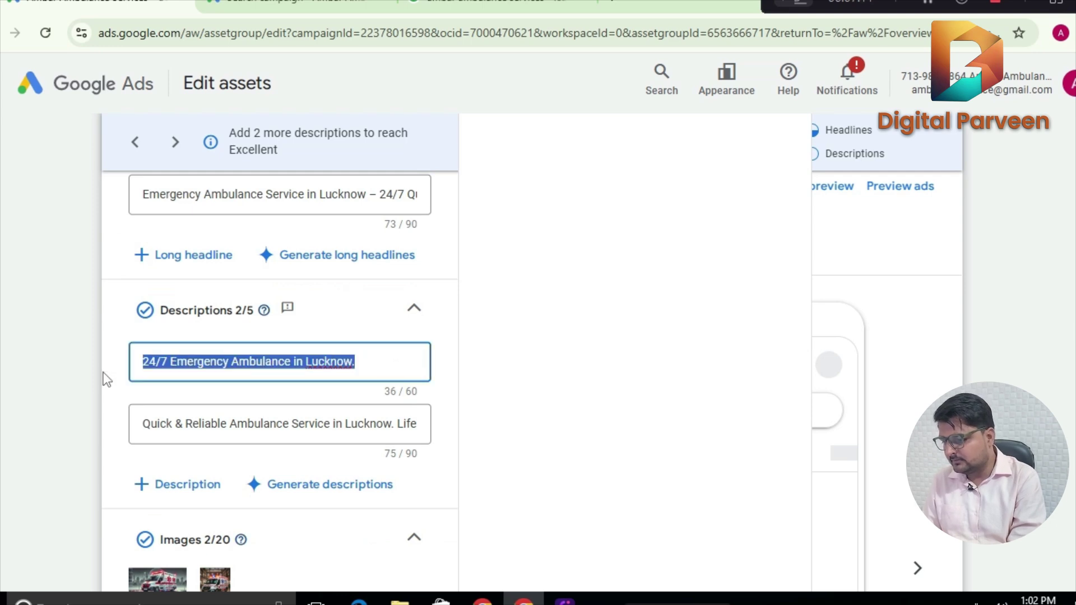
pyautogui.rightClick(173, 352)
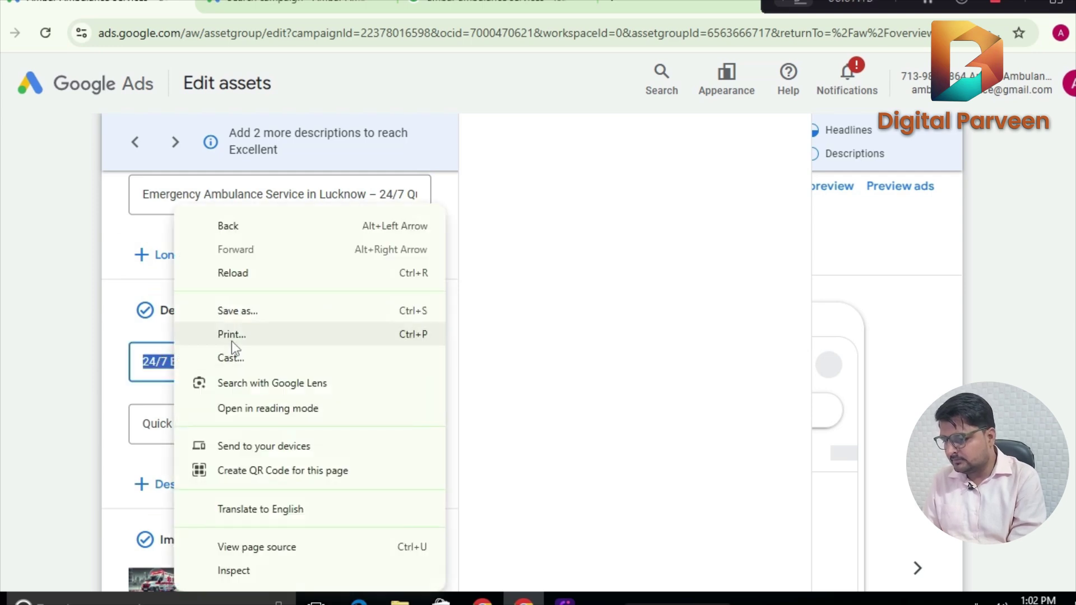
pyautogui.rightClick(165, 364)
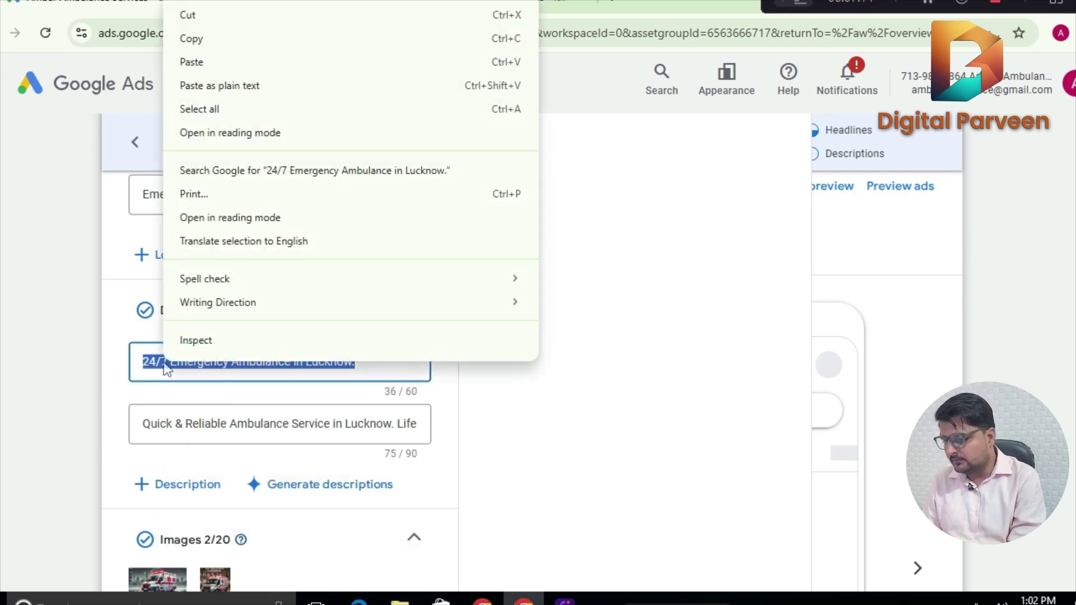
pyautogui.click(201, 40)
# Return to the search campaign draft and paste "24/7 Emergency Ambulance in Lucknow." as the ad's first description.
pyautogui.click(305, 2)
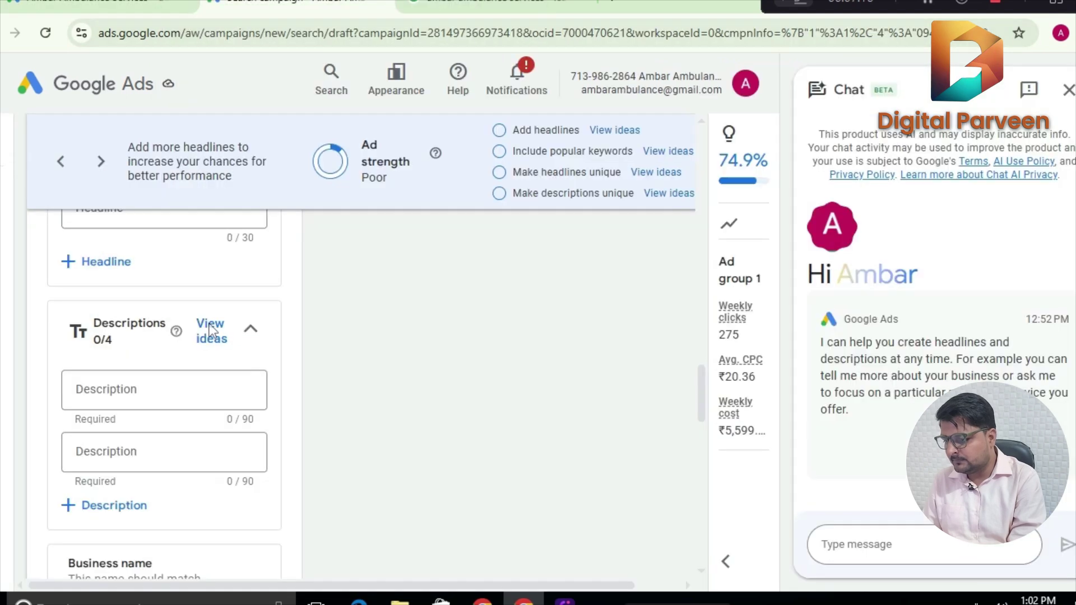
pyautogui.click(117, 387)
pyautogui.hotkey('ctrl', 'v')
# Copy "Quick & Reliable Ambulance Service in Lucknow. Life Support Available 24/7." from the existing campaign into the draft ad's second description.
pyautogui.click(95, 2)
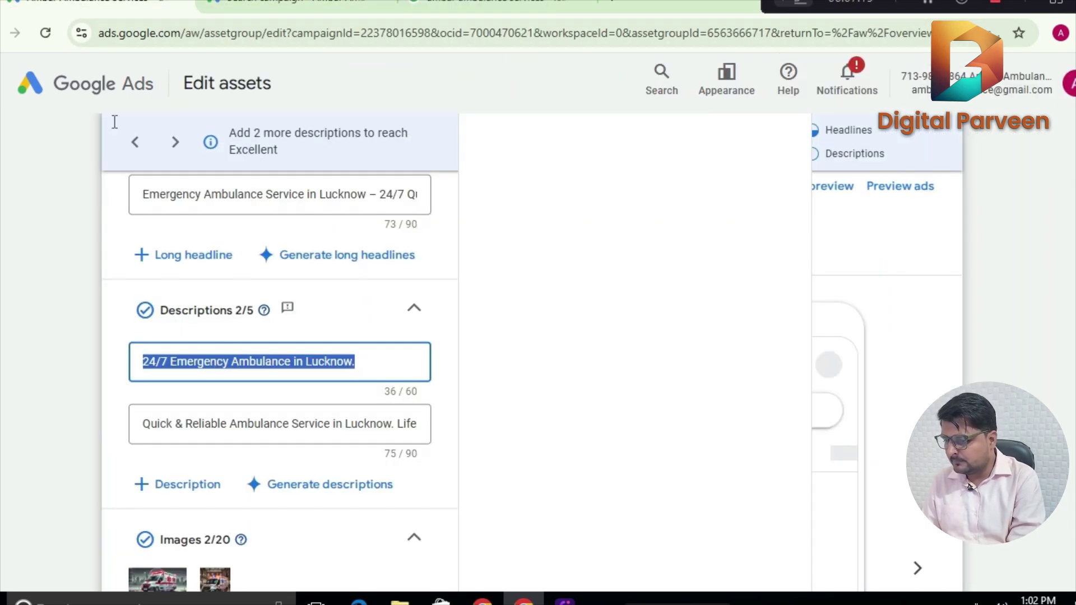
pyautogui.moveTo(146, 421); pyautogui.dragTo(430, 440)
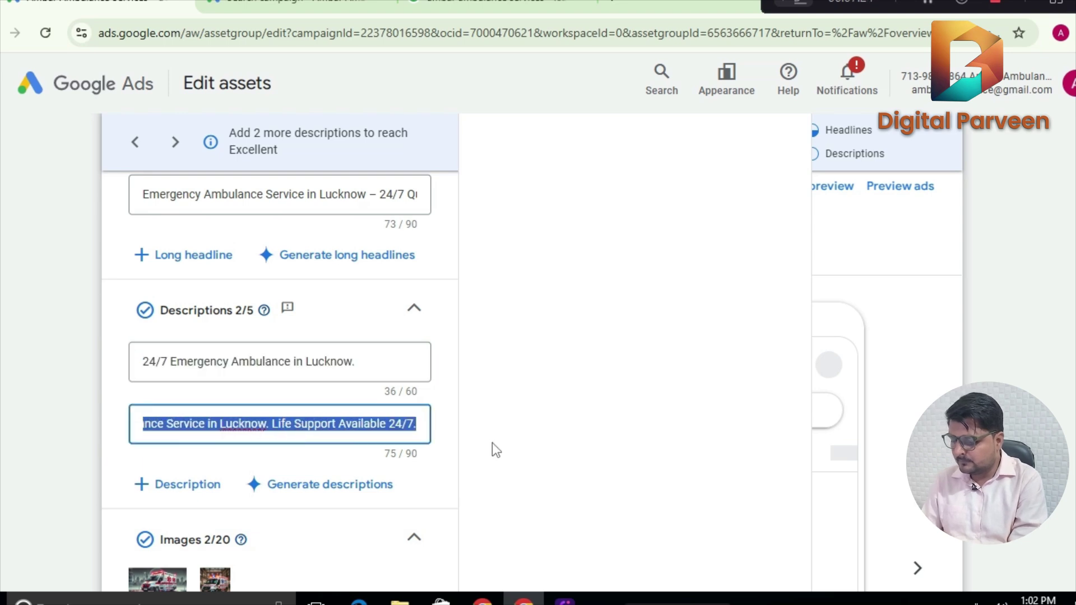
pyautogui.click(283, 4)
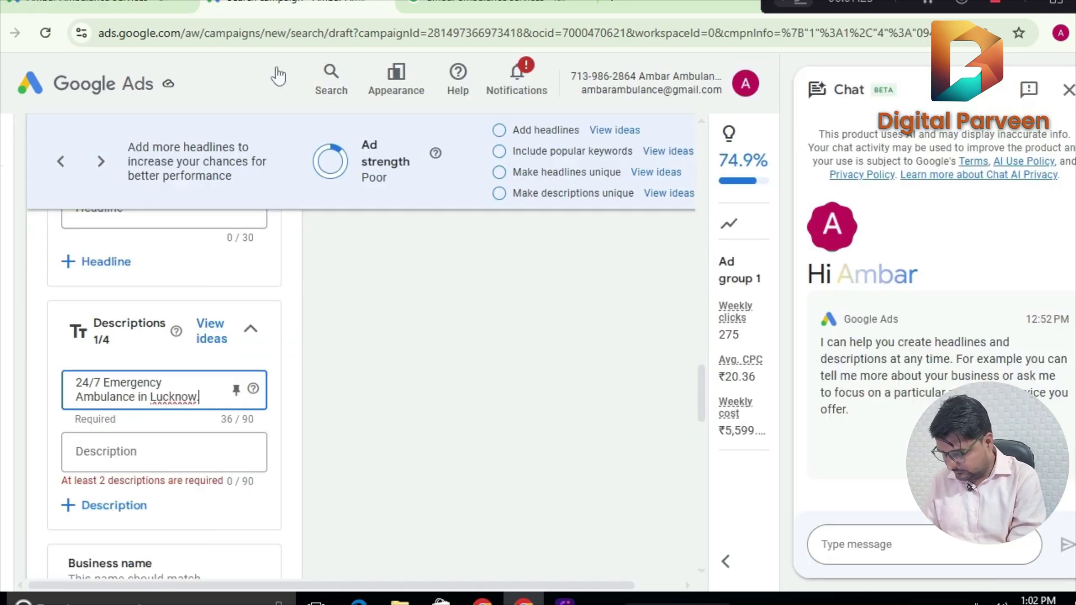
pyautogui.click(164, 449)
pyautogui.hotkey('ctrl', 'v')
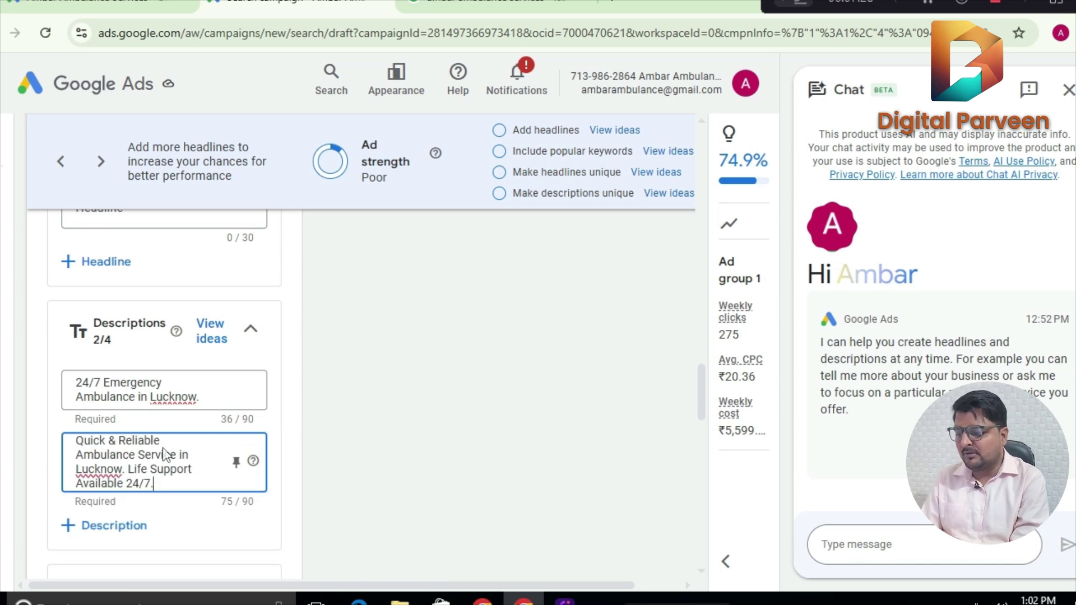
pyautogui.click(55, 363)
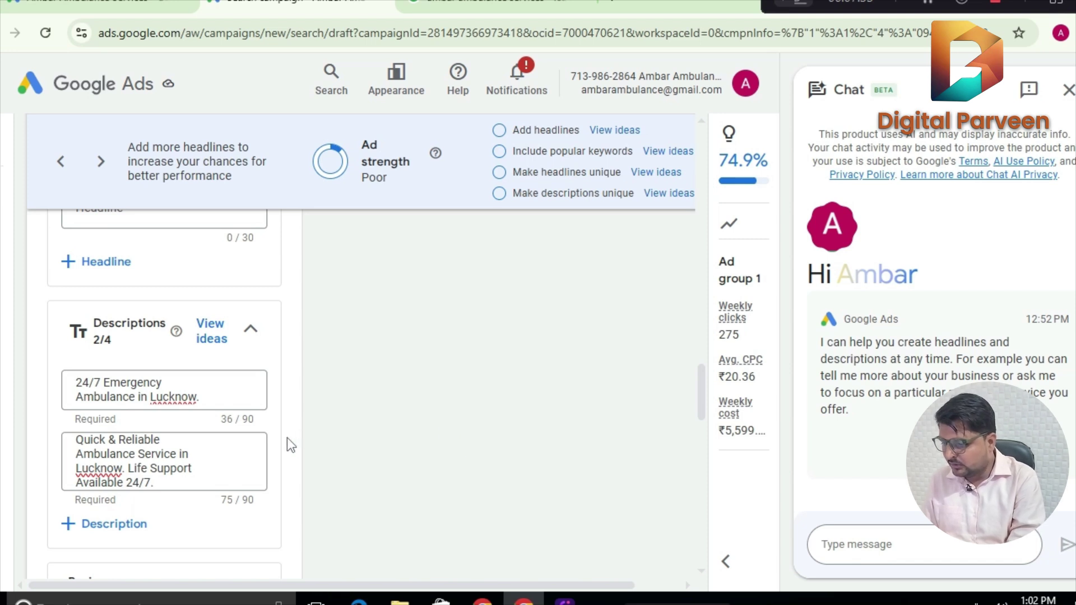
# Add the lklk.jpg image from the asset library as the ad's business logo.
pyautogui.scroll(-4, 287, 438)
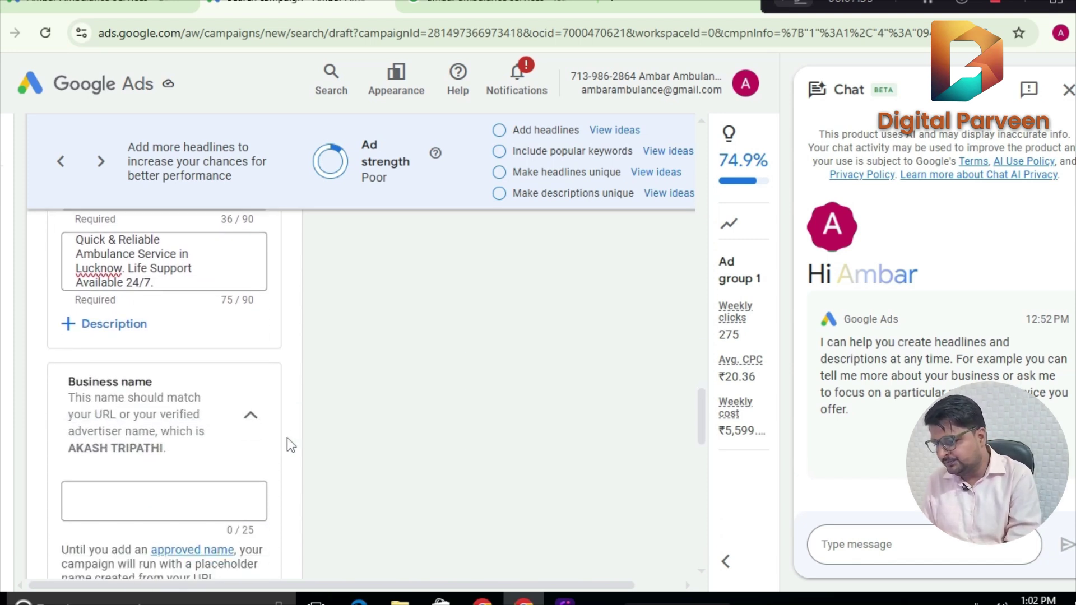
pyautogui.scroll(-1, 287, 439)
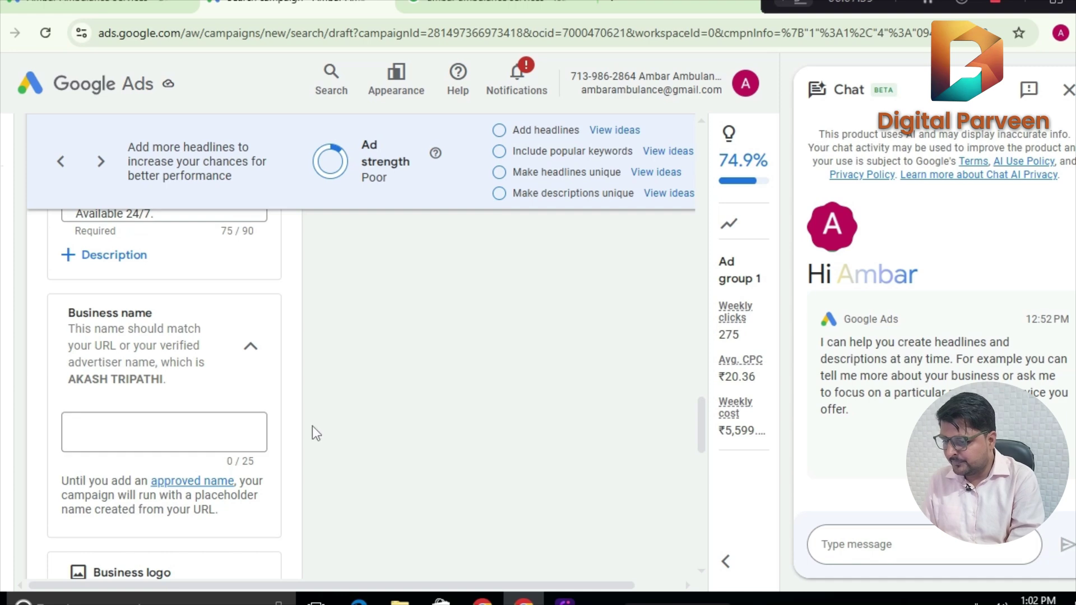
pyautogui.scroll(-4, 314, 425)
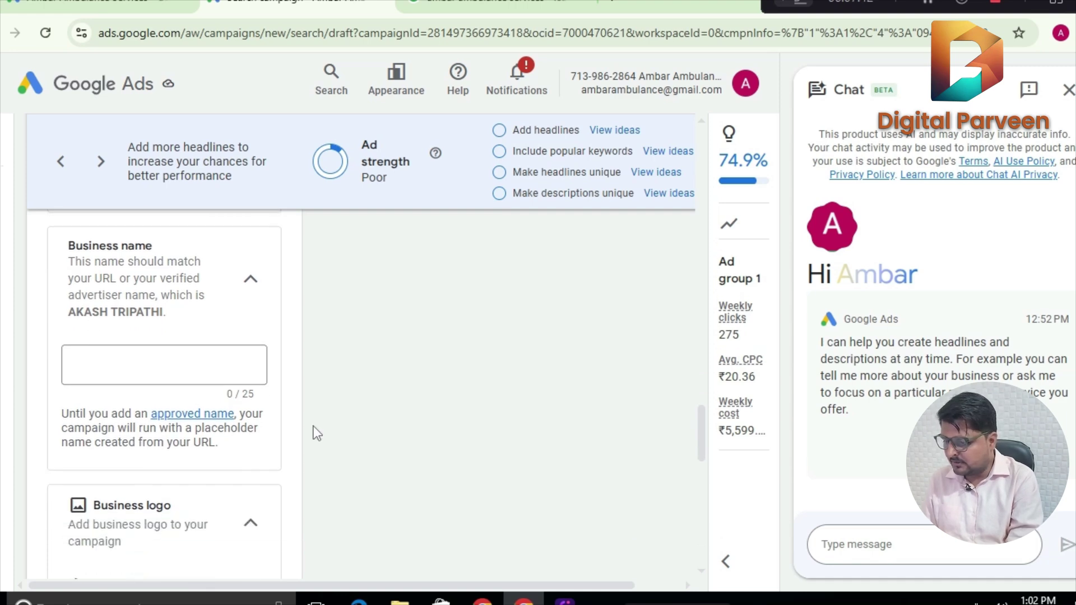
pyautogui.scroll(-1, 314, 426)
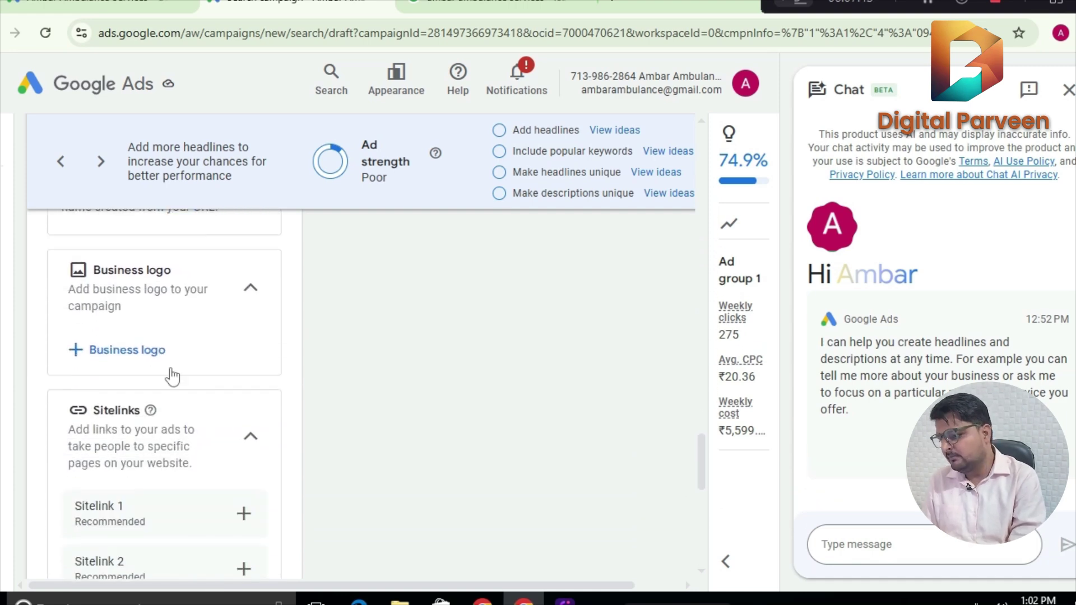
pyautogui.click(144, 351)
pyautogui.click(168, 345)
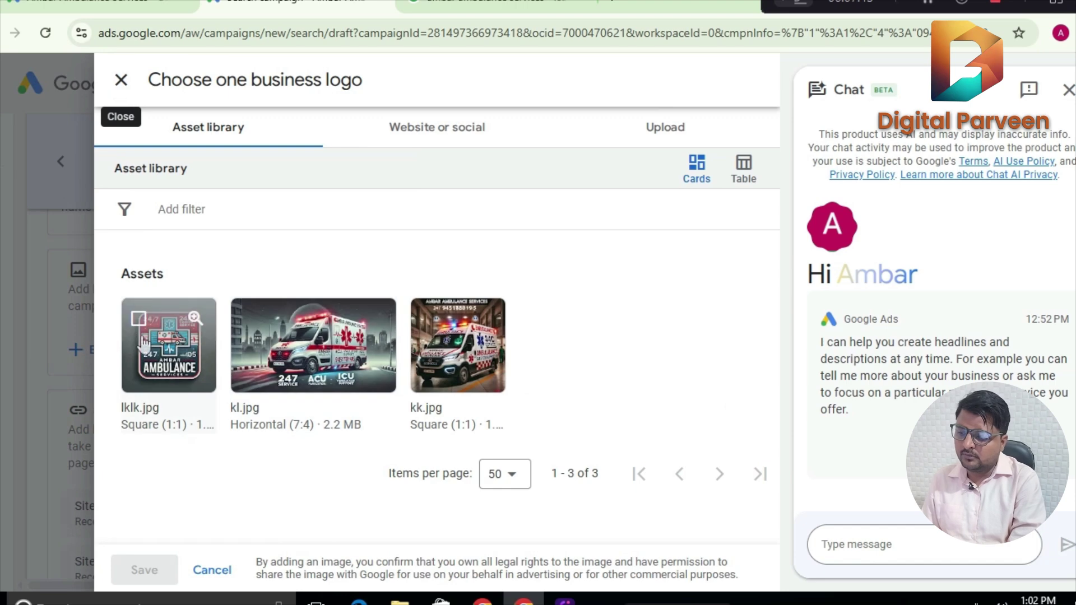
pyautogui.click(137, 571)
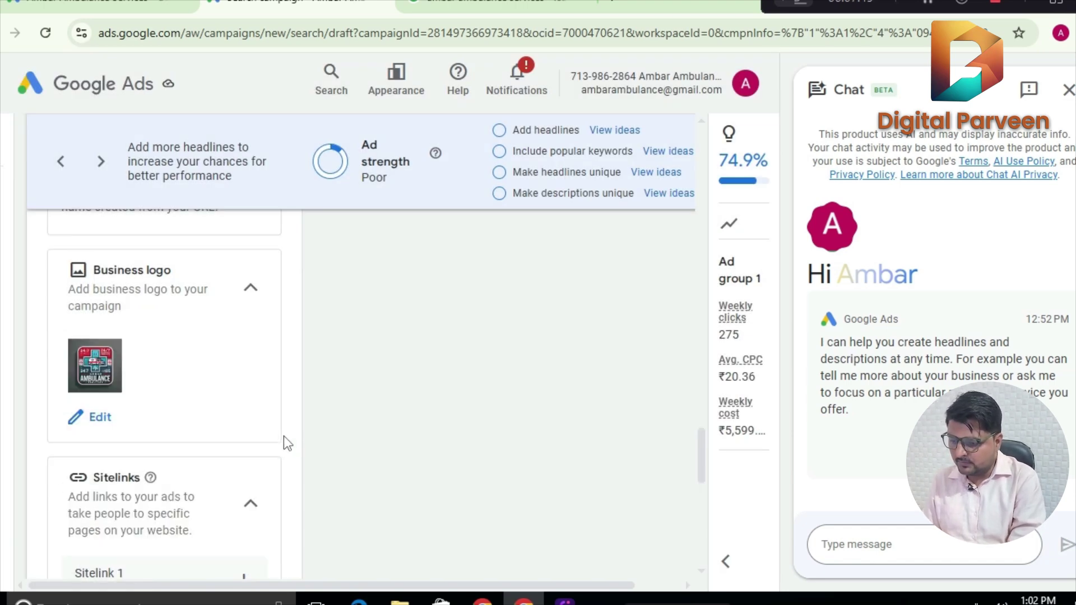
# Expand the additional asset types below the callouts and finish the ad without adding any of them.
pyautogui.scroll(-5, 283, 436)
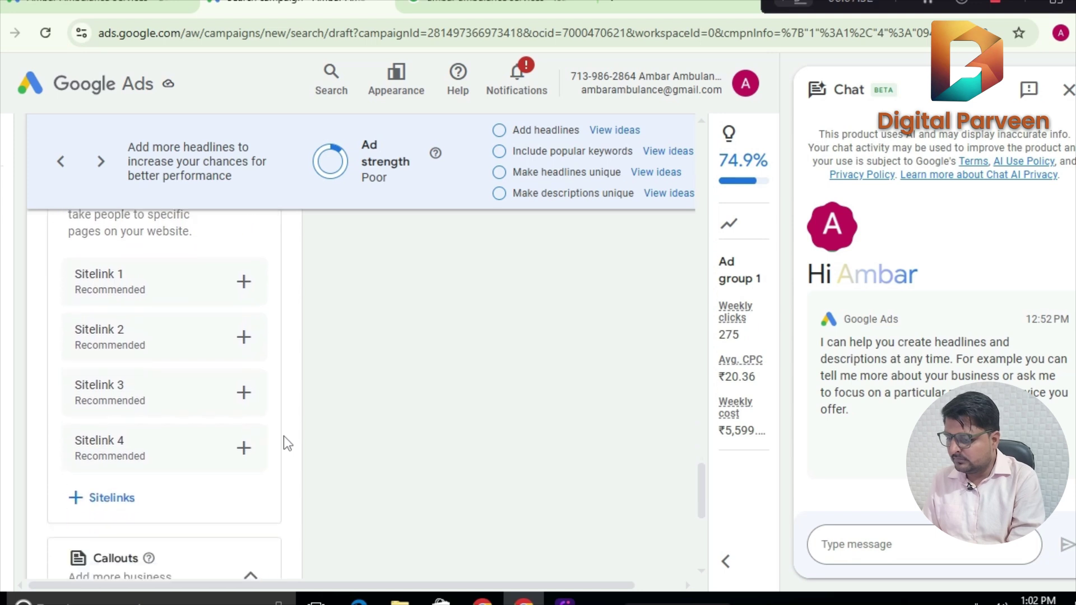
pyautogui.scroll(-6, 284, 436)
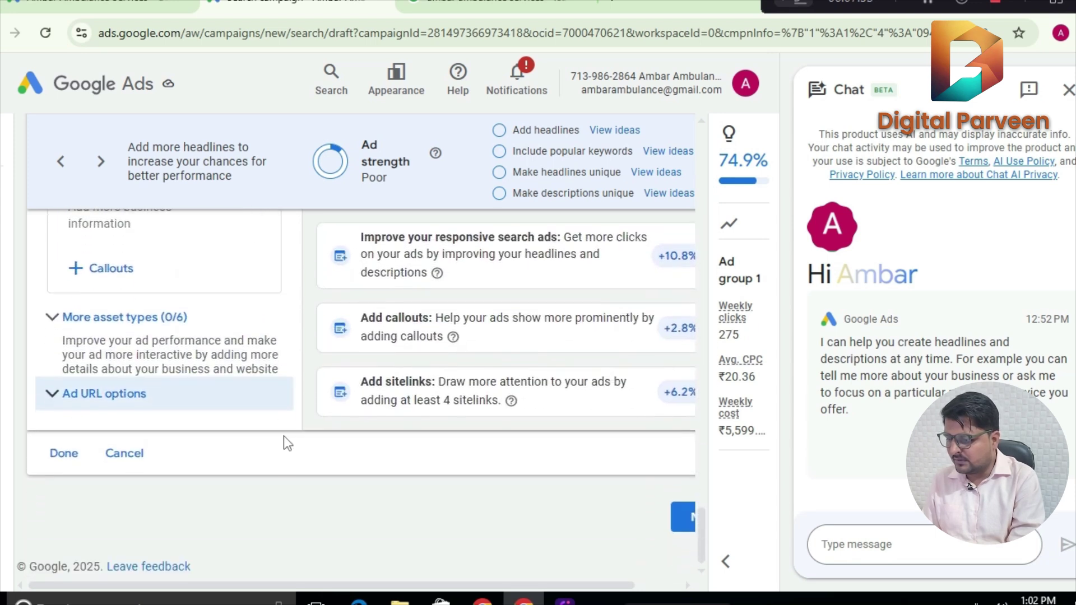
pyautogui.click(51, 316)
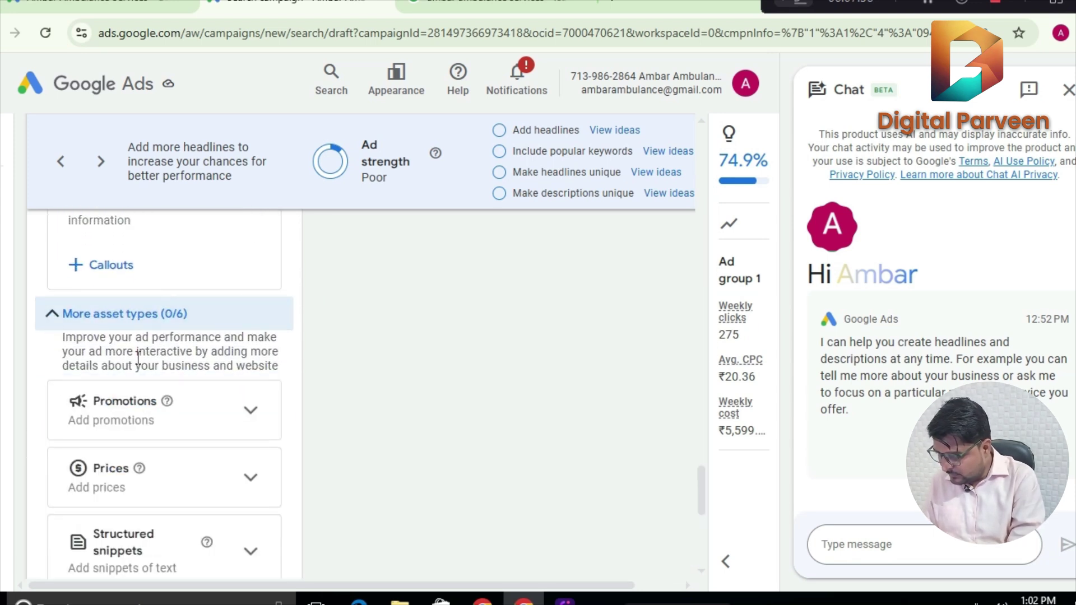
pyautogui.scroll(-2, 281, 449)
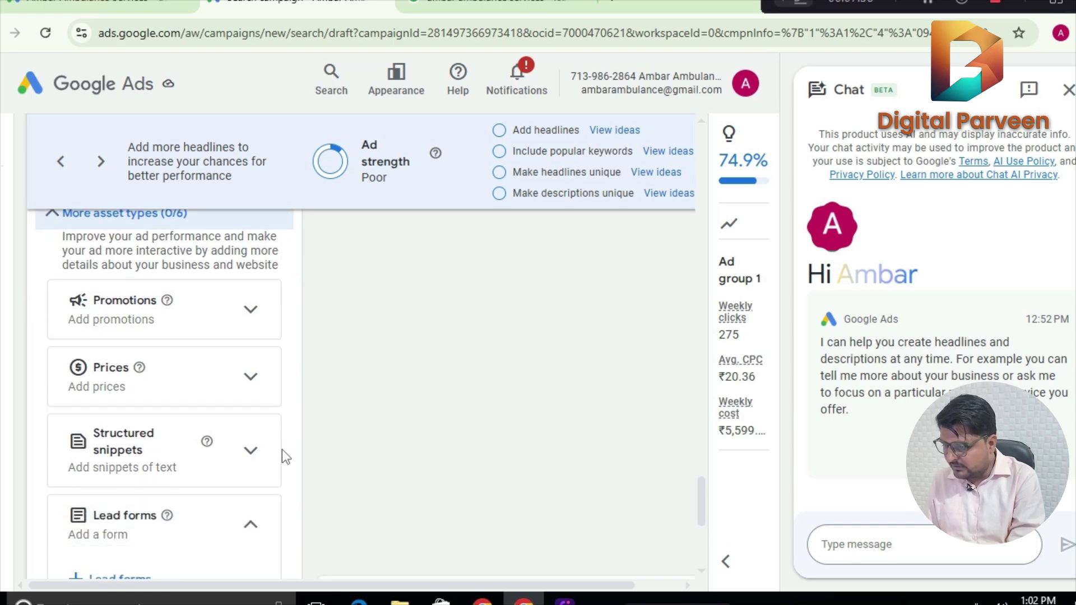
pyautogui.scroll(-6, 281, 450)
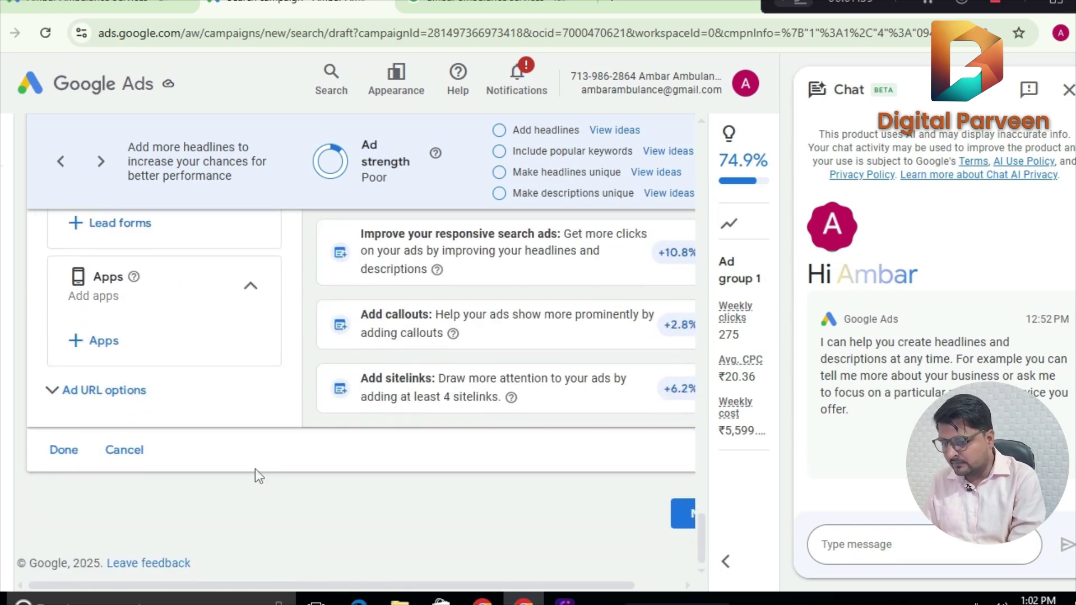
pyautogui.click(58, 454)
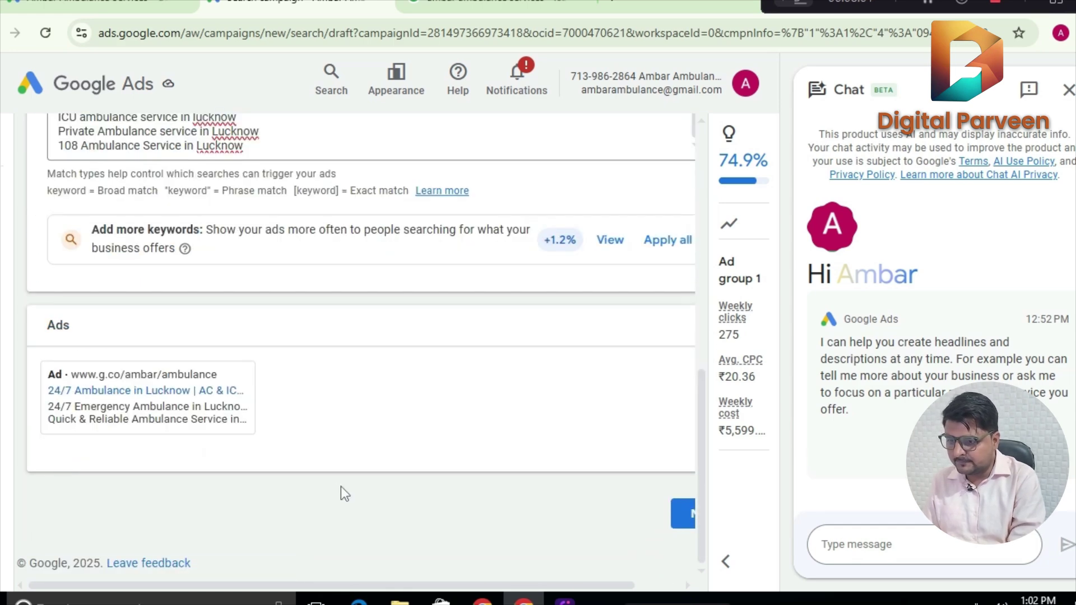
# End the assistant chat and continue from Keywords and ads to the campaign's budget settings.
pyautogui.click(1068, 91)
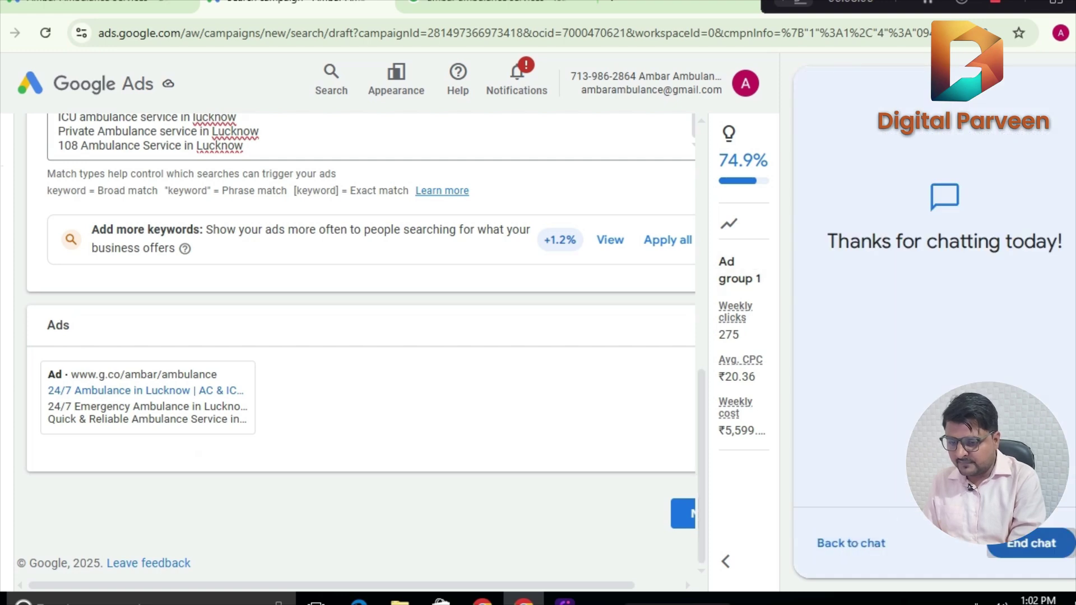
pyautogui.click(1045, 544)
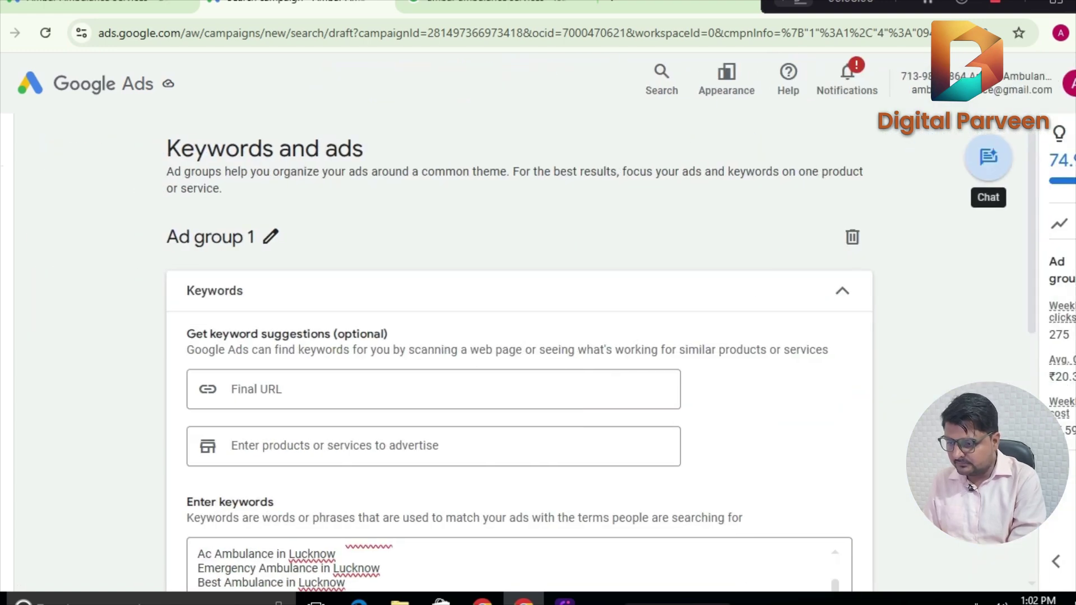
pyautogui.moveTo(1030, 297); pyautogui.dragTo(1033, 566)
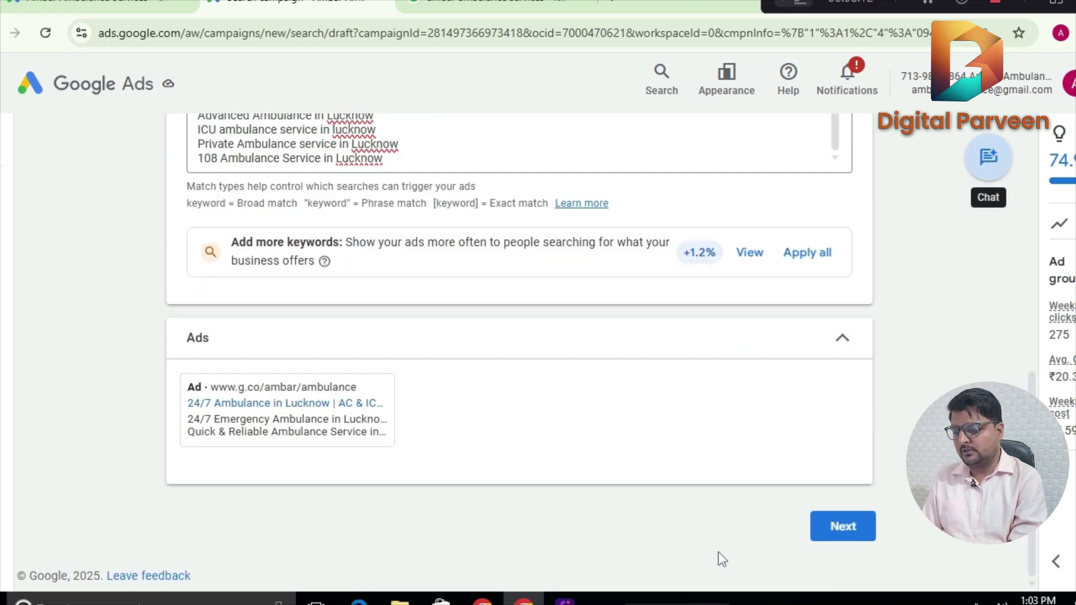
pyautogui.click(858, 529)
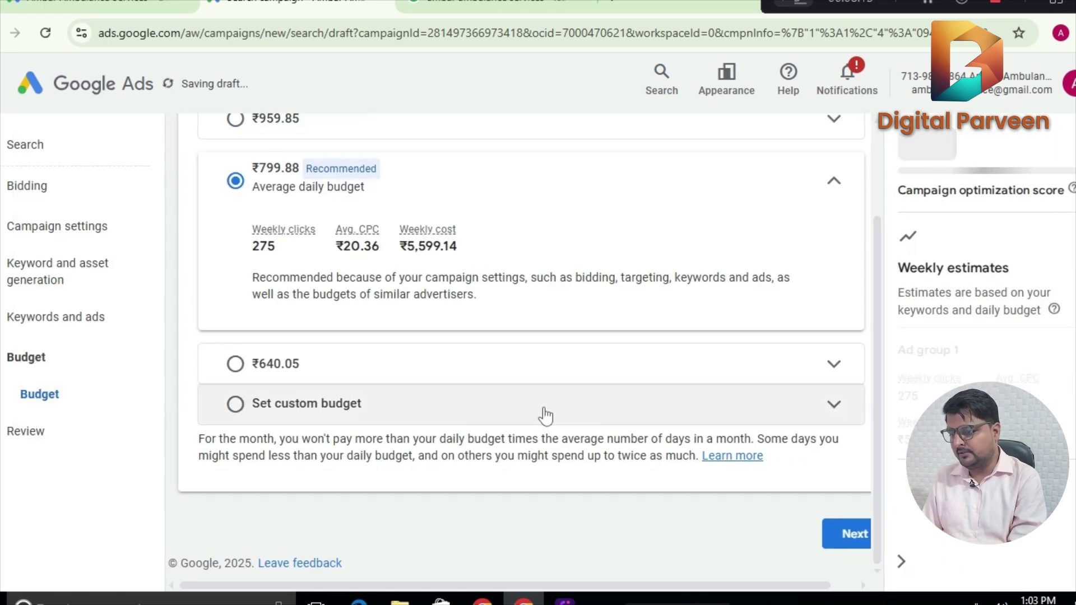
# Set a custom average daily budget of ₹500 for the campaign and continue to the review.
pyautogui.click(235, 404)
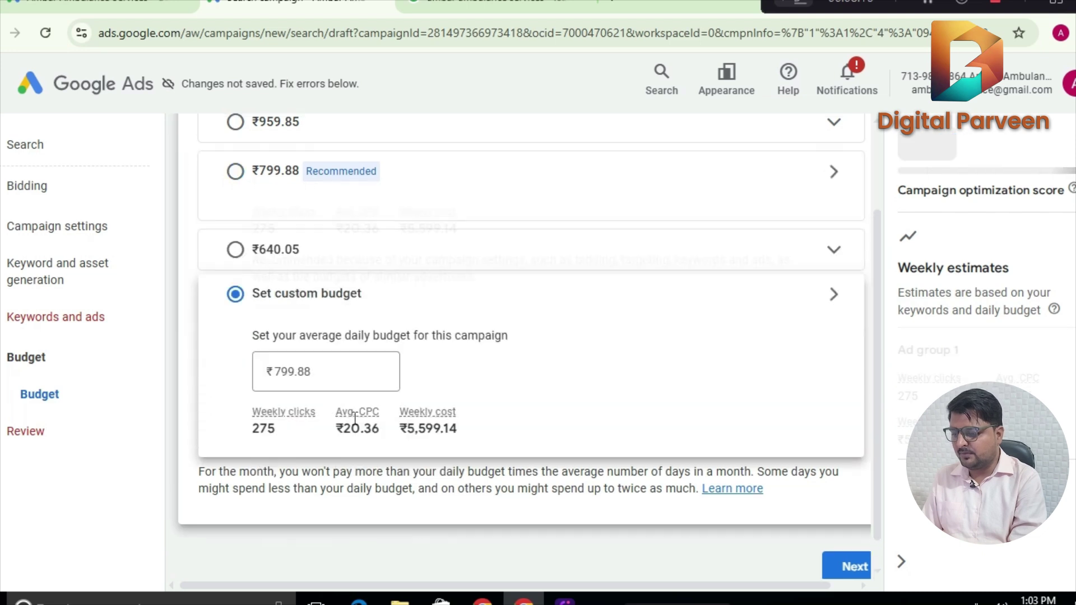
pyautogui.click(329, 336)
pyautogui.press('BackSpace')
pyautogui.press('BackSpace')
pyautogui.press('BackSpace')
pyautogui.press('BackSpace')
pyautogui.press('BackSpace')
pyautogui.press('BackSpace')
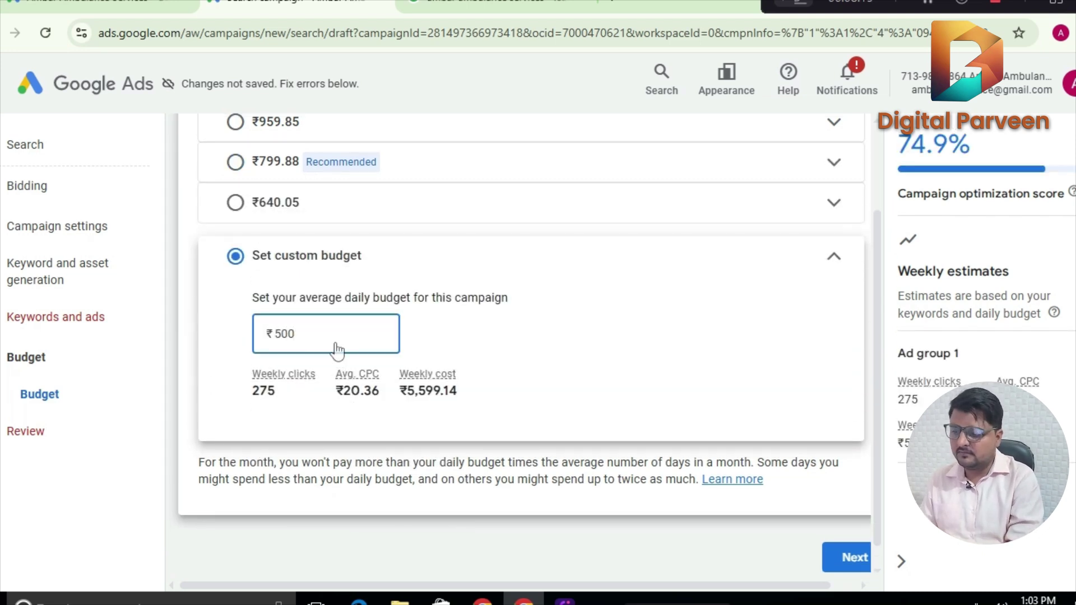
pyautogui.click(835, 557)
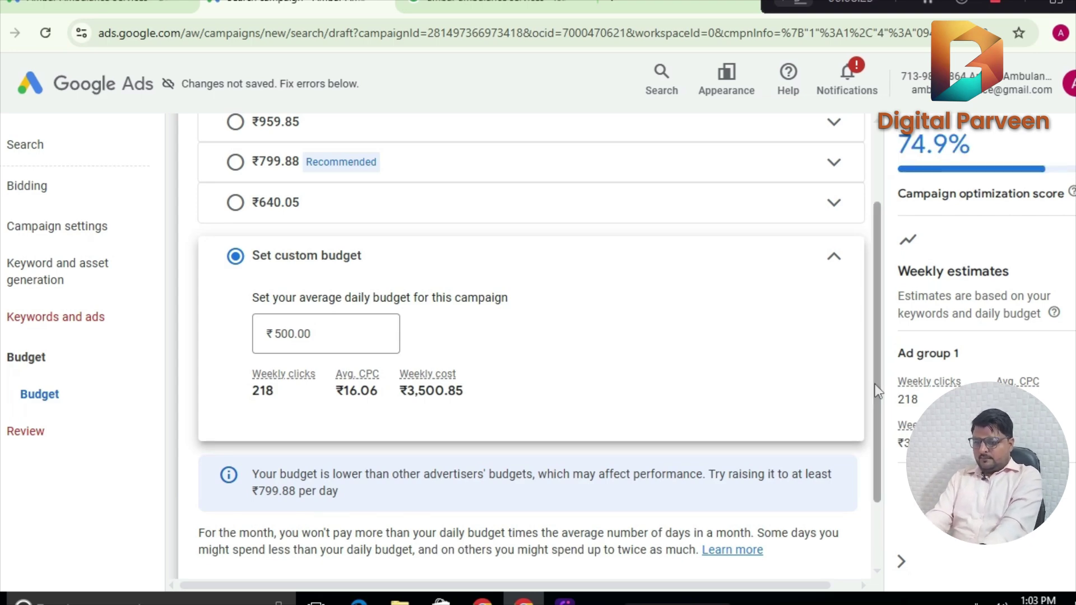
pyautogui.moveTo(880, 313); pyautogui.dragTo(879, 510)
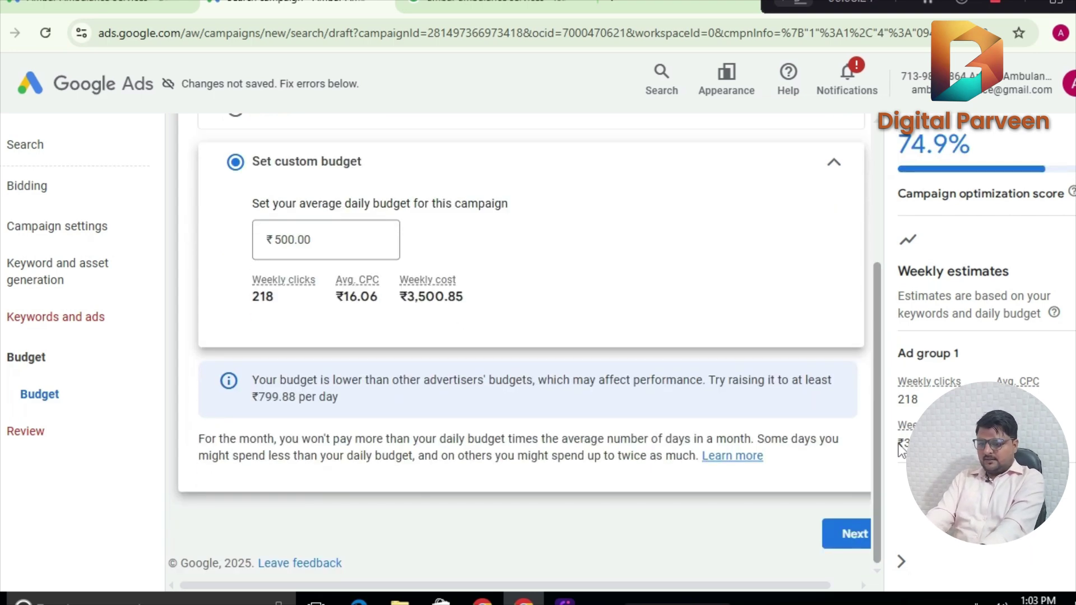
pyautogui.click(852, 539)
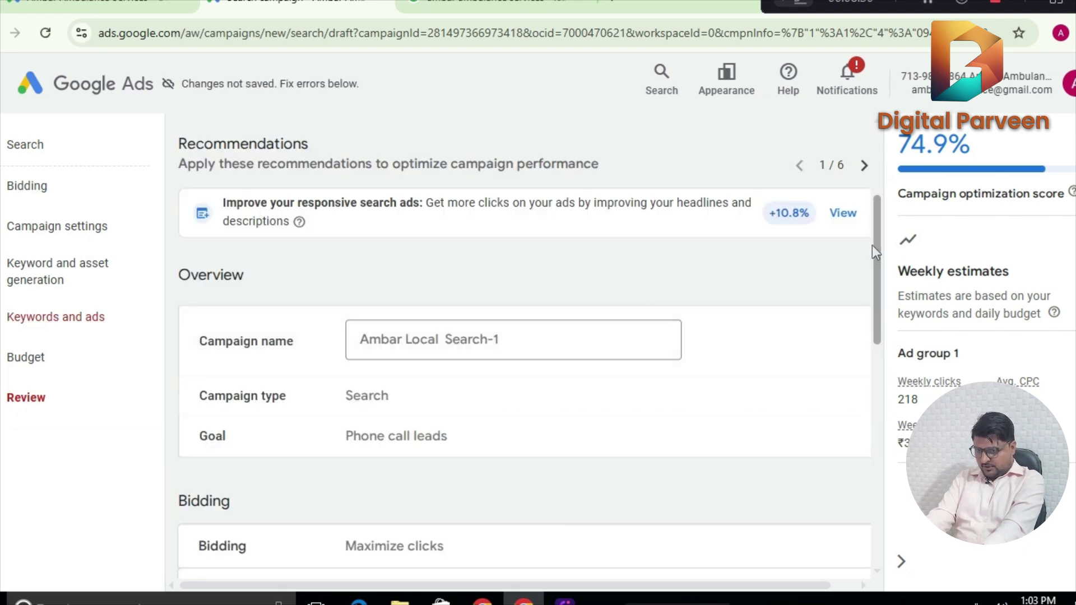
# Return from the review to the keywords and change "24*7 Ambulance Services in Lucknow" to "247 Ambulance Services in Lucknow".
pyautogui.moveTo(871, 245); pyautogui.dragTo(872, 438)
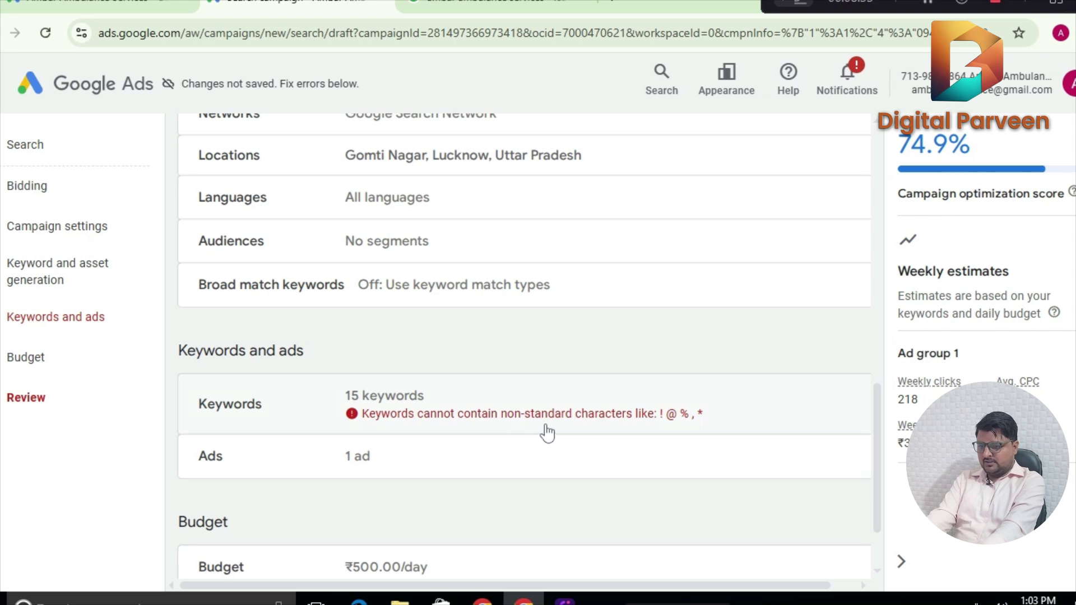
pyautogui.click(51, 318)
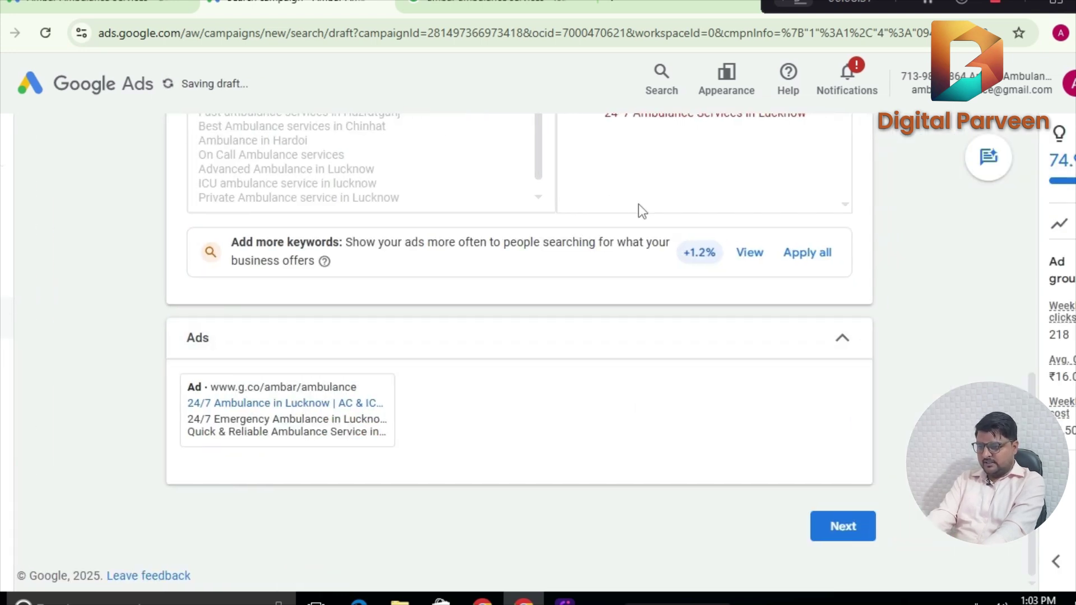
pyautogui.moveTo(1032, 414); pyautogui.dragTo(1045, 312)
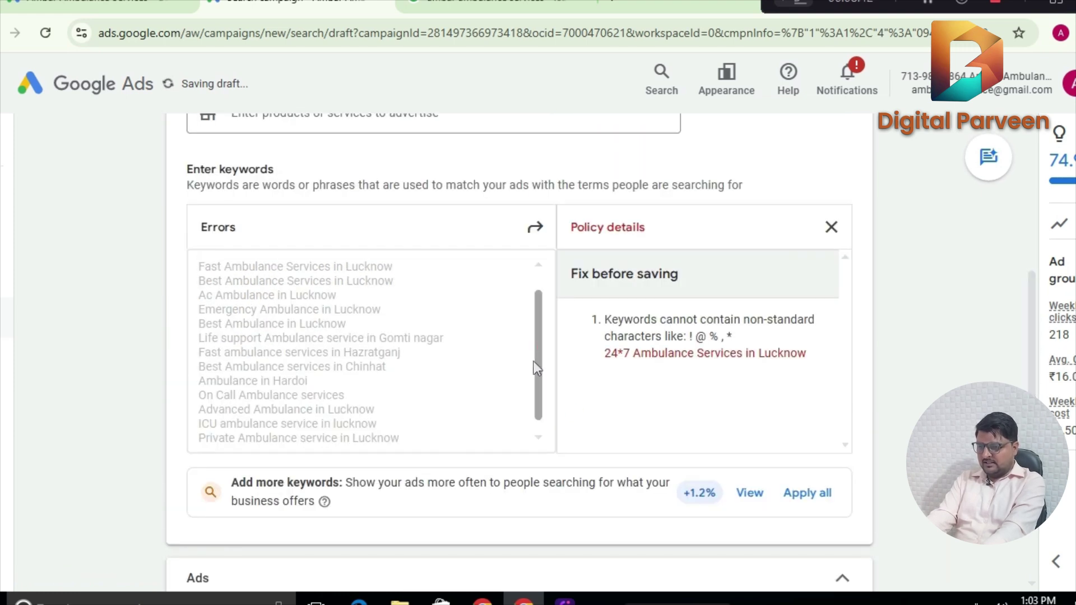
pyautogui.moveTo(539, 343); pyautogui.dragTo(540, 308)
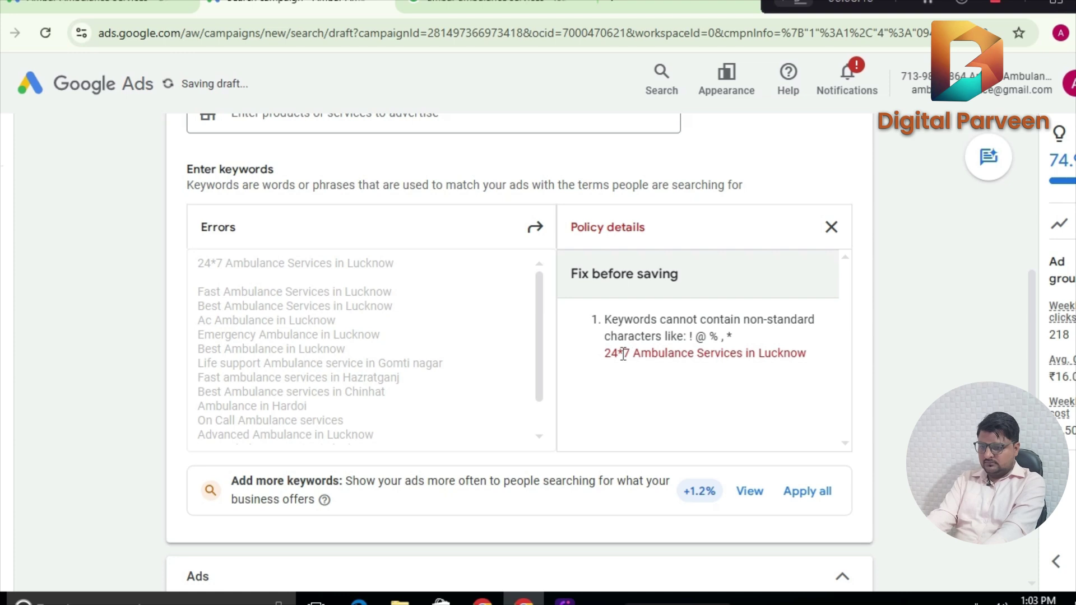
pyautogui.click(334, 268)
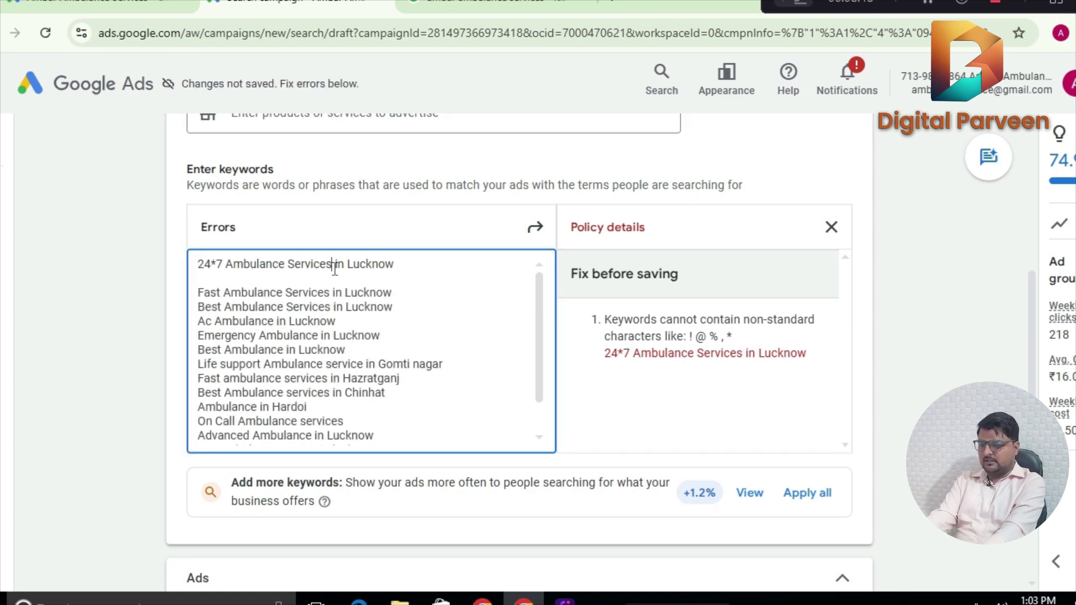
pyautogui.click(817, 227)
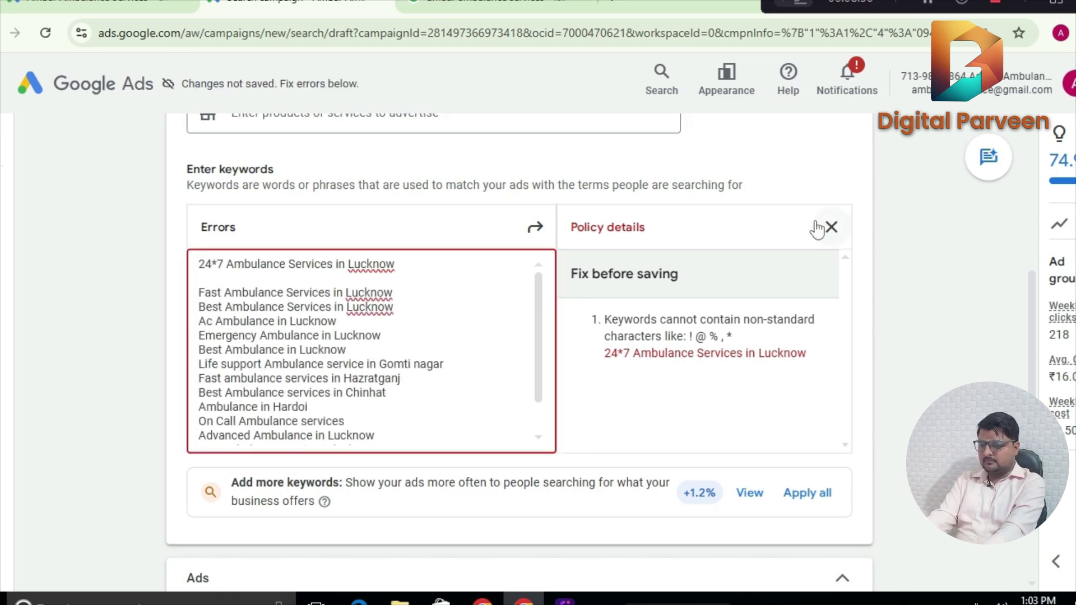
pyautogui.click(217, 260)
pyautogui.press('BackSpace')
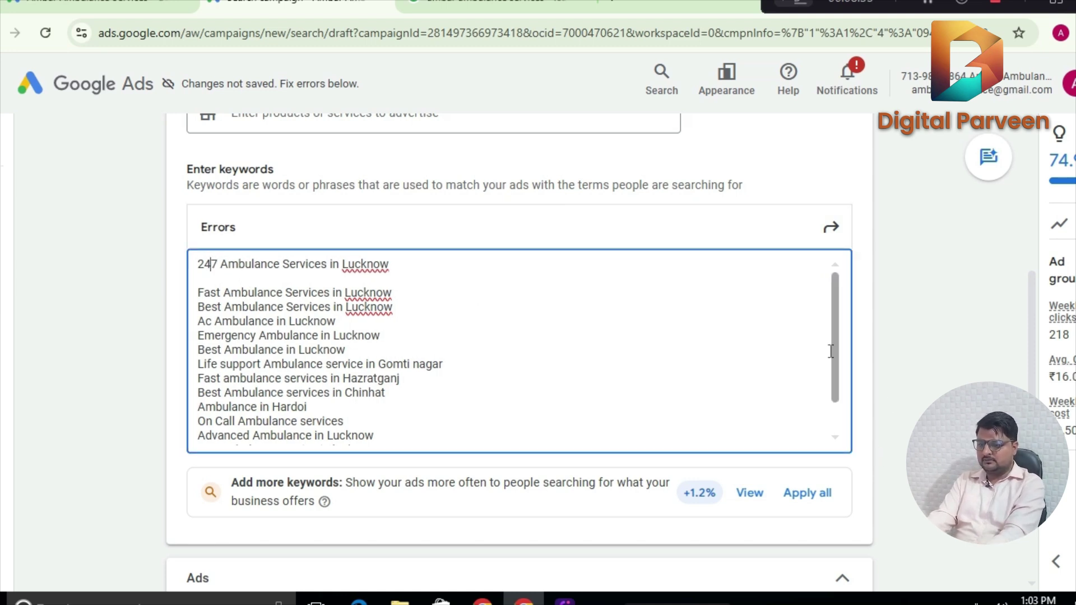
# Continue past the corrected keywords and the ₹500 custom budget to the campaign review.
pyautogui.scroll(-2, 832, 362)
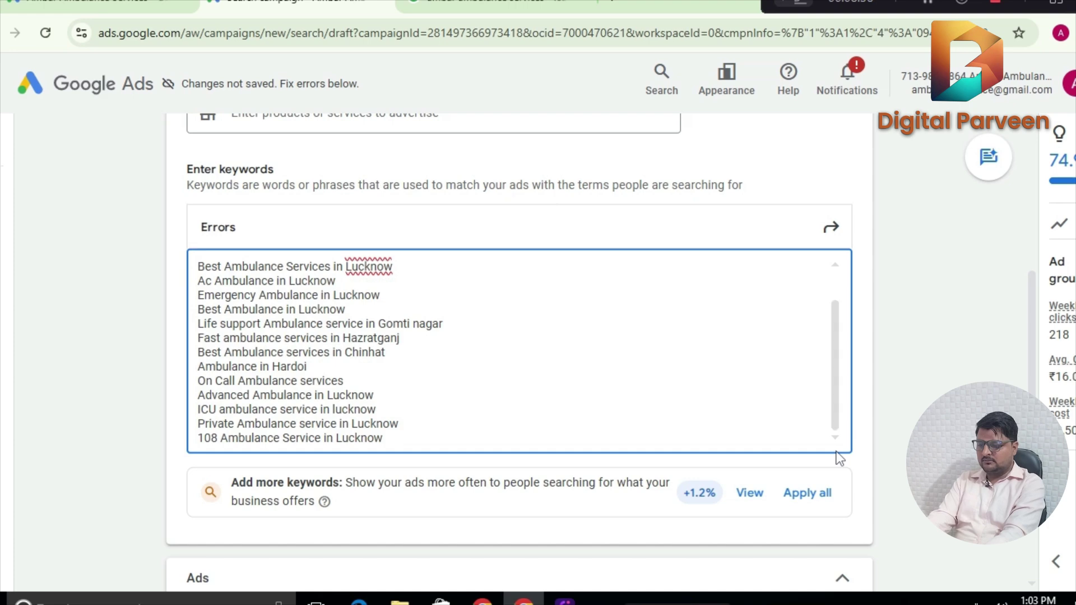
pyautogui.scroll(-4, 518, 353)
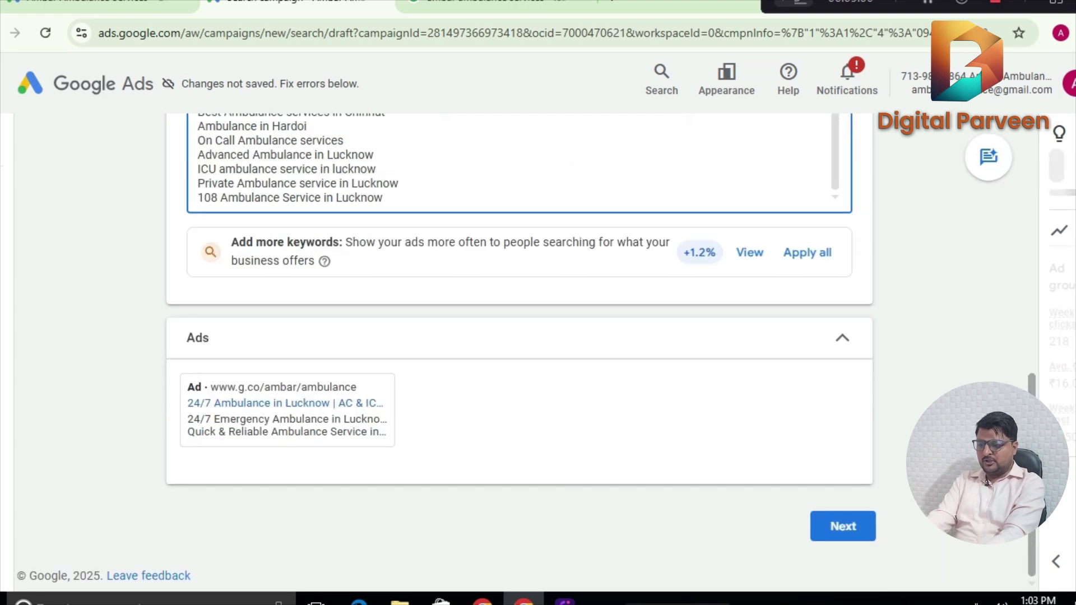
pyautogui.click(848, 527)
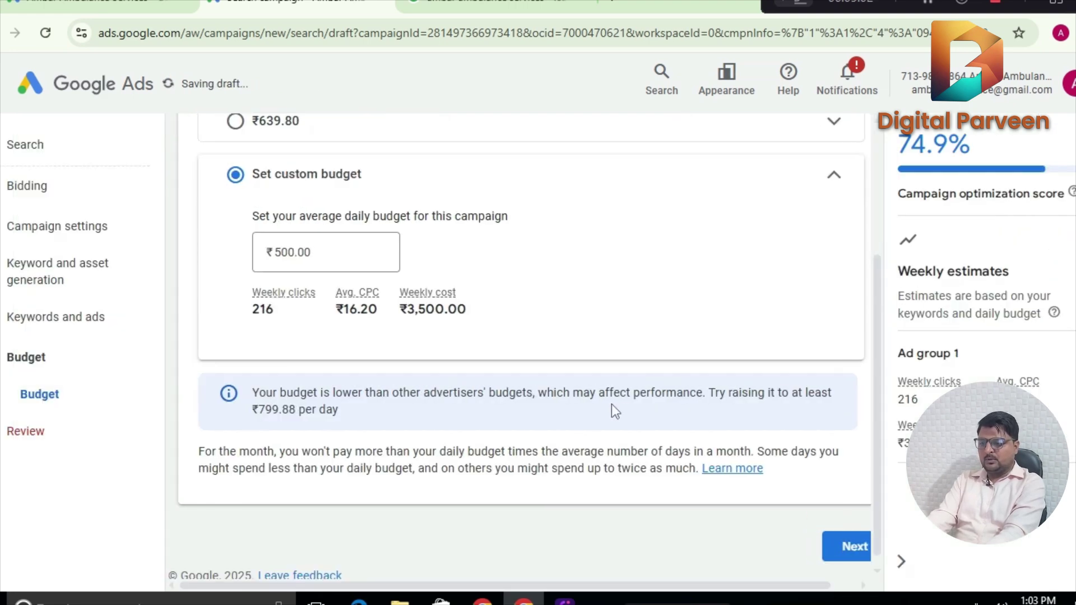
pyautogui.click(824, 535)
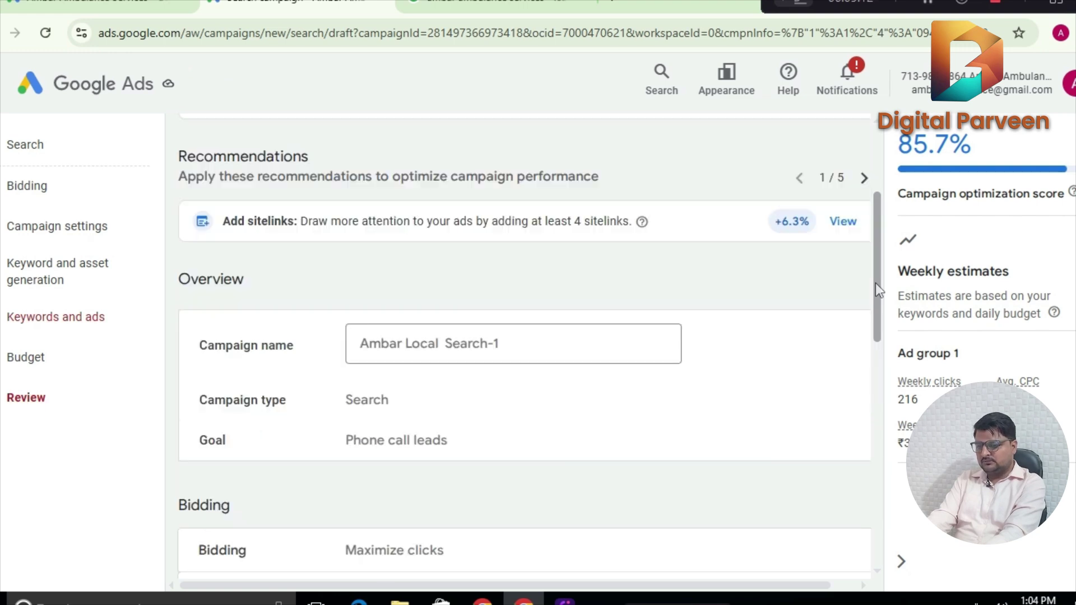
# Rename the campaign as "Ambar Local Search-3" in the review's overview section.
pyautogui.moveTo(875, 287); pyautogui.dragTo(883, 332)
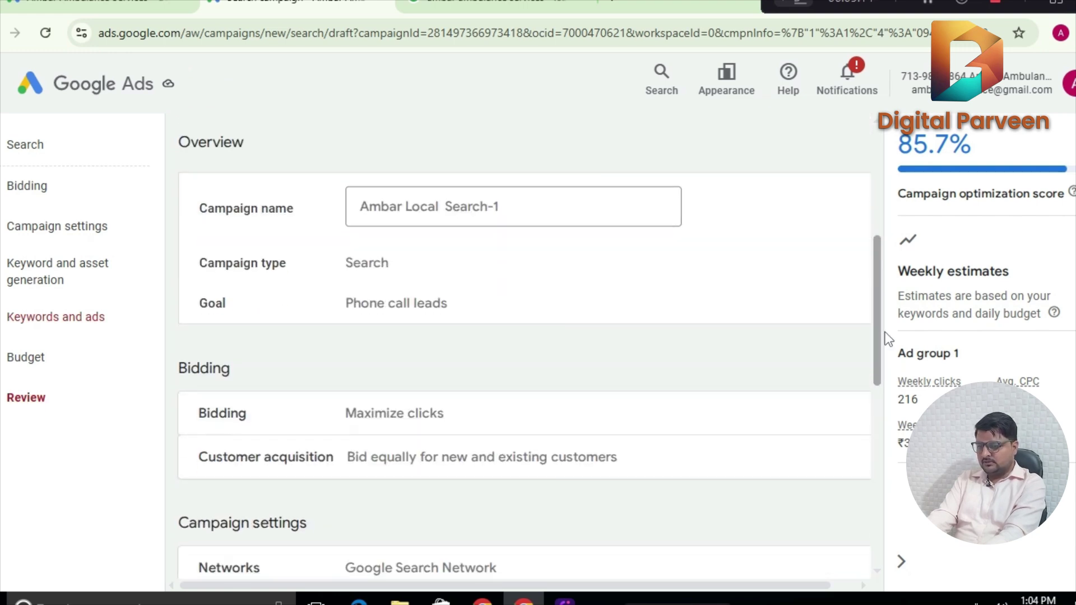
pyautogui.click(537, 203)
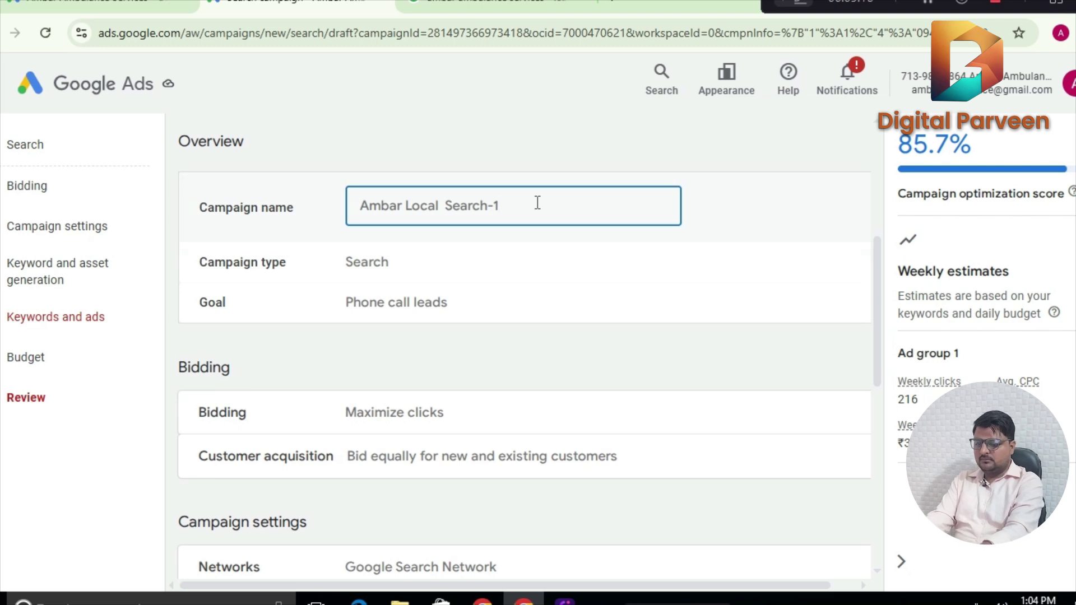
pyautogui.press('BackSpace')
pyautogui.write('3')
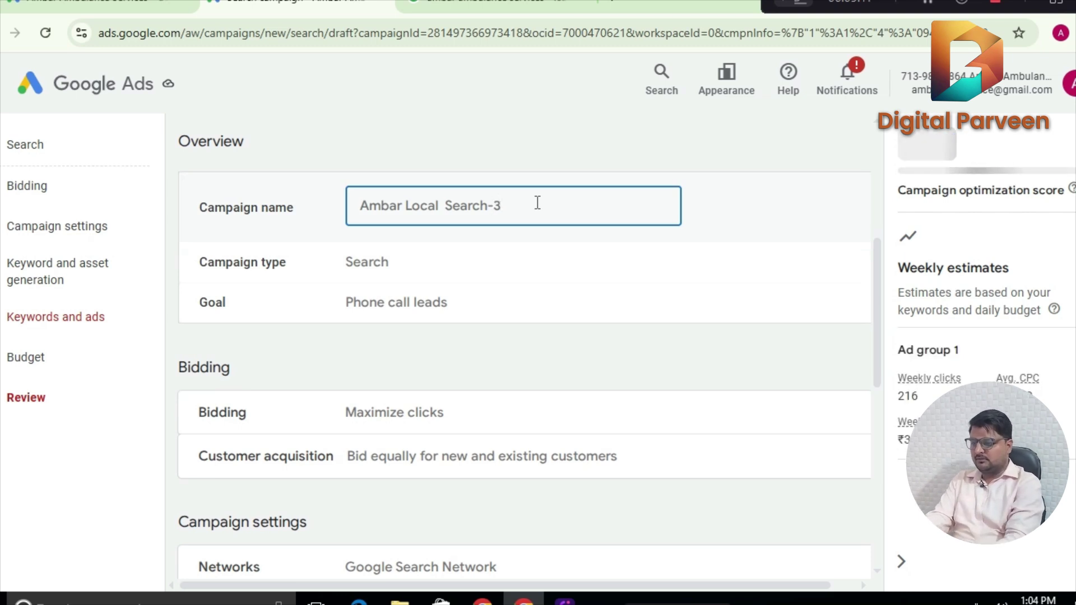
# Check the ad issue in the review's keywords and ads section and return to the keywords and ads settings.
pyautogui.moveTo(879, 308); pyautogui.dragTo(882, 494)
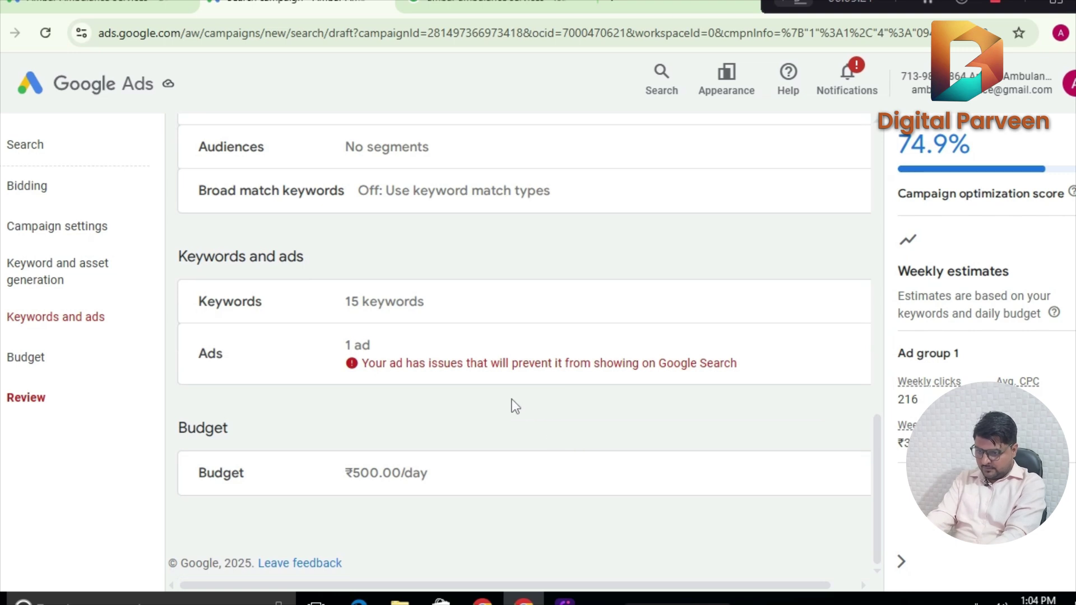
pyautogui.click(616, 367)
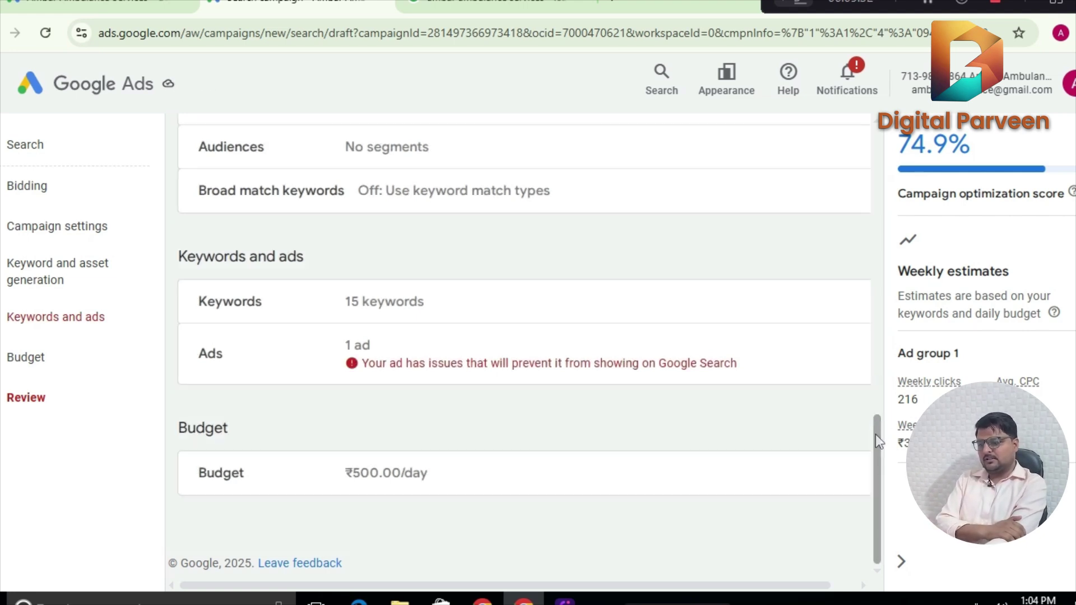
pyautogui.click(55, 314)
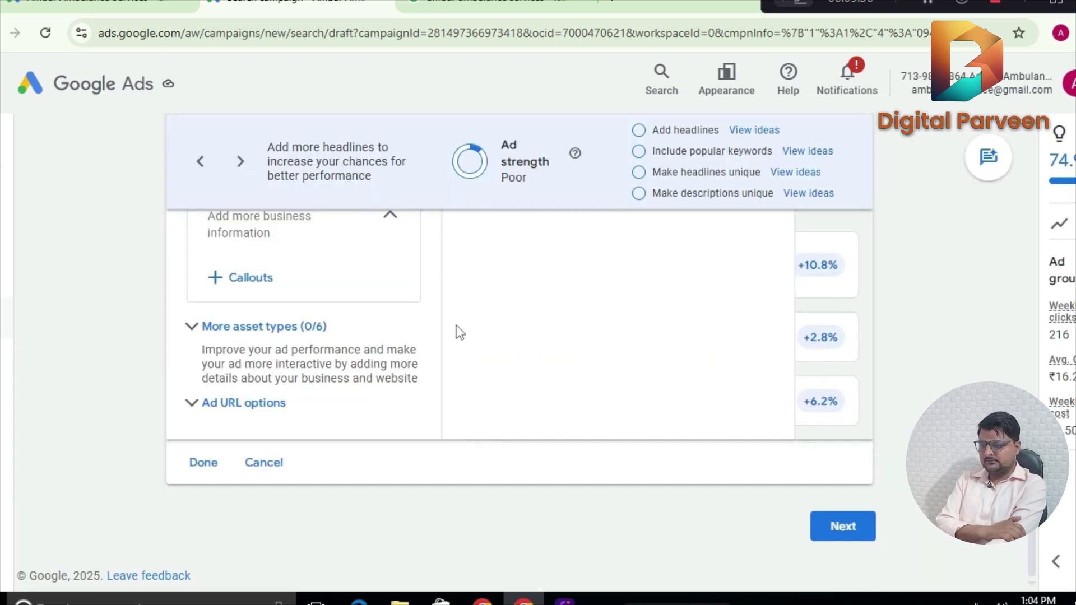
# Examine the ad's assets, descriptions, headlines, display path and policy finding for the cause of the ad issue.
pyautogui.scroll(5, 302, 364)
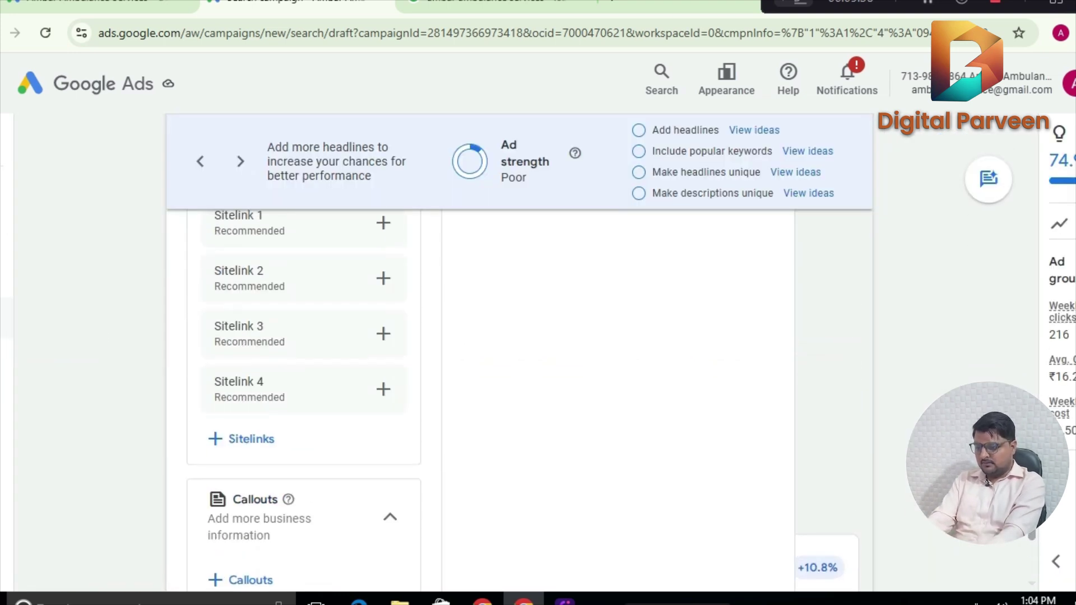
pyautogui.scroll(6, 302, 364)
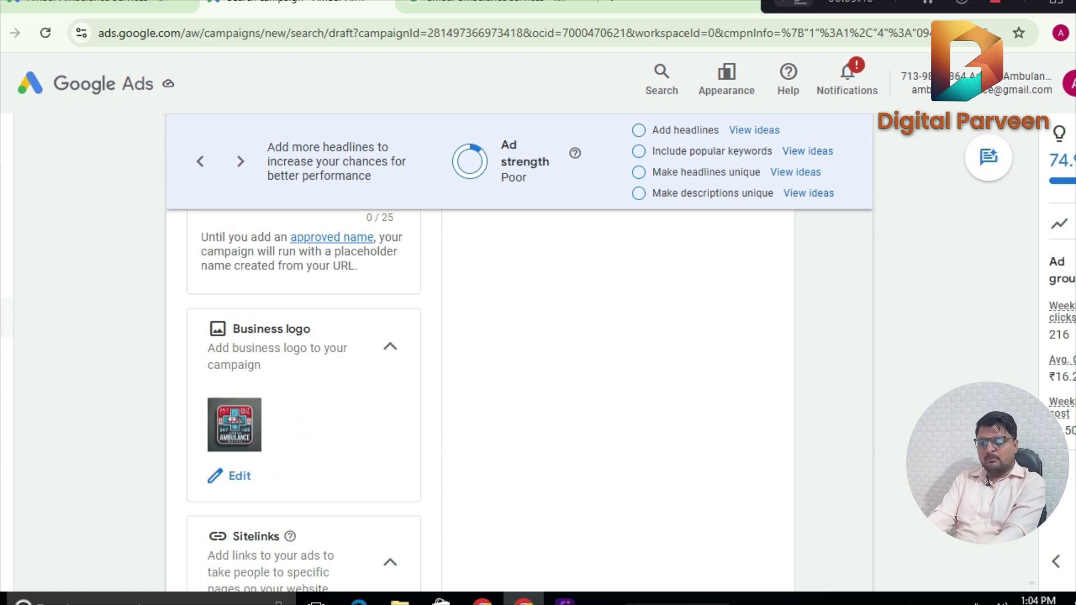
pyautogui.scroll(6, 303, 365)
pyautogui.scroll(5, 1017, 383)
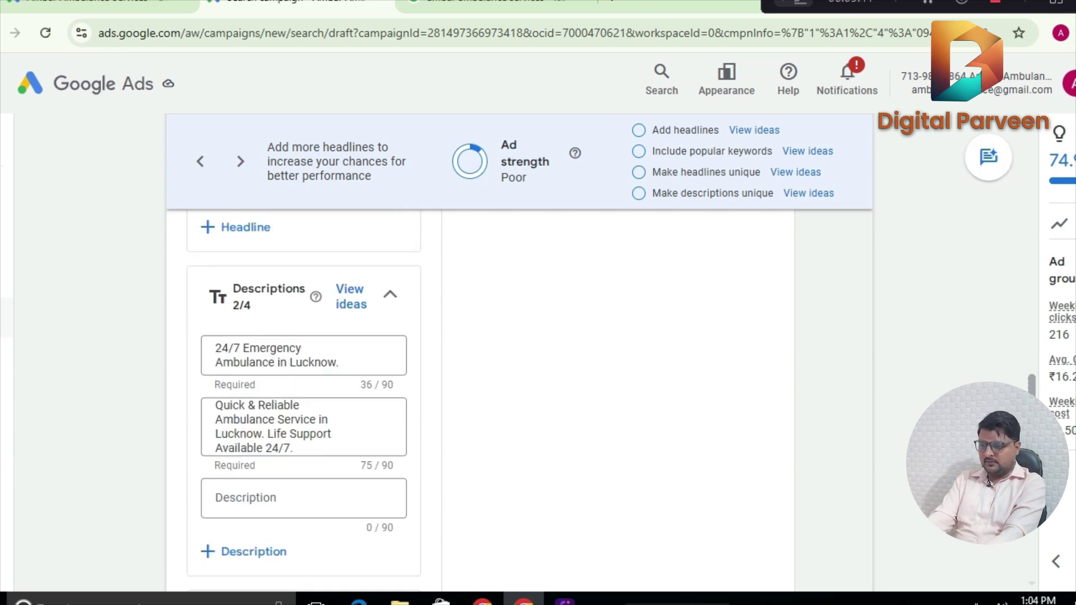
pyautogui.scroll(5, 1017, 382)
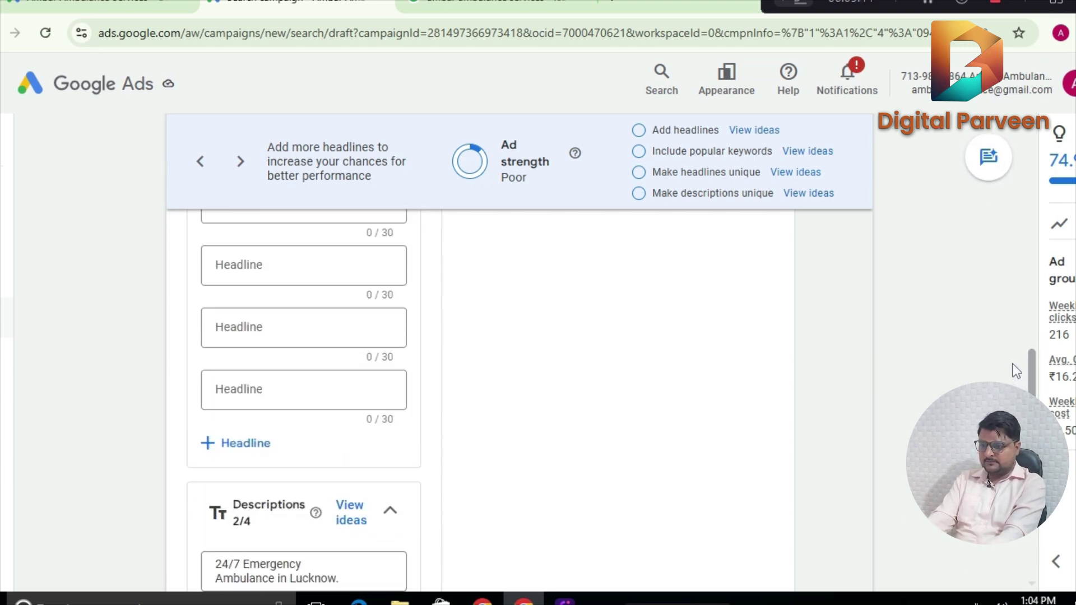
pyautogui.scroll(6, 1011, 338)
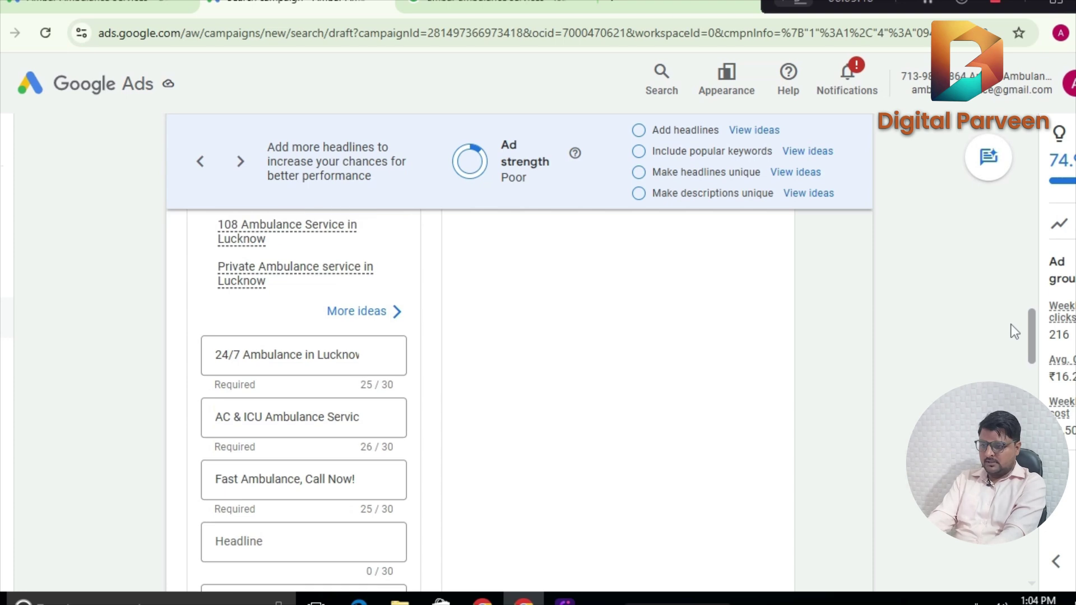
pyautogui.scroll(8, 1008, 275)
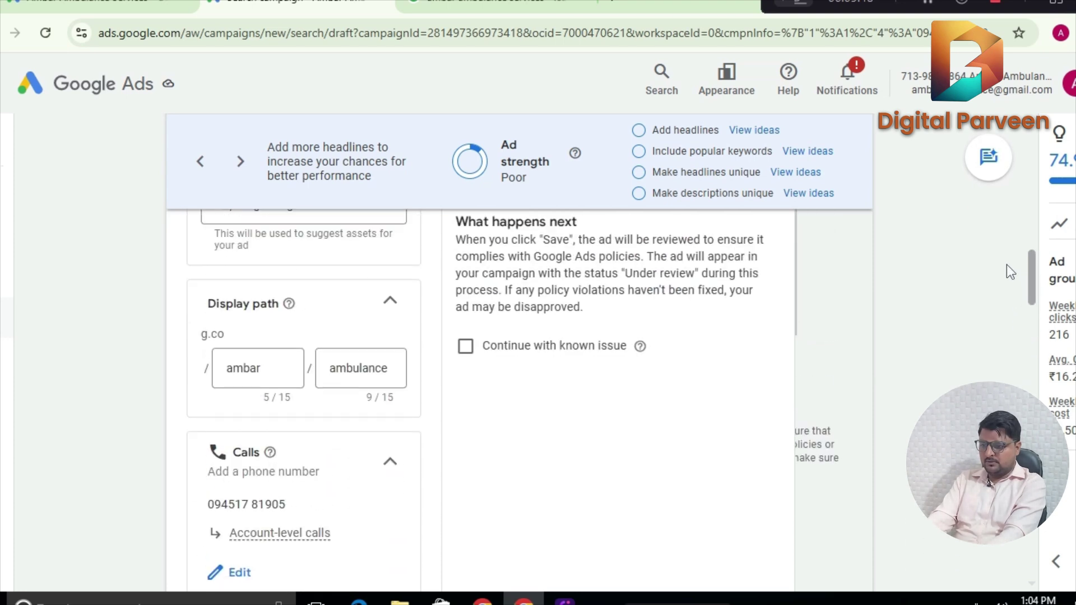
pyautogui.scroll(-3, 1004, 226)
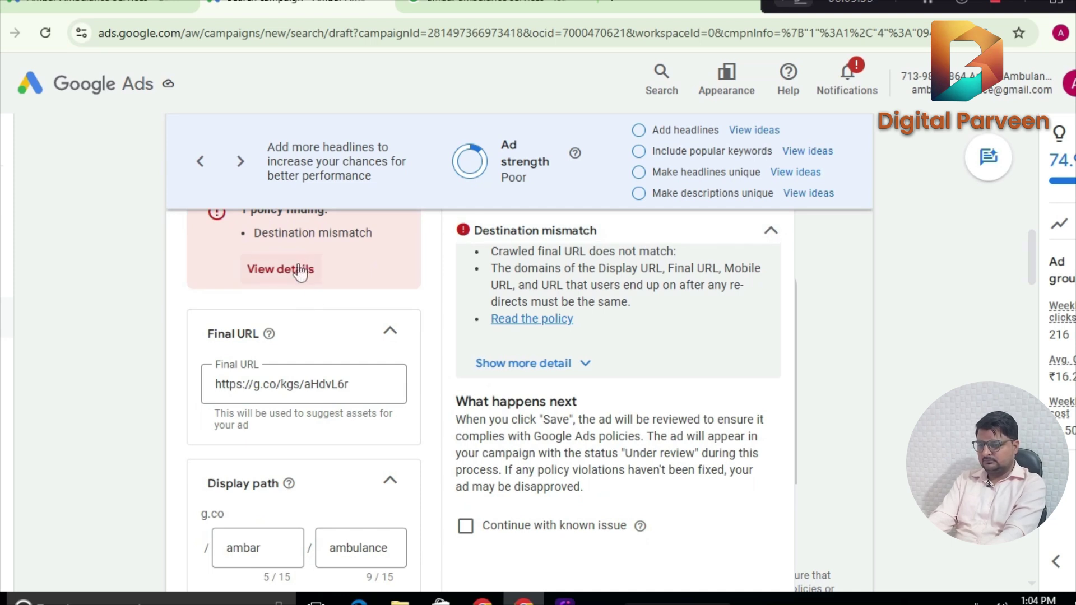
# Clear both display path fields of the ad, removing "ambar" and "ambulance".
pyautogui.click(264, 546)
pyautogui.press('BackSpace')
pyautogui.press('BackSpace')
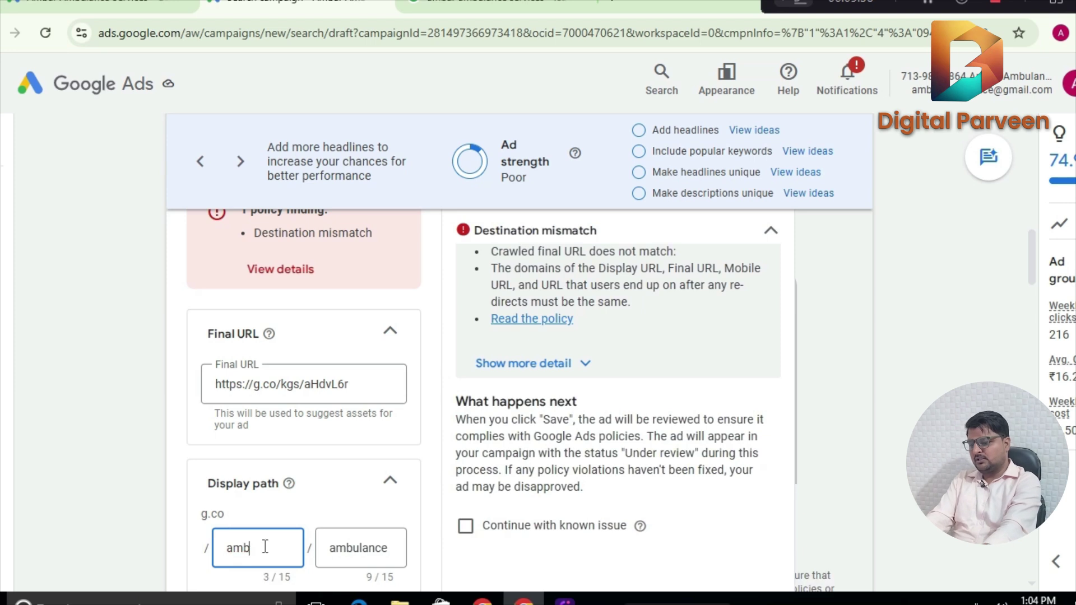
pyautogui.click(396, 548)
pyautogui.press('BackSpace')
pyautogui.press('BackSpace')
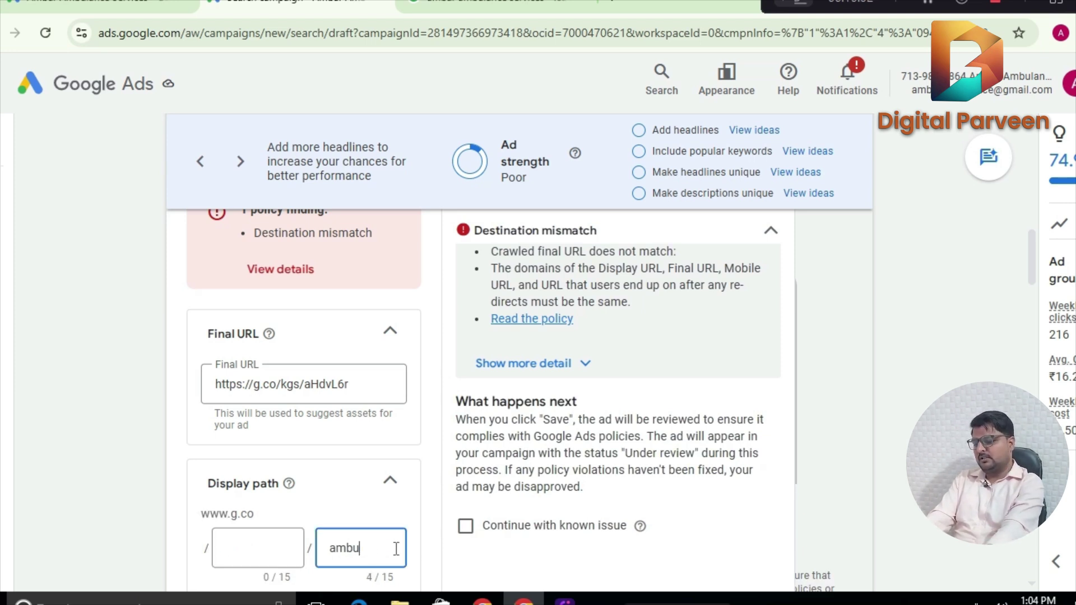
pyautogui.press('BackSpace')
pyautogui.click(120, 372)
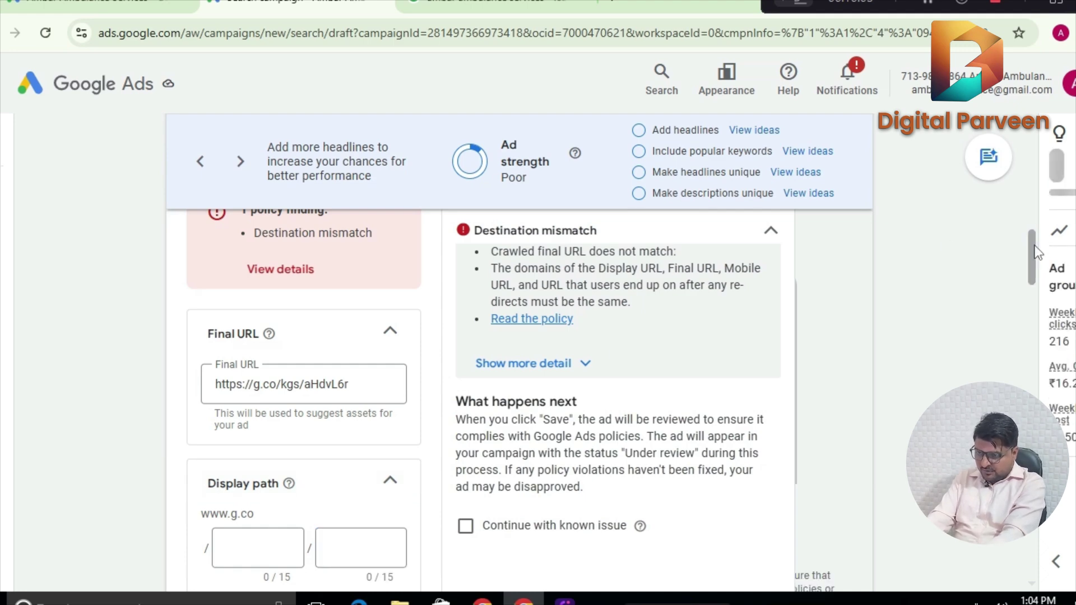
# Finish editing the ad and continue past the ₹500 custom budget to the campaign review.
pyautogui.moveTo(1034, 244); pyautogui.dragTo(1034, 227)
pyautogui.moveTo(1033, 237); pyautogui.dragTo(1020, 553)
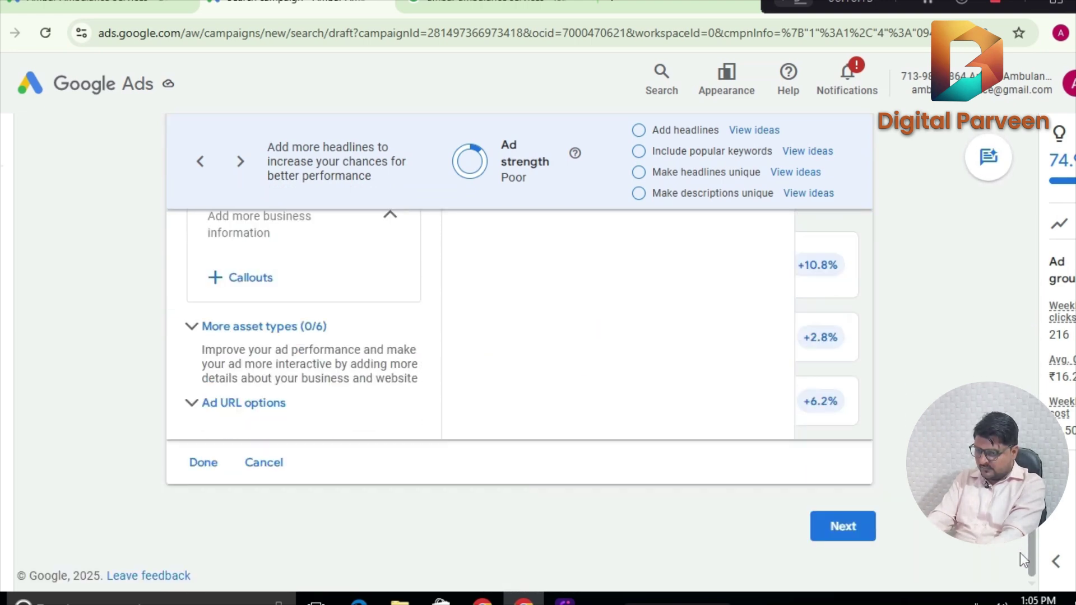
pyautogui.click(210, 466)
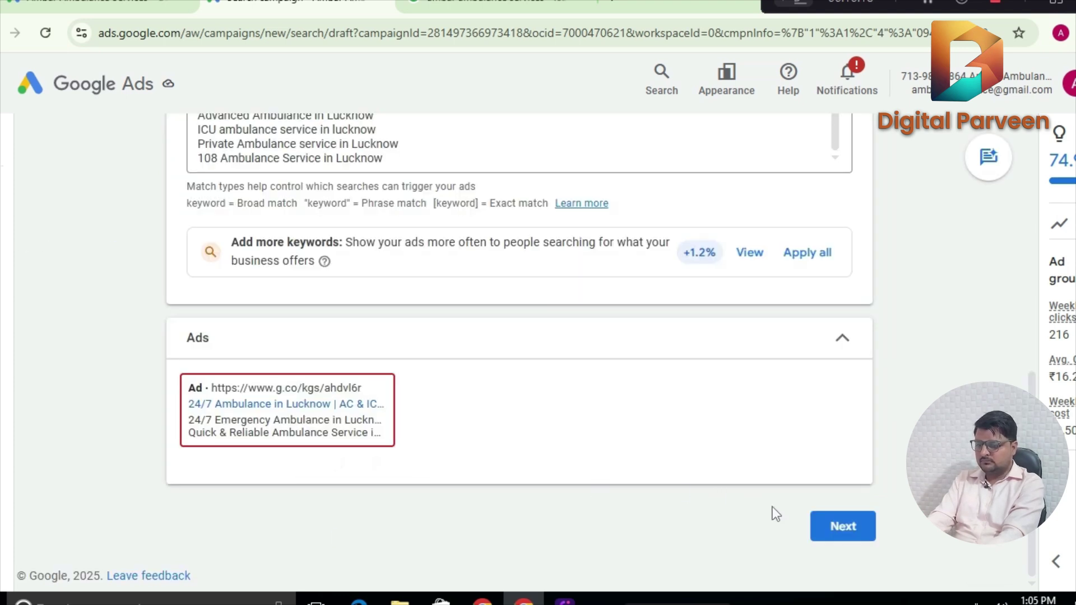
pyautogui.click(830, 526)
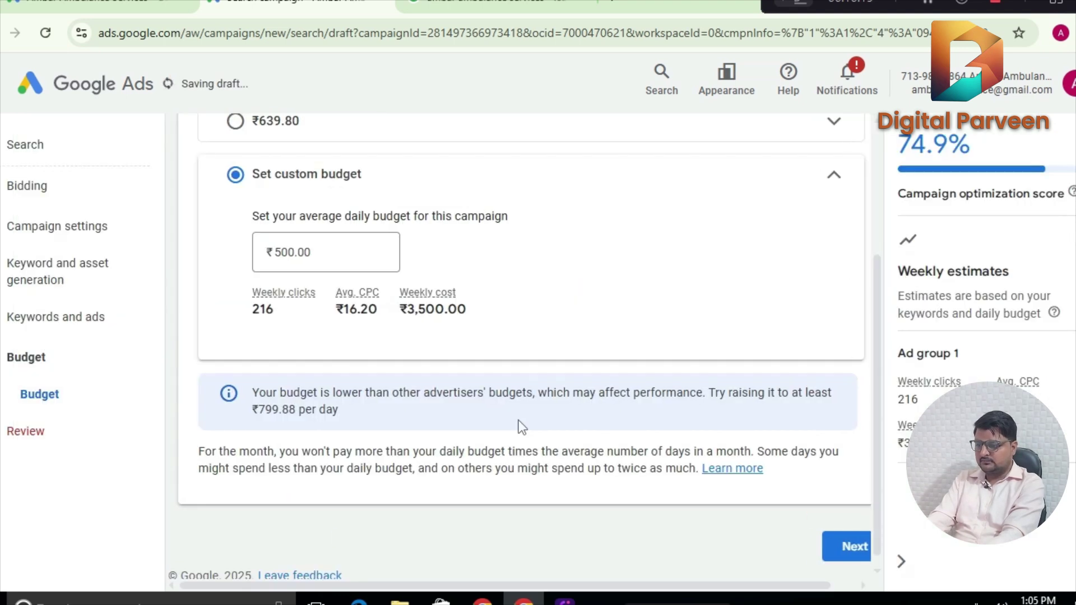
pyautogui.click(841, 544)
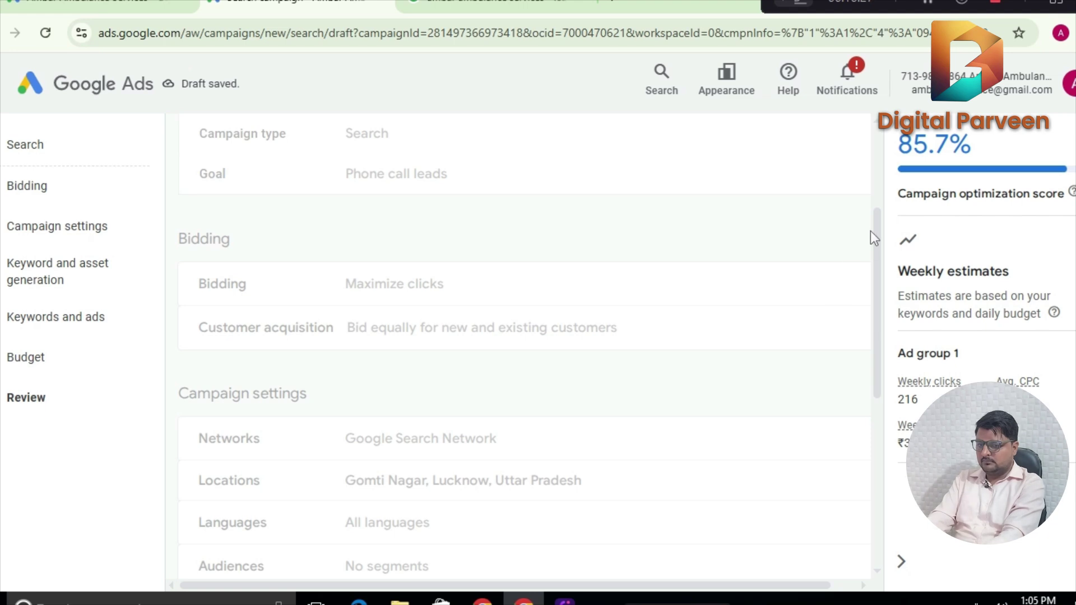
# Check the campaign review from the overview down to the budget and publish the campaign.
pyautogui.scroll(3, 873, 228)
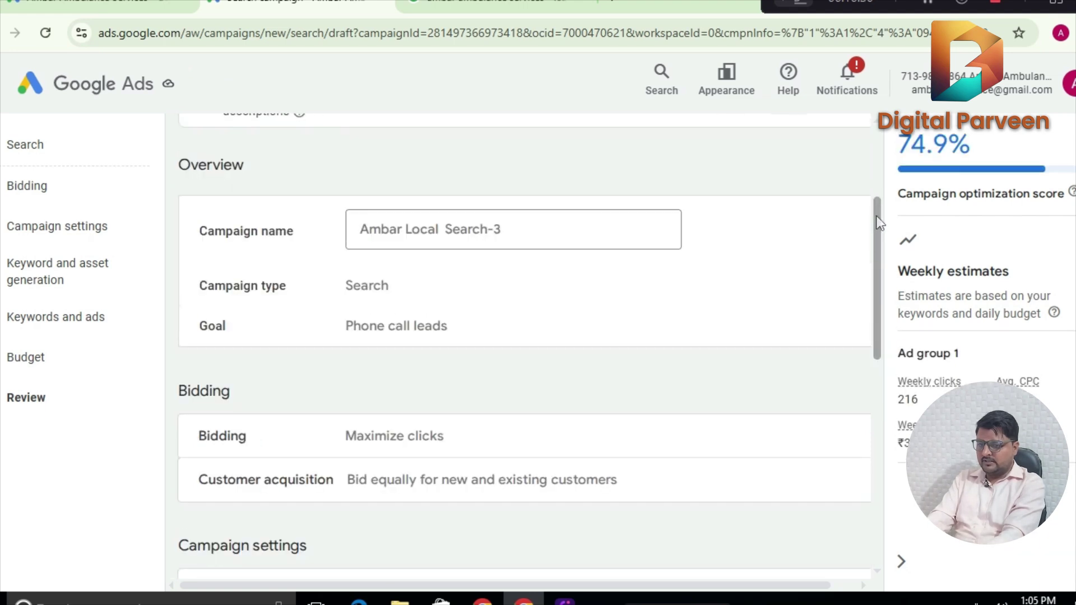
pyautogui.moveTo(877, 219); pyautogui.dragTo(872, 472)
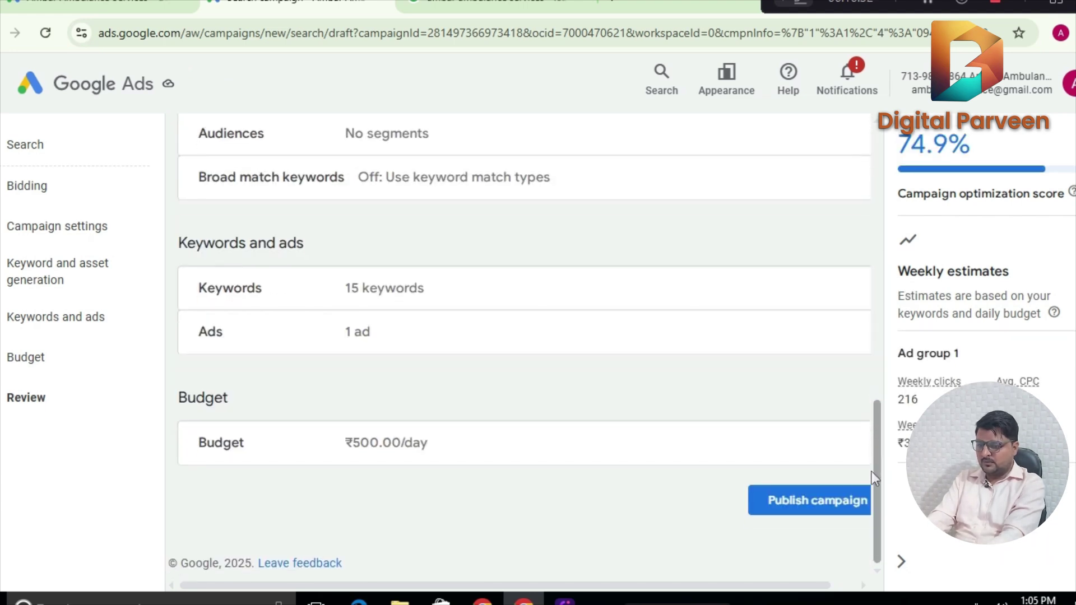
pyautogui.click(785, 507)
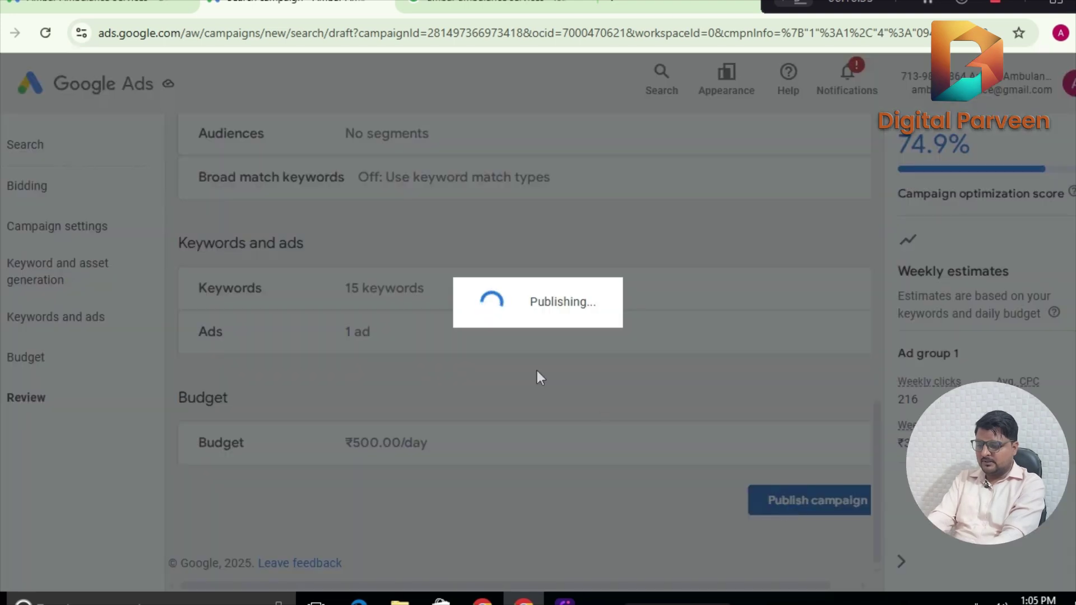